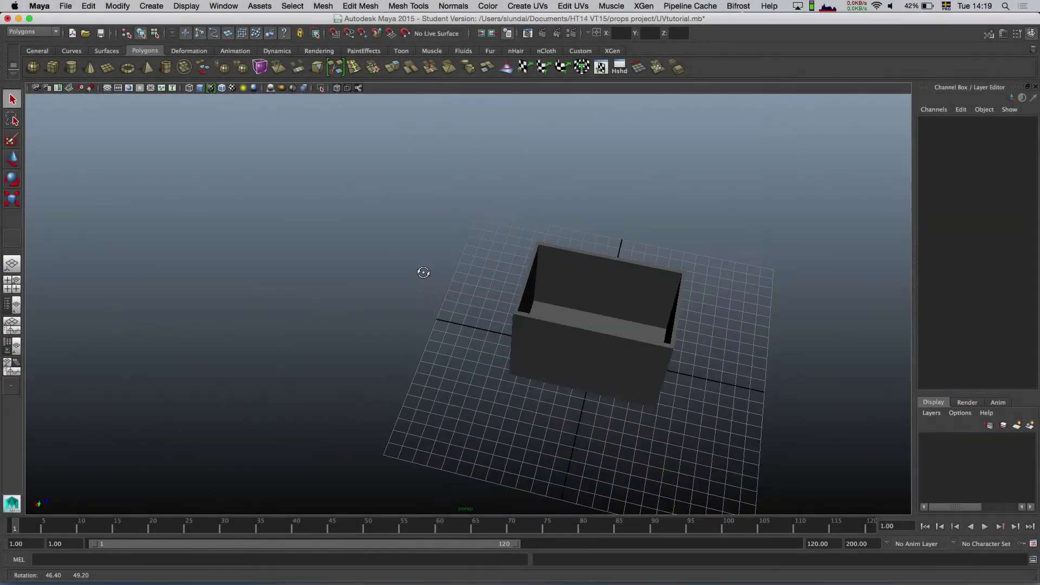
# Step: Select the hollow box pCube1 and open its UV Texture Editor beside the viewport
pyautogui.moveTo(422, 271)
pyautogui.keyDown('alt'); pyautogui.mouseDown()
pyautogui.moveTo(330, 257)
pyautogui.moveTo(354, 257)
pyautogui.mouseUp(); pyautogui.keyUp('alt')
pyautogui.click(428, 293)
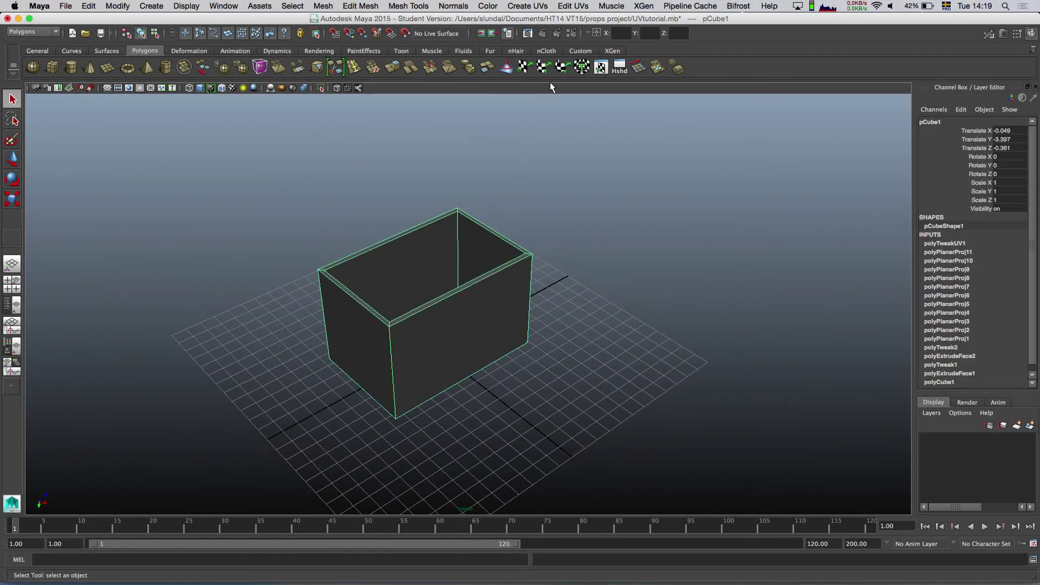
pyautogui.click(603, 69)
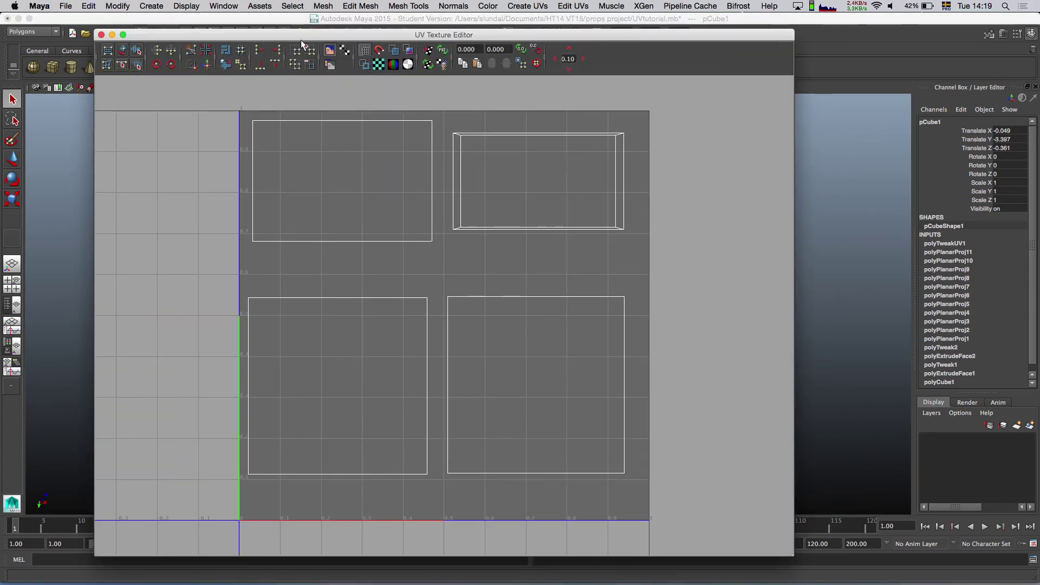
pyautogui.moveTo(342, 37); pyautogui.dragTo(736, 29)
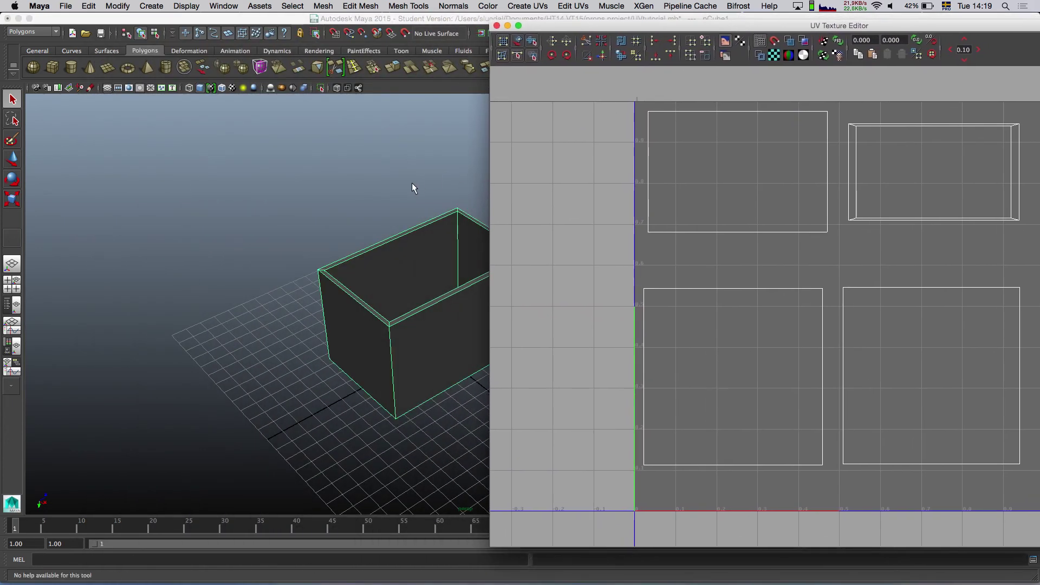
pyautogui.keyDown('alt'); pyautogui.moveTo(418, 186); pyautogui.dragTo(235, 181); pyautogui.keyUp('alt')
pyautogui.keyDown('alt'); pyautogui.moveTo(236, 180); pyautogui.dragTo(226, 169, button='middle'); pyautogui.keyUp('alt')
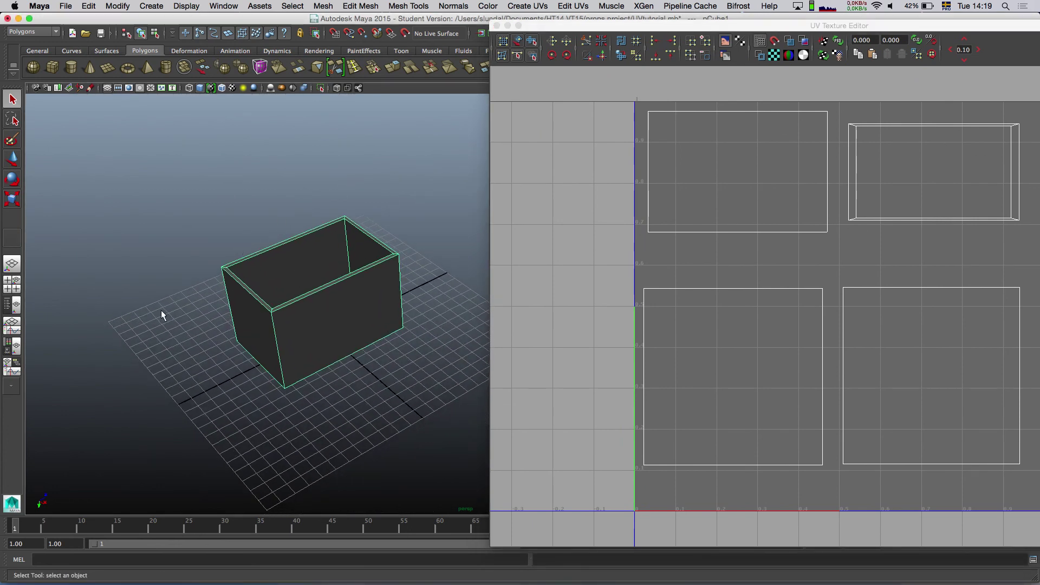
# Step: Reposition and zoom the UV Texture Editor to frame the four shells in the 0–1 tile
pyautogui.scroll(-3, 639, 247)
pyautogui.scroll(-2, 627, 239)
pyautogui.scroll(1, 623, 235)
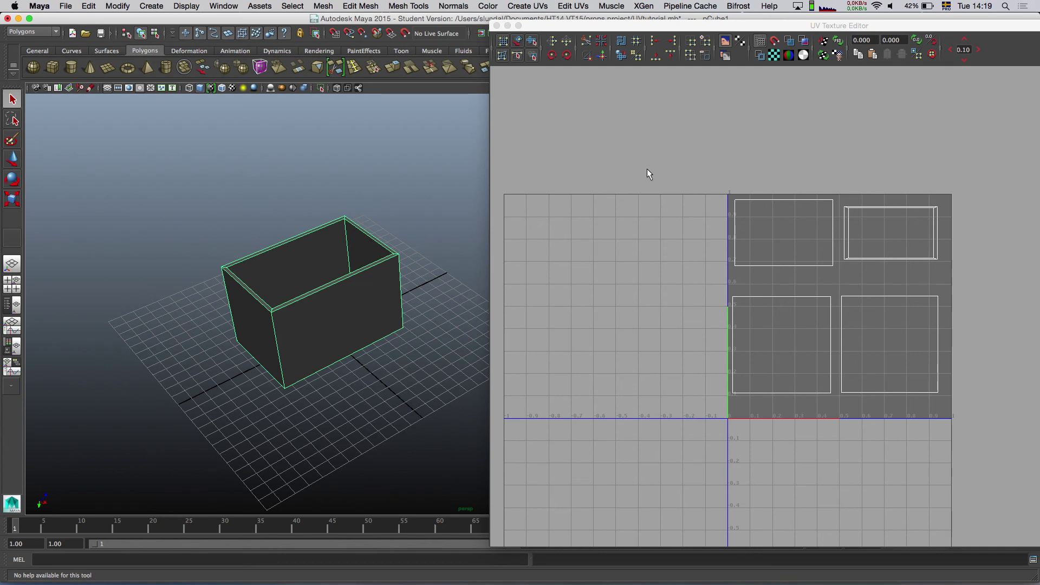
pyautogui.scroll(1, 637, 172)
pyautogui.scroll(1, 636, 172)
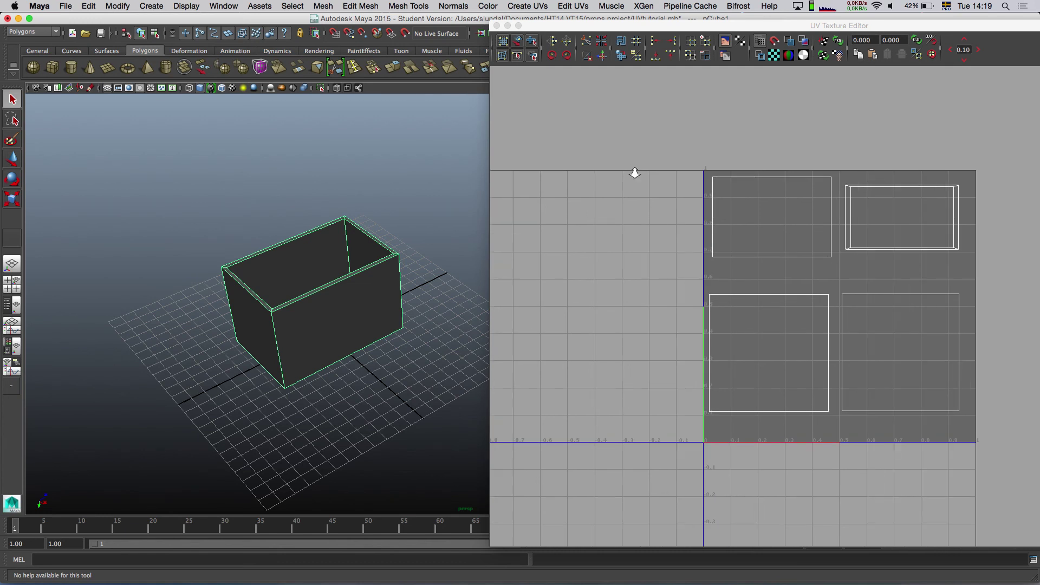
pyautogui.scroll(1, 634, 172)
pyautogui.moveTo(683, 27)
pyautogui.mouseDown()
pyautogui.moveTo(438, 20)
pyautogui.moveTo(548, 34)
pyautogui.mouseUp()
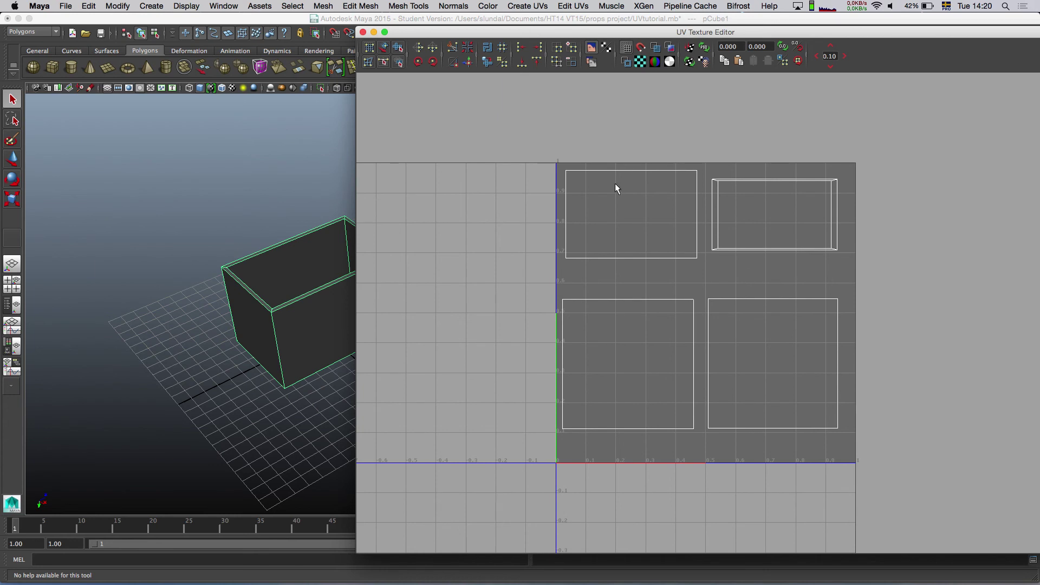
pyautogui.scroll(1, 646, 230)
pyautogui.scroll(2, 646, 229)
pyautogui.scroll(1, 646, 230)
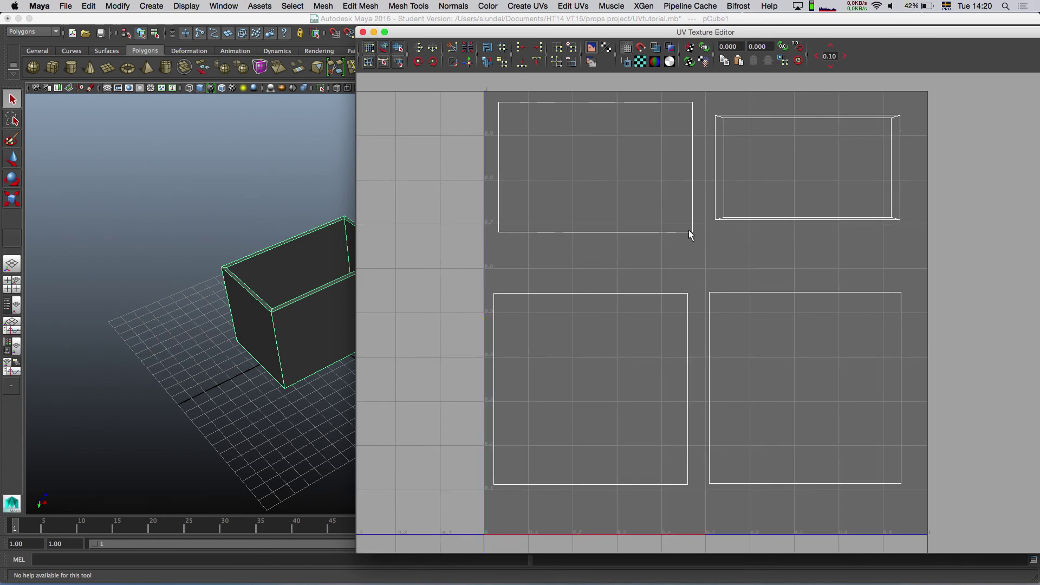
pyautogui.scroll(-1, 689, 235)
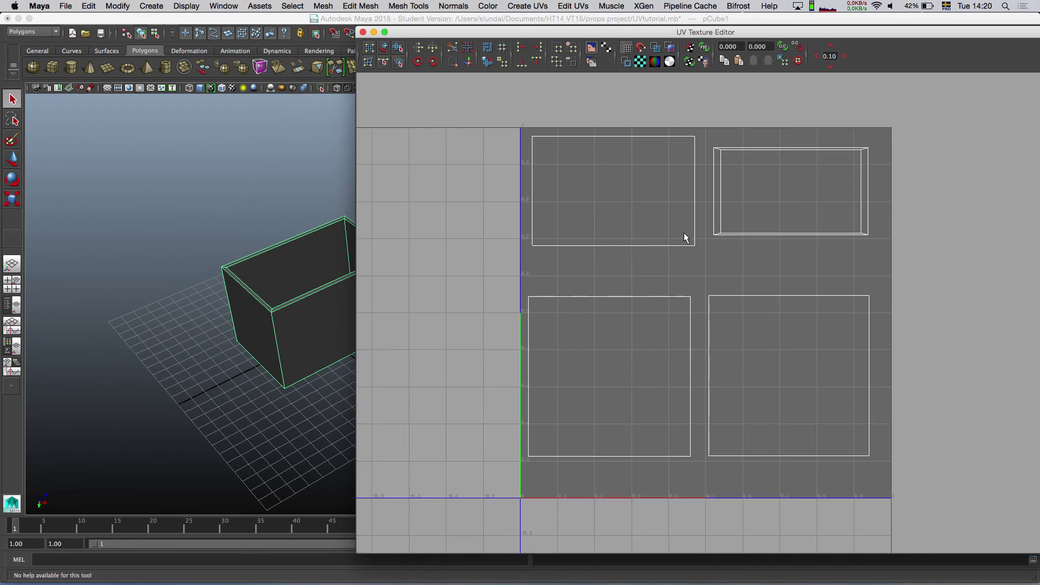
pyautogui.scroll(1, 685, 238)
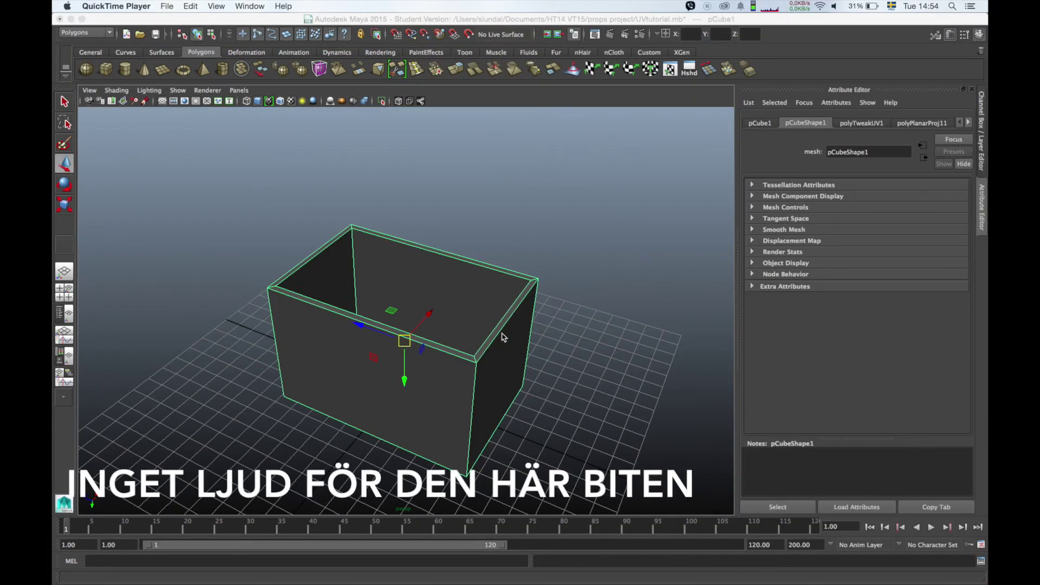
# Step: Reopen the box's UV Texture Editor and frame all four UV shells and the origin
pyautogui.click(408, 220)
pyautogui.moveTo(409, 224)
pyautogui.keyDown('alt'); pyautogui.mouseDown()
pyautogui.moveTo(429, 198)
pyautogui.moveTo(410, 225)
pyautogui.moveTo(376, 236)
pyautogui.mouseUp(); pyautogui.keyUp('alt')
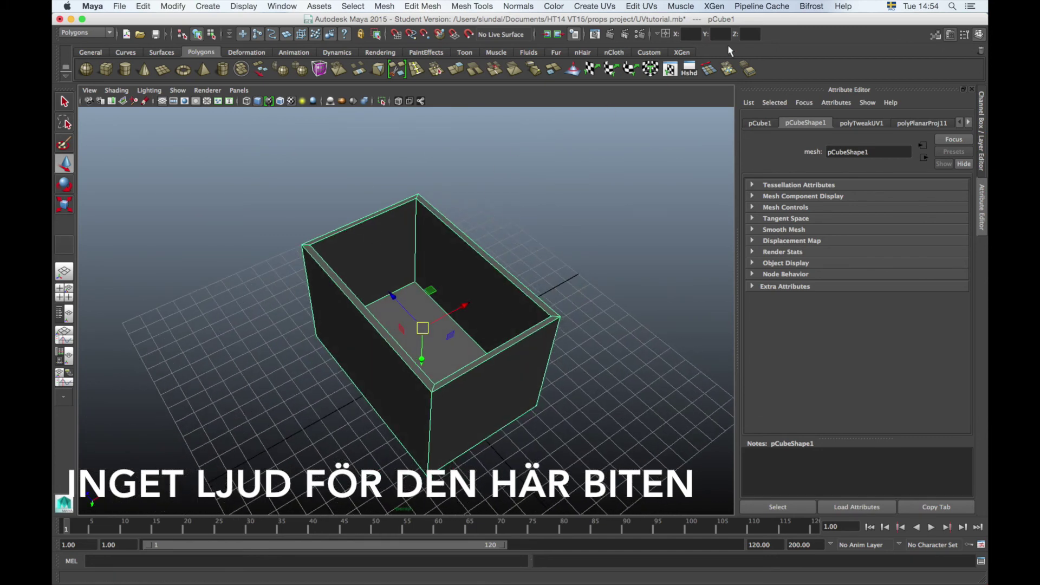
pyautogui.click(671, 69)
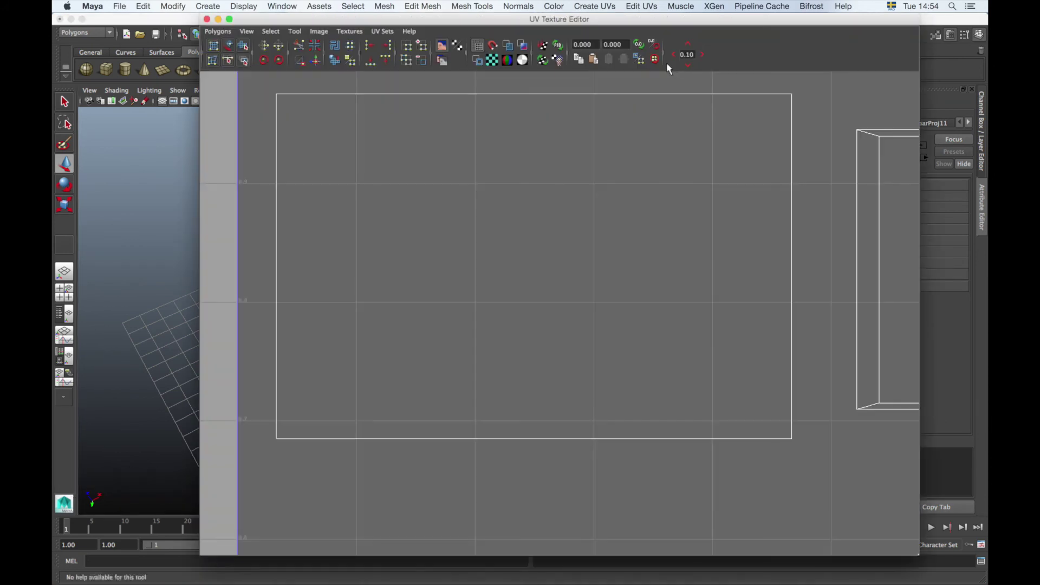
pyautogui.scroll(-1, 679, 234)
pyautogui.scroll(-3, 593, 221)
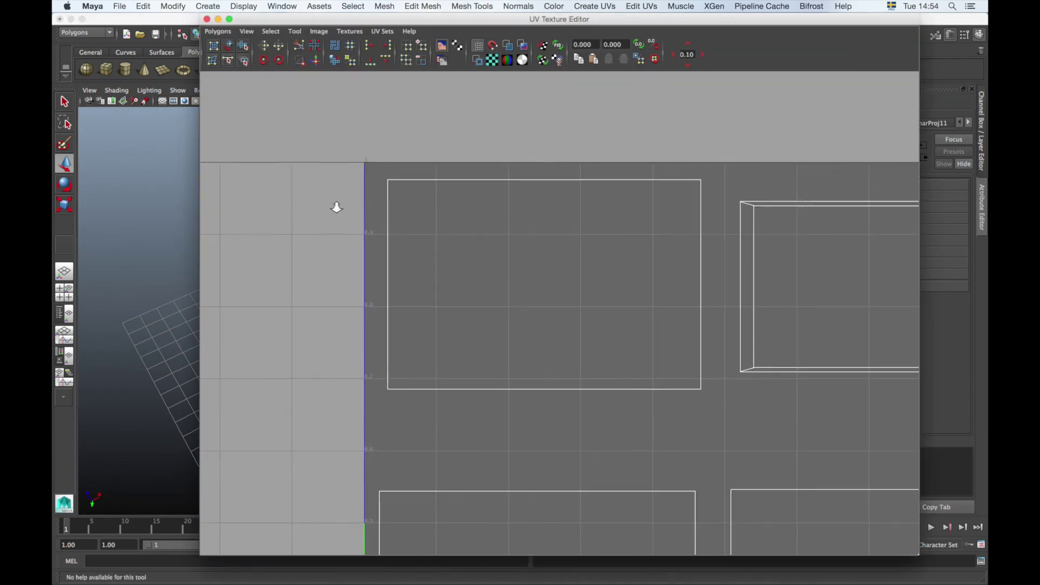
pyautogui.scroll(-1, 640, 270)
pyautogui.keyDown('alt'); pyautogui.moveTo(580, 249); pyautogui.dragTo(462, 163, button='middle'); pyautogui.keyUp('alt')
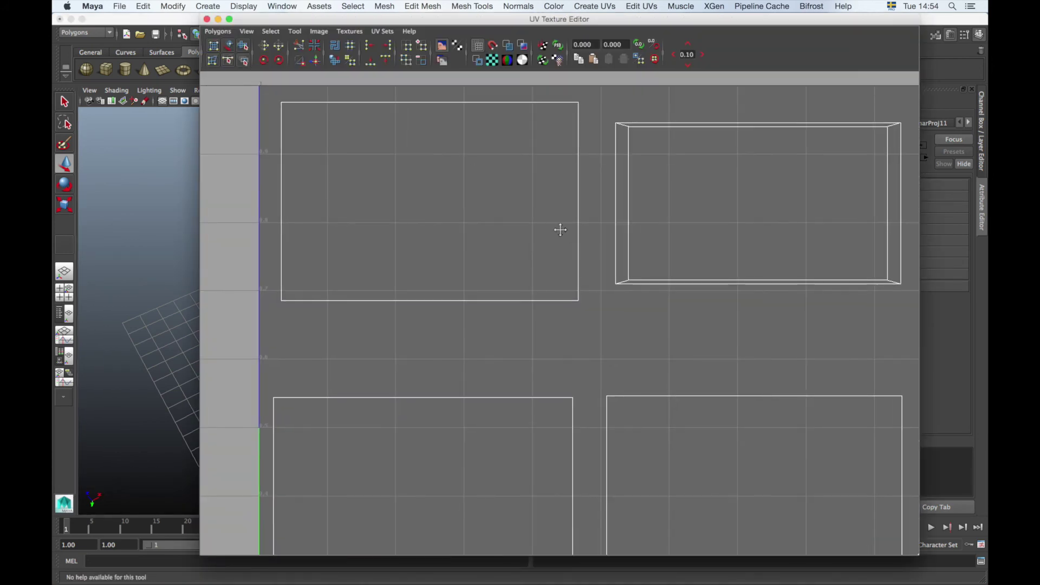
pyautogui.scroll(-2, 493, 217)
pyautogui.scroll(-1, 493, 218)
pyautogui.keyDown('alt'); pyautogui.moveTo(502, 274); pyautogui.dragTo(471, 225, button='middle'); pyautogui.keyUp('alt')
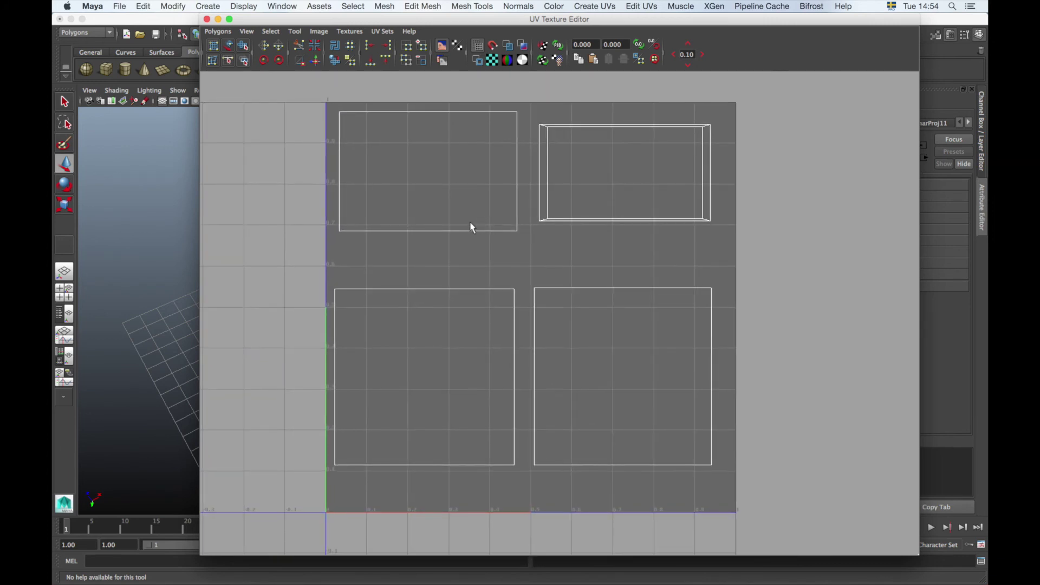
# Step: Move the UV editor right, switch the box to component mode, and open UV Snapshot options
pyautogui.click(217, 32)
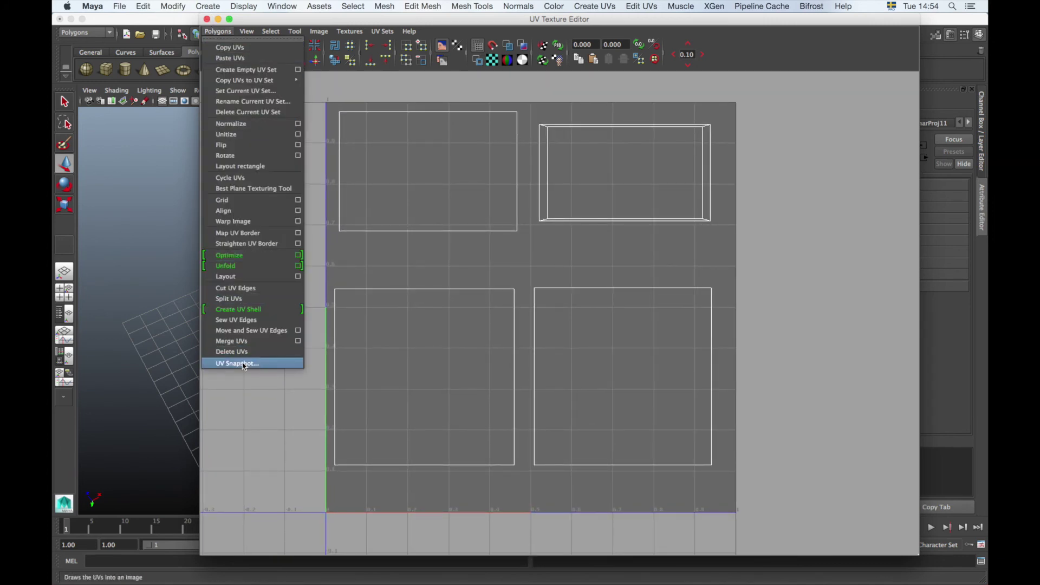
pyautogui.click(247, 19)
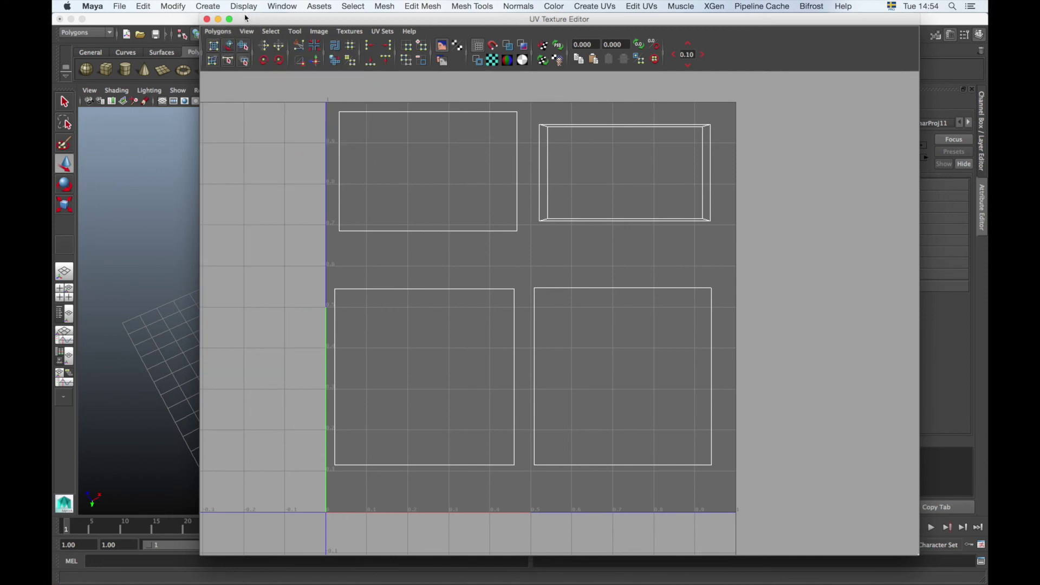
pyautogui.moveTo(247, 20); pyautogui.dragTo(489, 4)
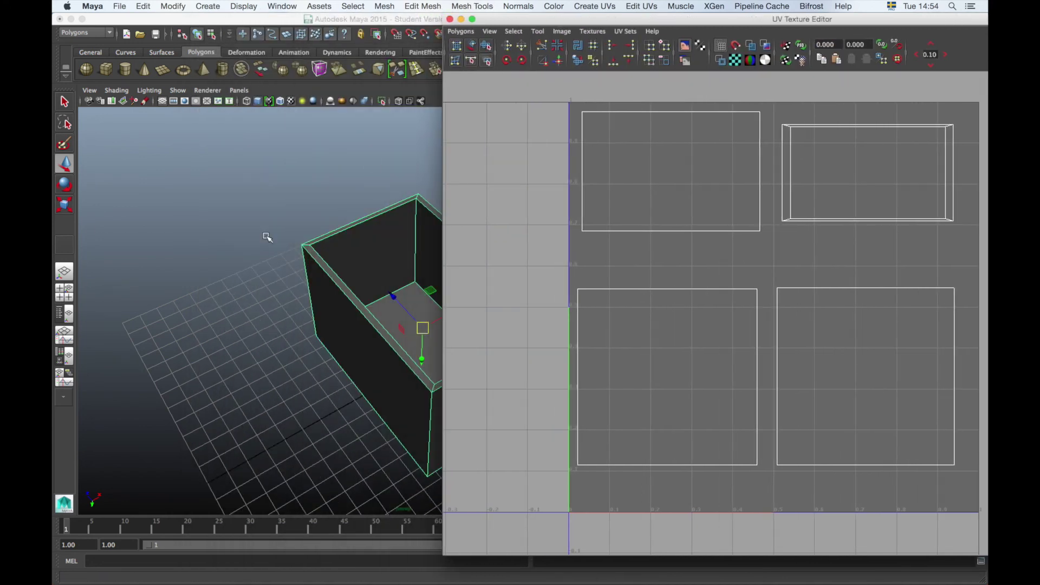
pyautogui.click(210, 255)
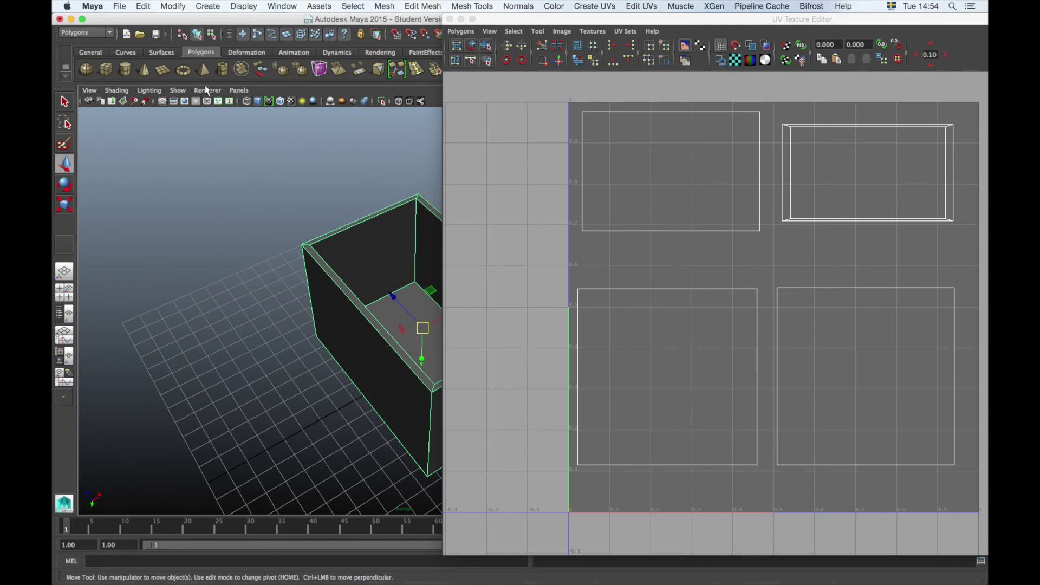
pyautogui.click(199, 35)
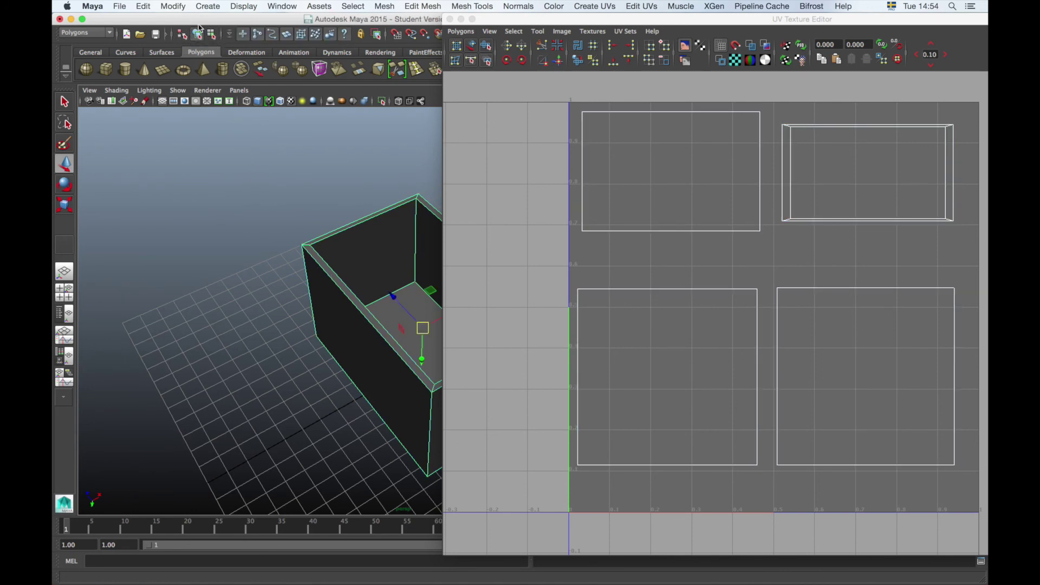
pyautogui.click(472, 32)
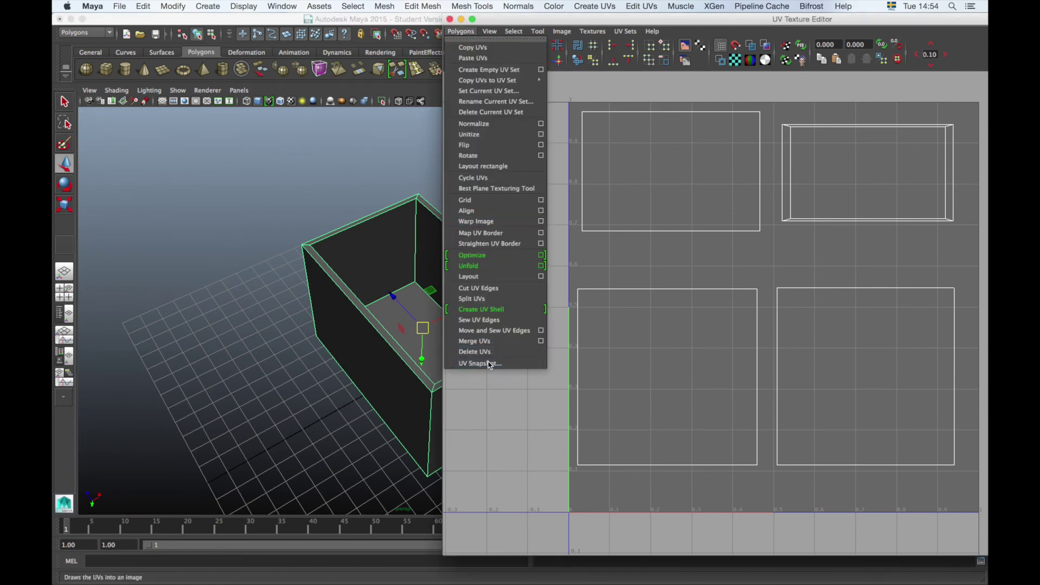
pyautogui.click(490, 364)
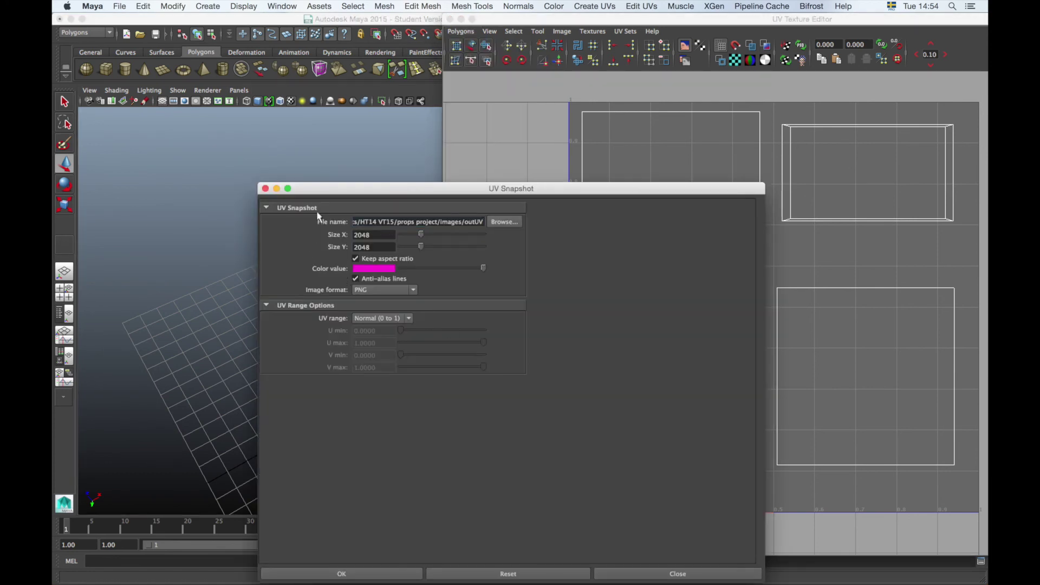
# Step: Set the UV snapshot to save as UV in the project's images folder
pyautogui.click(514, 223)
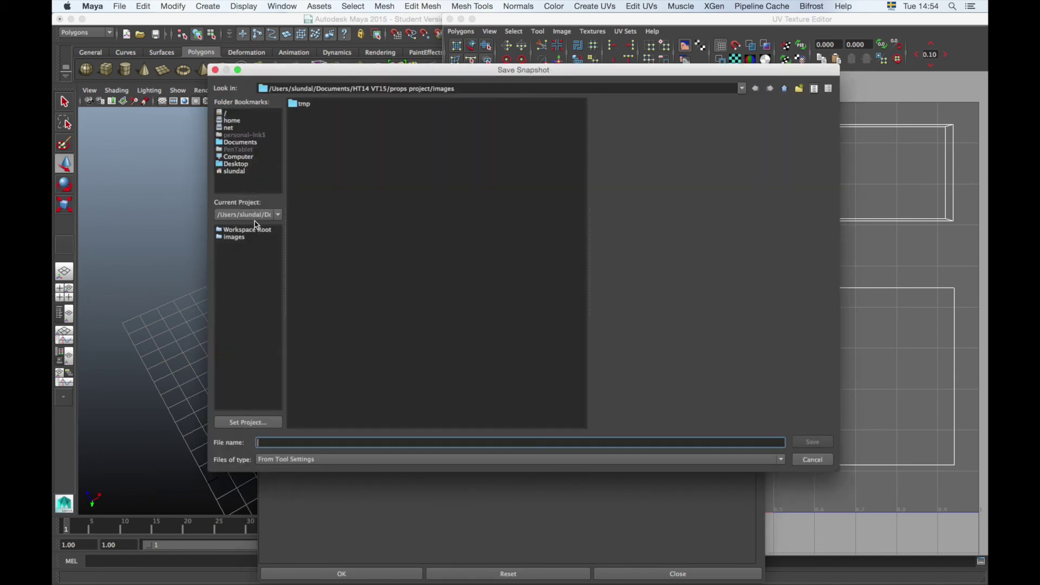
pyautogui.click(241, 239)
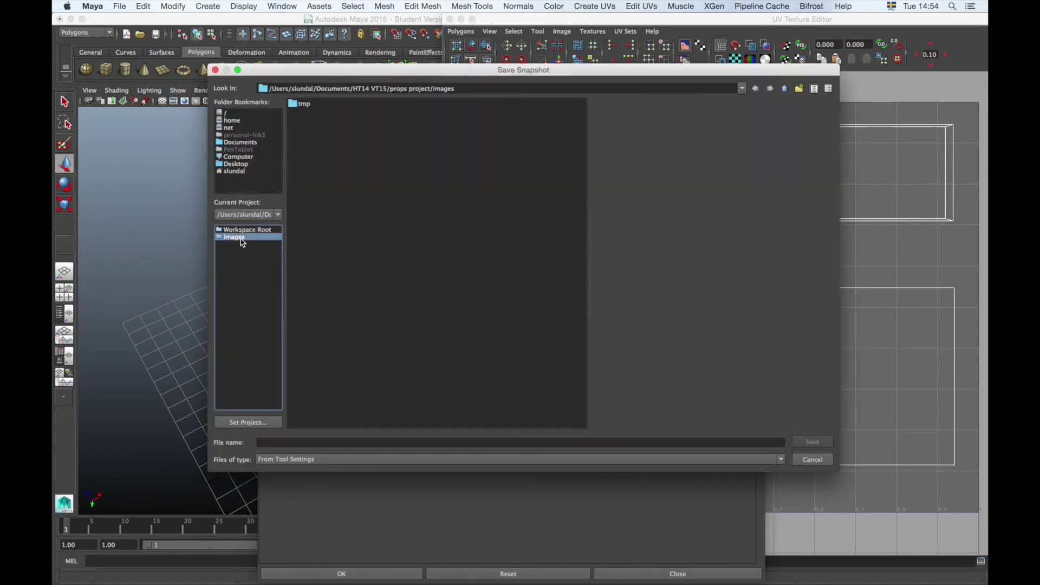
pyautogui.click(274, 442)
pyautogui.write('UV')
pyautogui.click(813, 442)
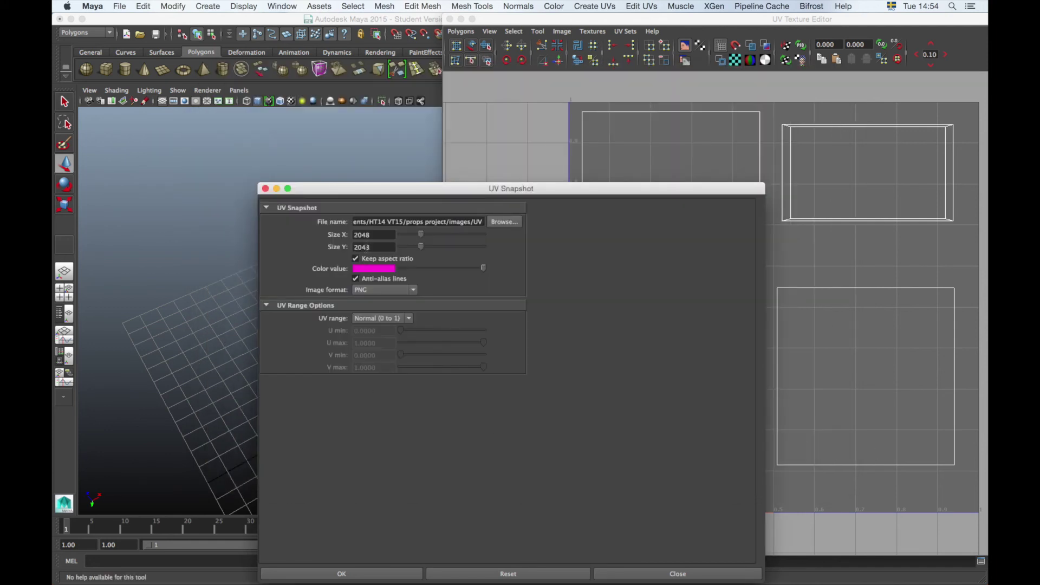
# Step: Export the UV snapshot at 512 × 512 in PNG format
pyautogui.doubleClick(373, 235)
pyautogui.write('512')
pyautogui.press('Return')
pyautogui.click(379, 291)
pyautogui.click(379, 292)
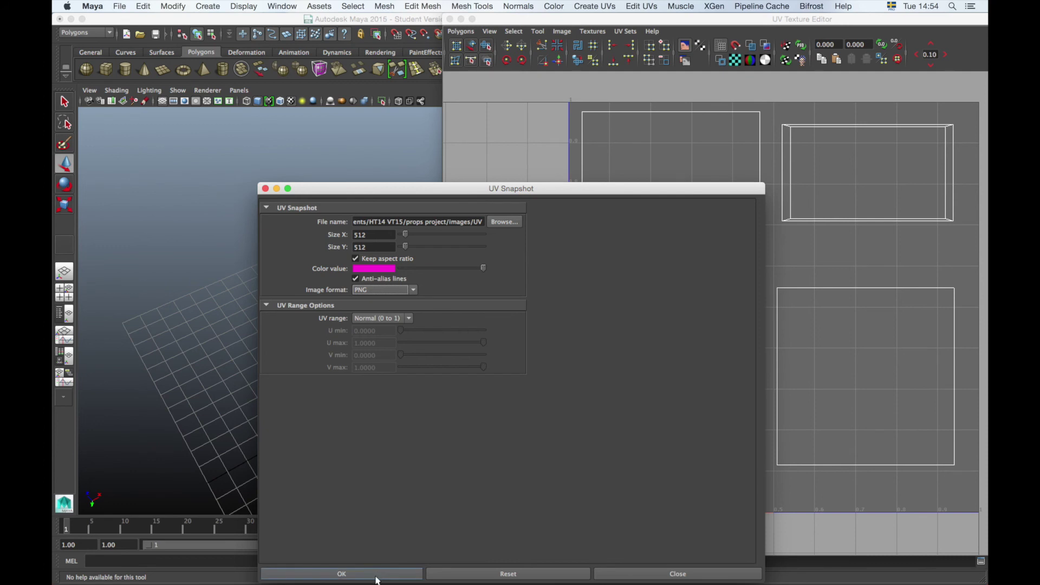
pyautogui.click(378, 575)
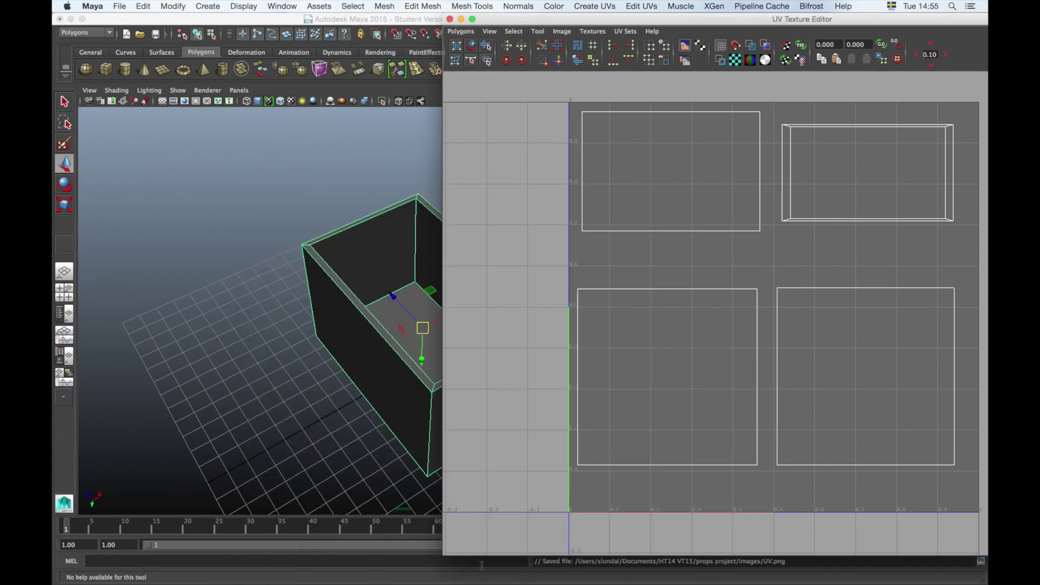
pyautogui.click(704, 560)
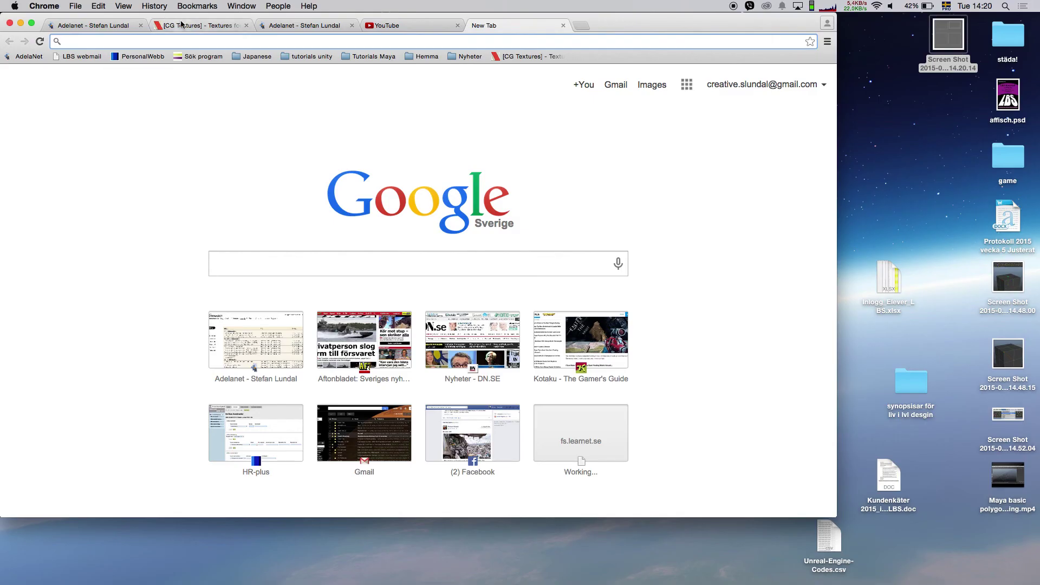
# Step: Search CGTextures for the misspelled 'wodden box', which finds no textures
pyautogui.click(183, 25)
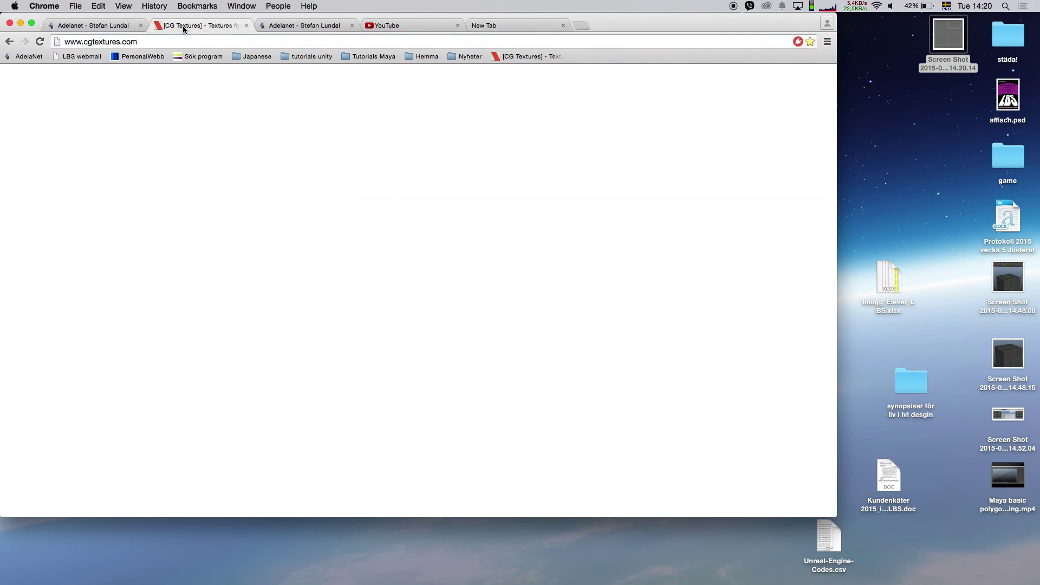
pyautogui.scroll(-1, 385, 286)
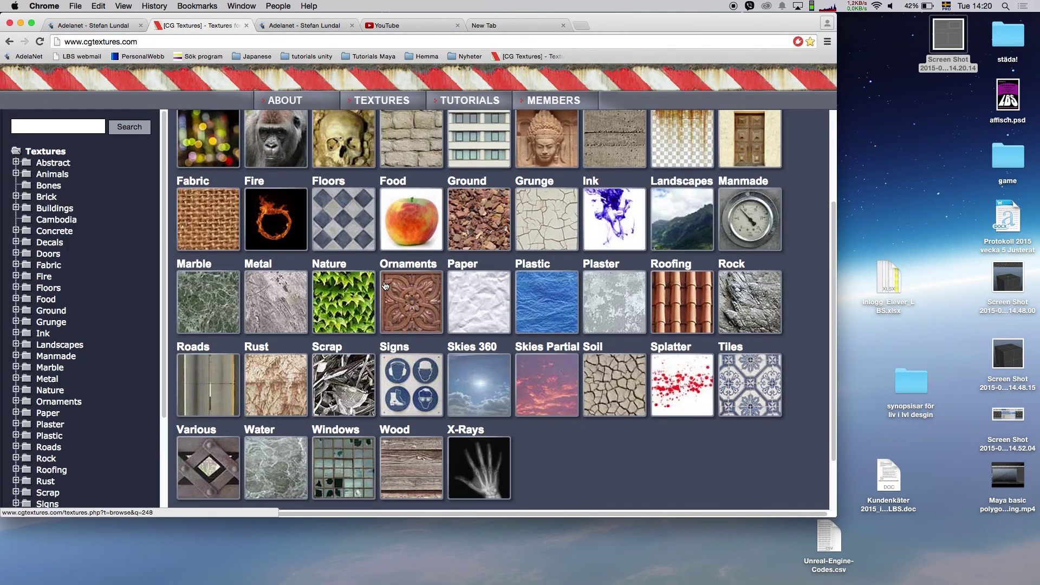
pyautogui.scroll(1, 384, 285)
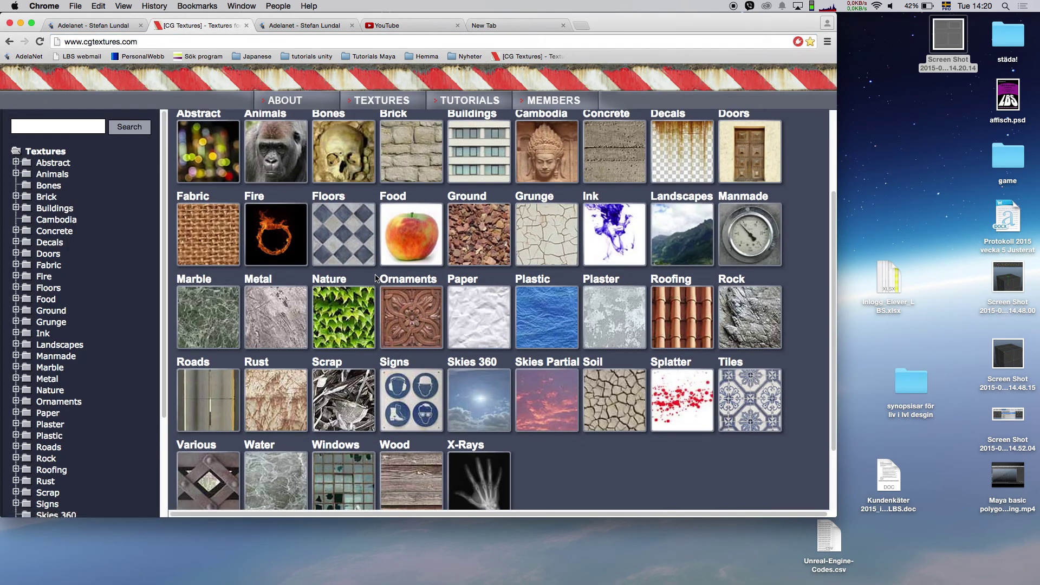
pyautogui.scroll(-1, 372, 280)
pyautogui.click(71, 128)
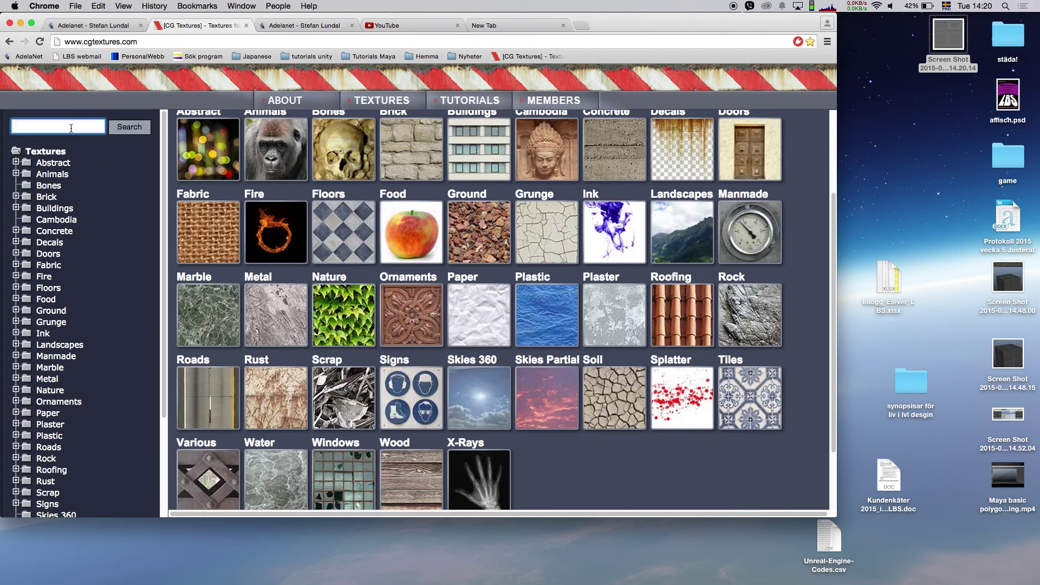
pyautogui.write('wodden b')
pyautogui.press('Return')
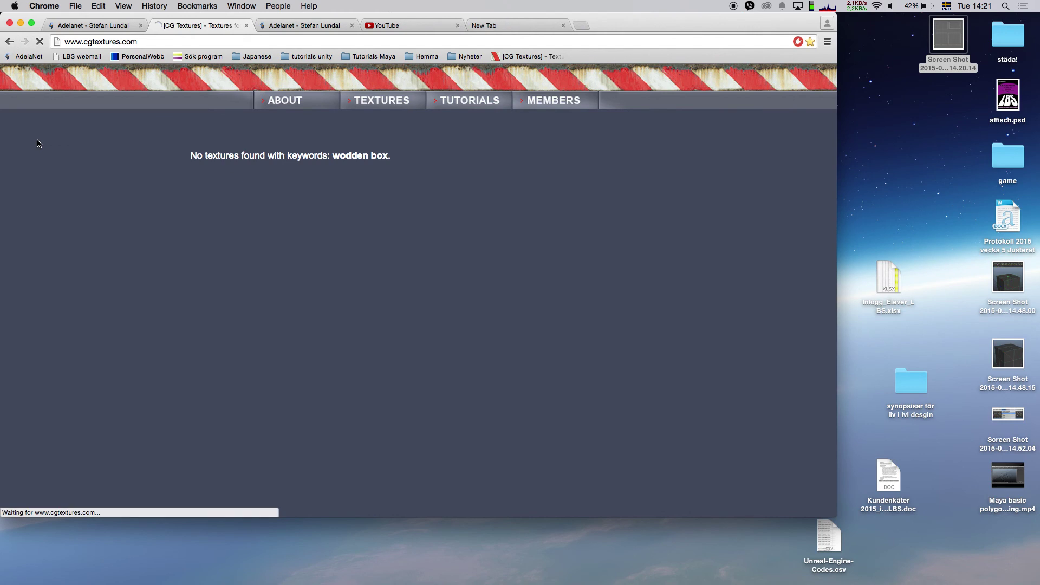
pyautogui.click(28, 129)
# Step: Rerun the search as 'wooden box' and open the plank crate texture's page
pyautogui.write('ooden box')
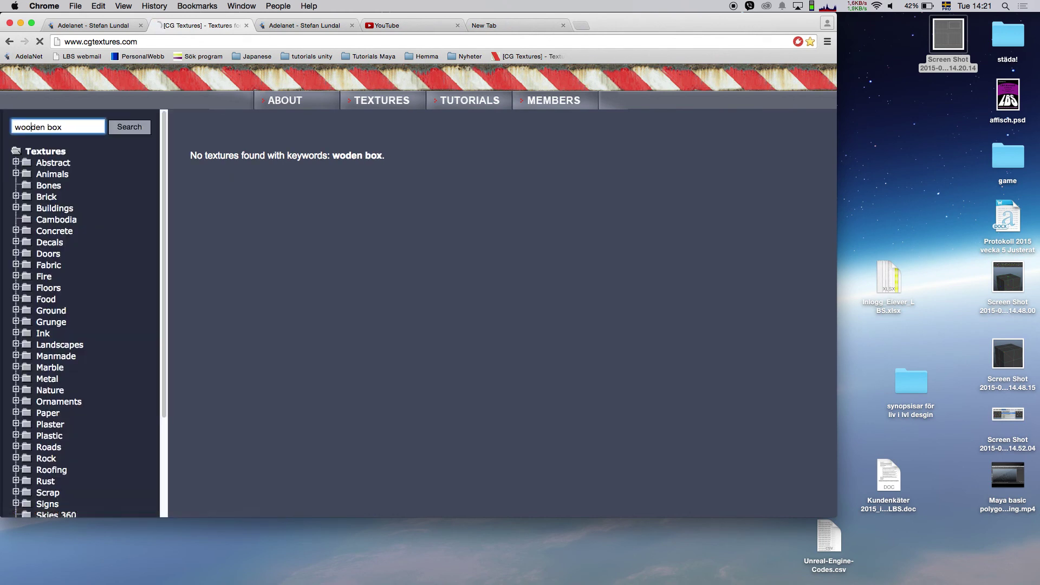
pyautogui.press('Return')
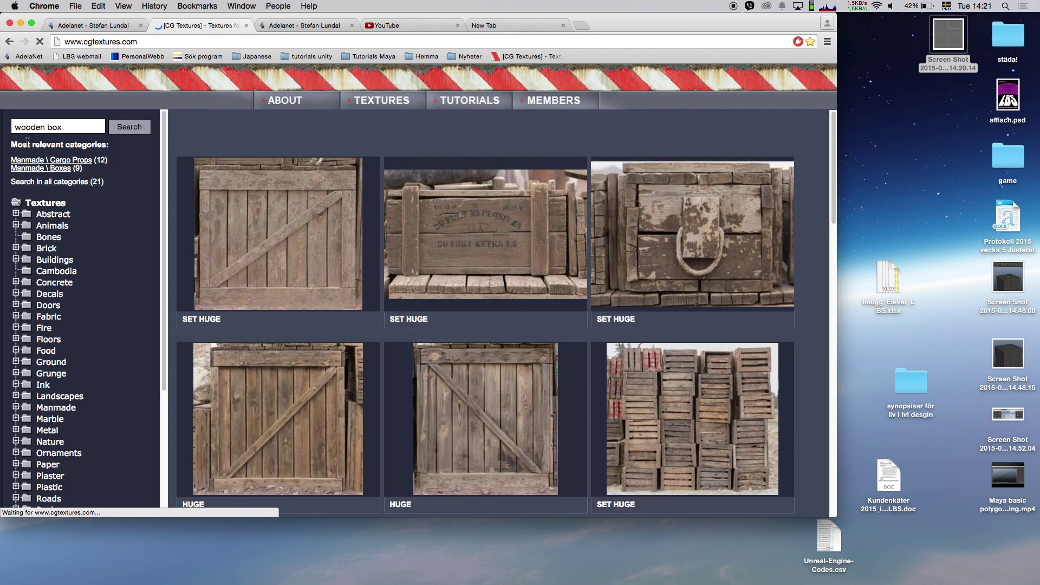
pyautogui.scroll(-4, 246, 269)
pyautogui.scroll(-4, 245, 269)
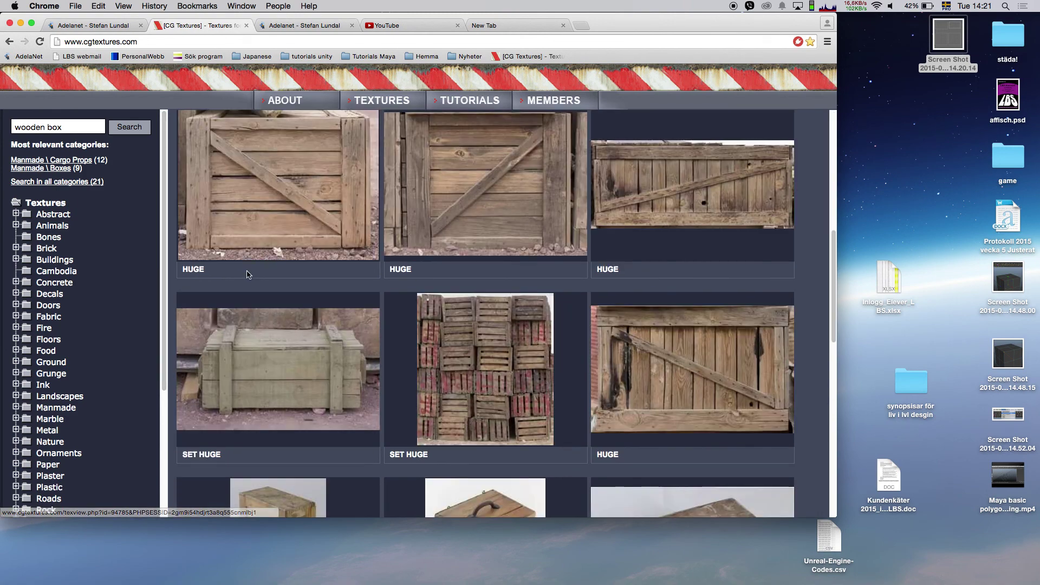
pyautogui.scroll(-10, 245, 269)
pyautogui.scroll(10, 245, 269)
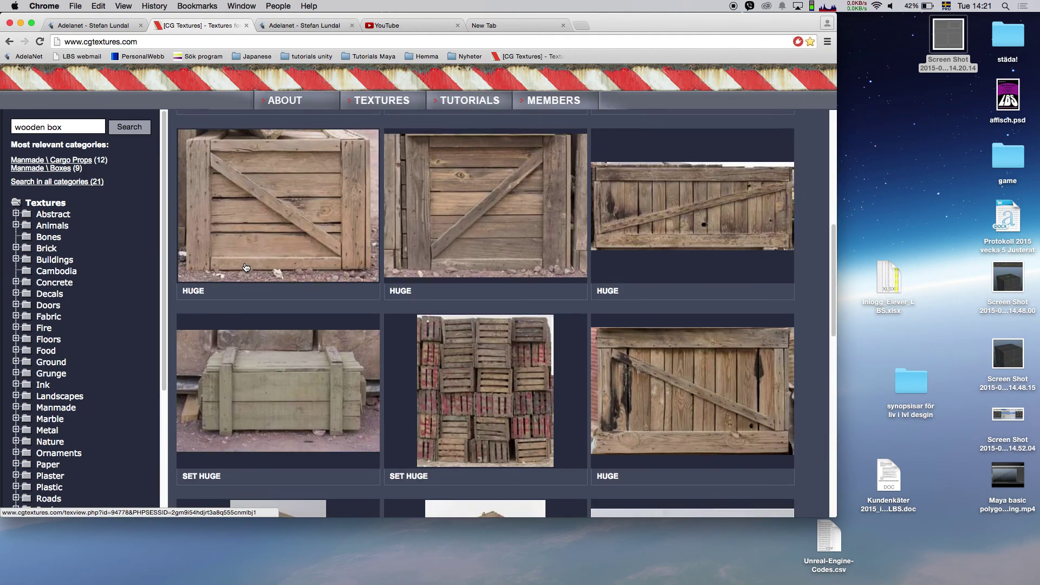
pyautogui.click(264, 180)
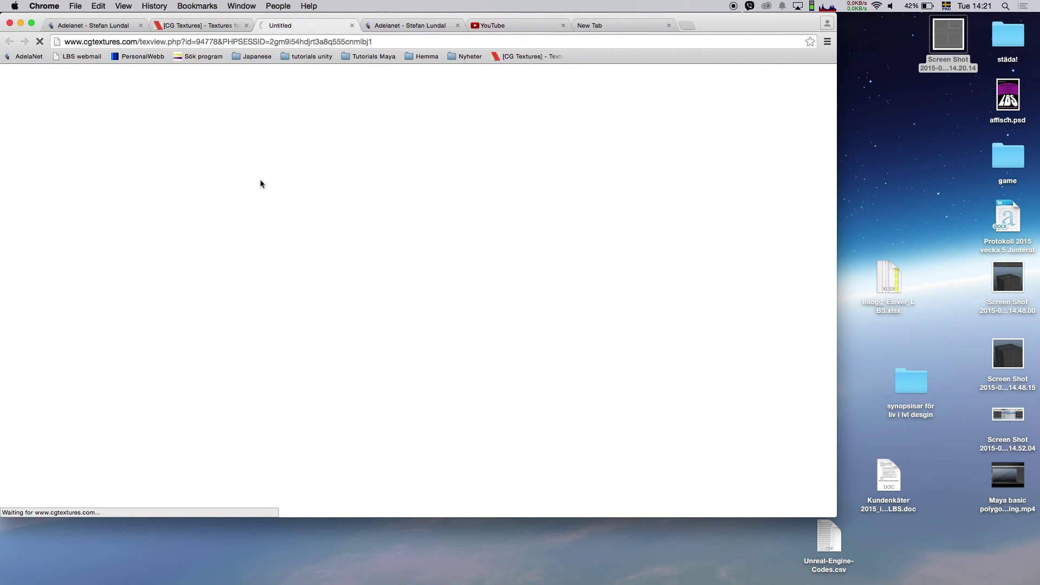
# Step: Download the Small 1024x778 Cargo0093_S.jpg and reveal it in Finder
pyautogui.scroll(-5, 263, 181)
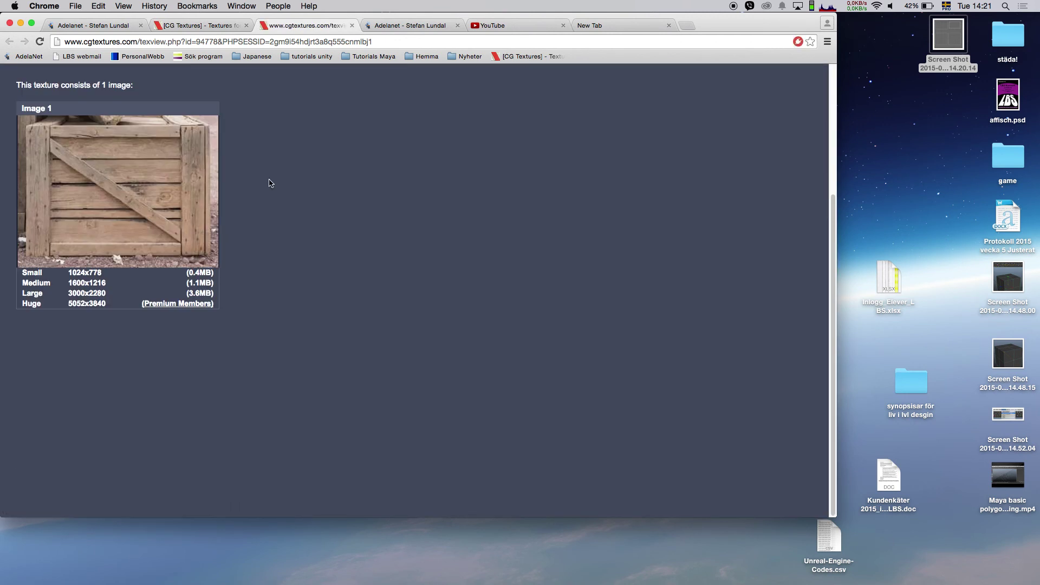
pyautogui.click(86, 275)
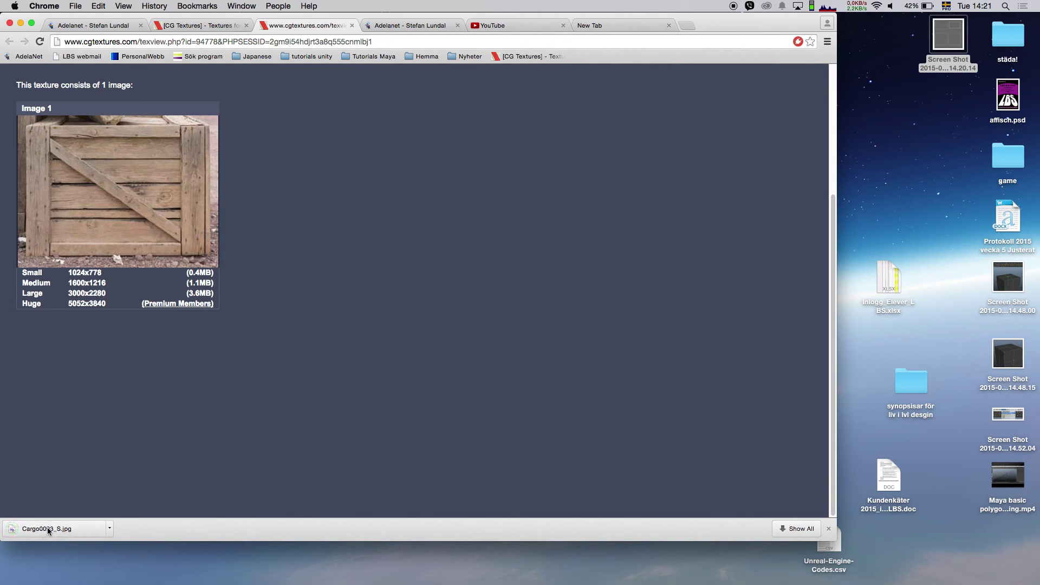
pyautogui.click(108, 528)
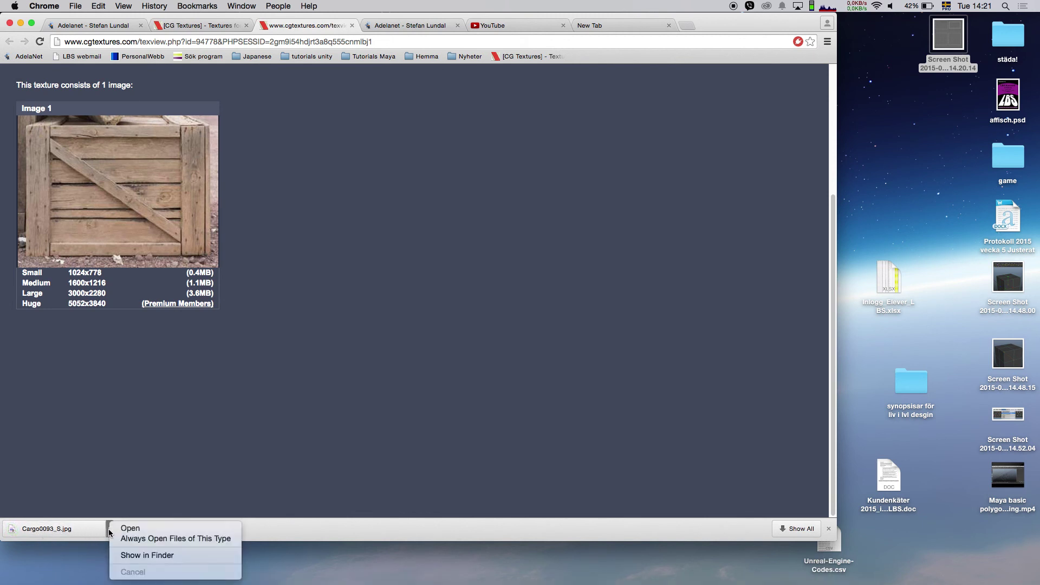
pyautogui.click(125, 555)
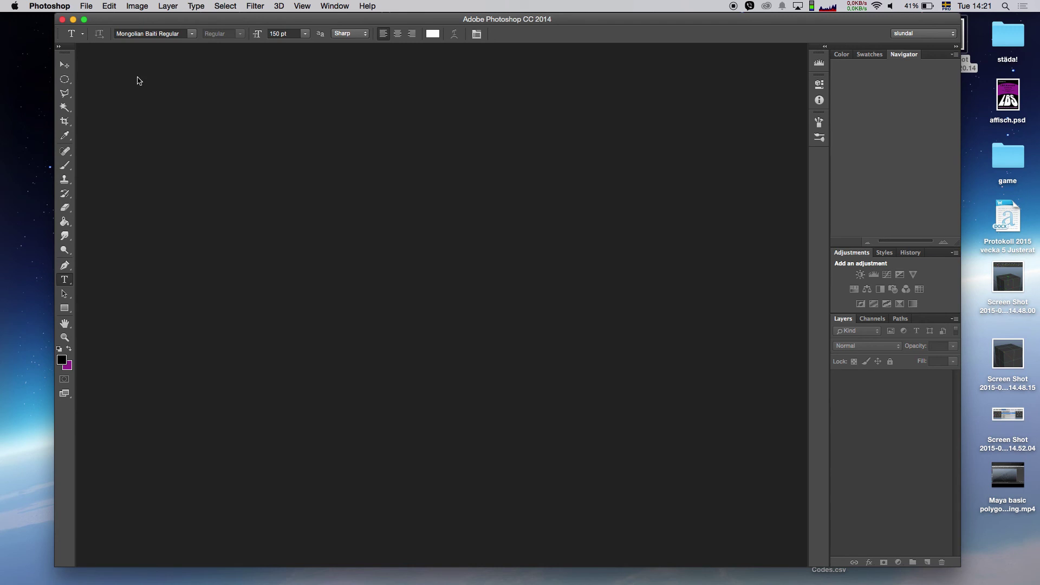
# Step: Open the Desktop screenshot from 14.20.14 showing the UV layout
pyautogui.press('super+o')
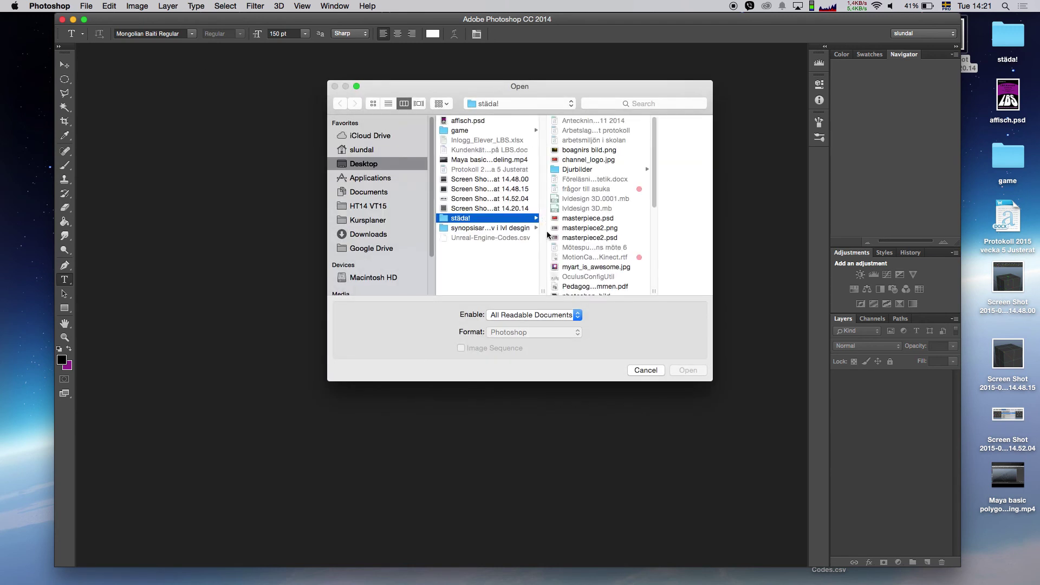
pyautogui.scroll(-5, 577, 250)
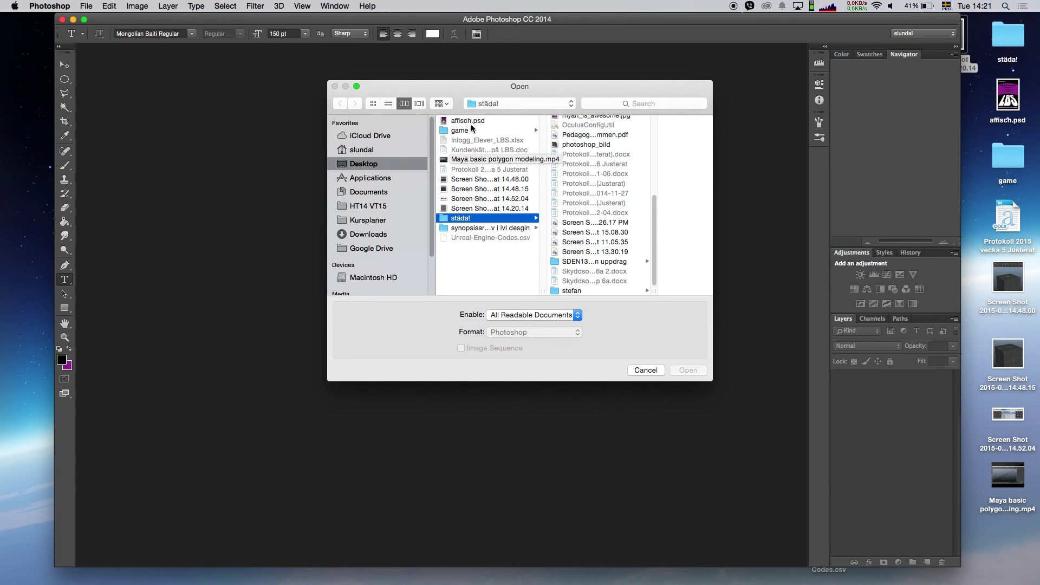
pyautogui.click(476, 180)
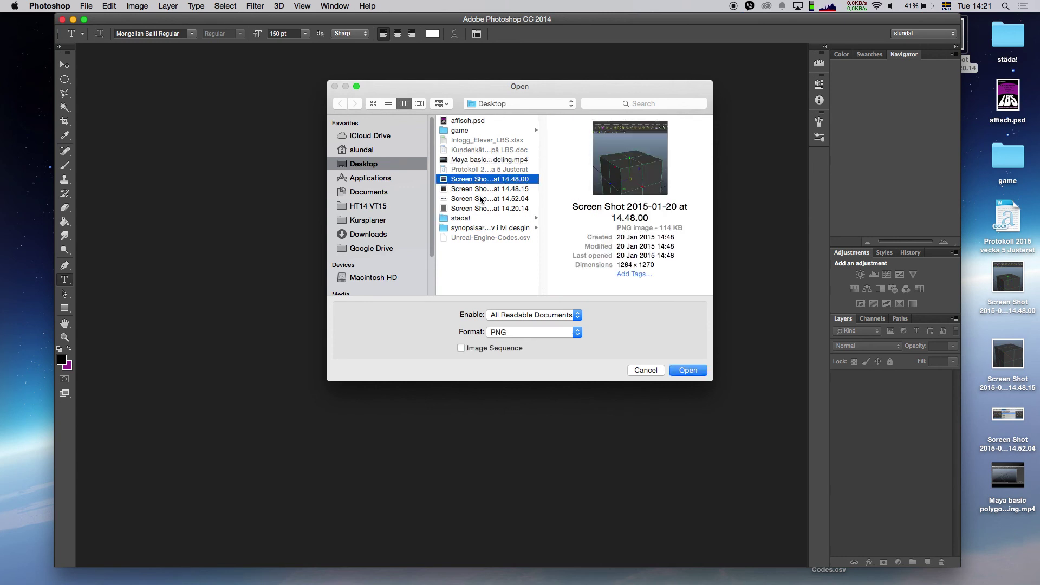
pyautogui.press('Down')
pyautogui.press('Down')
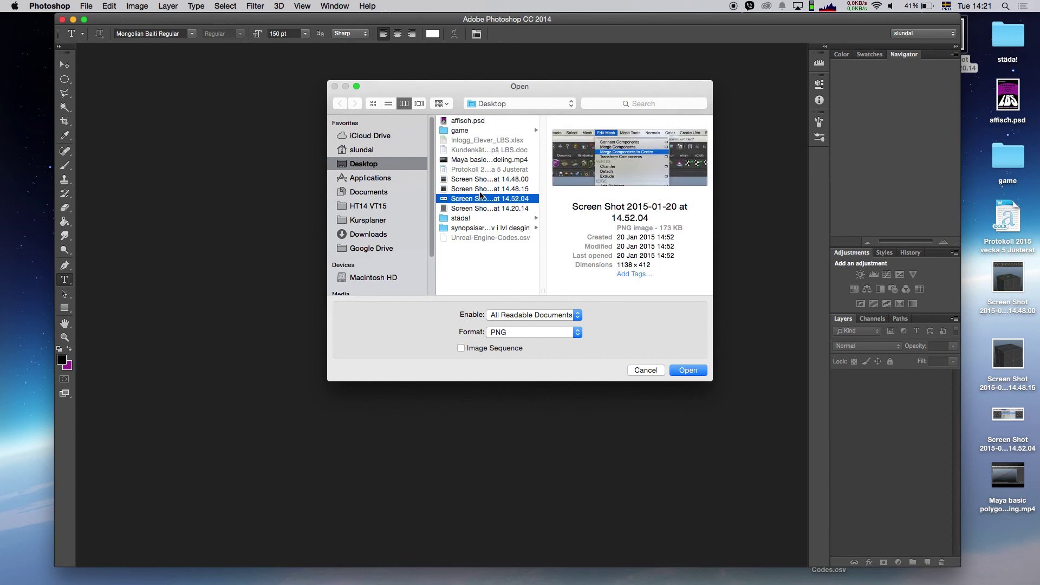
pyautogui.press('Down')
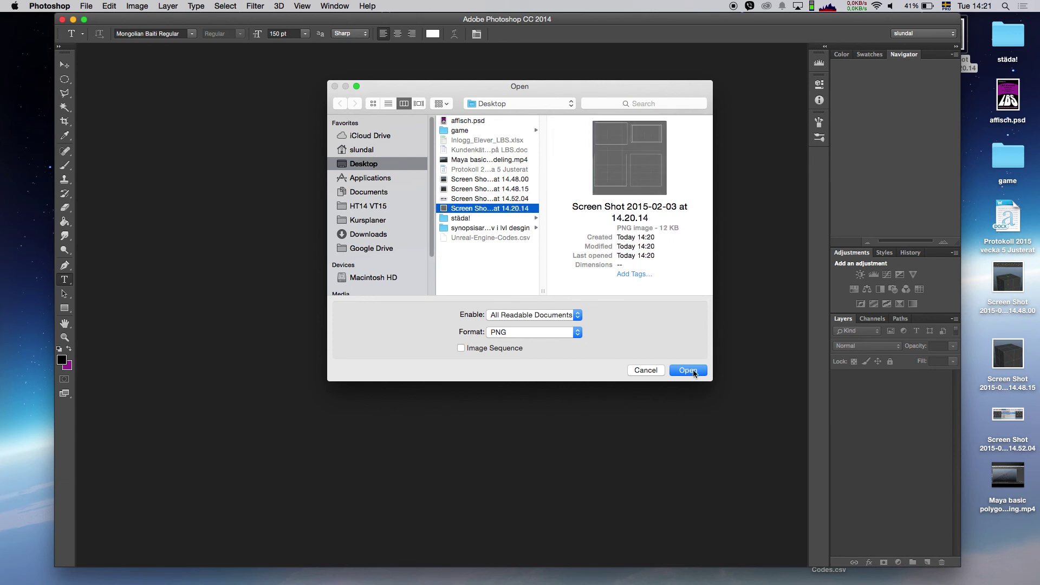
pyautogui.click(694, 373)
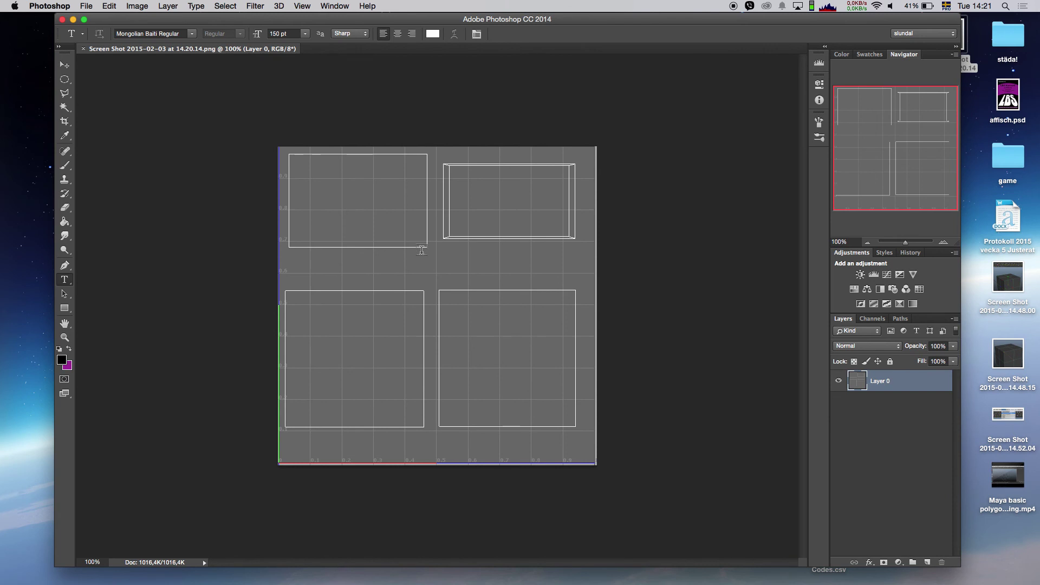
# Step: Resize the screenshot image to 512 × 512 pixels via Image Size
pyautogui.click(134, 7)
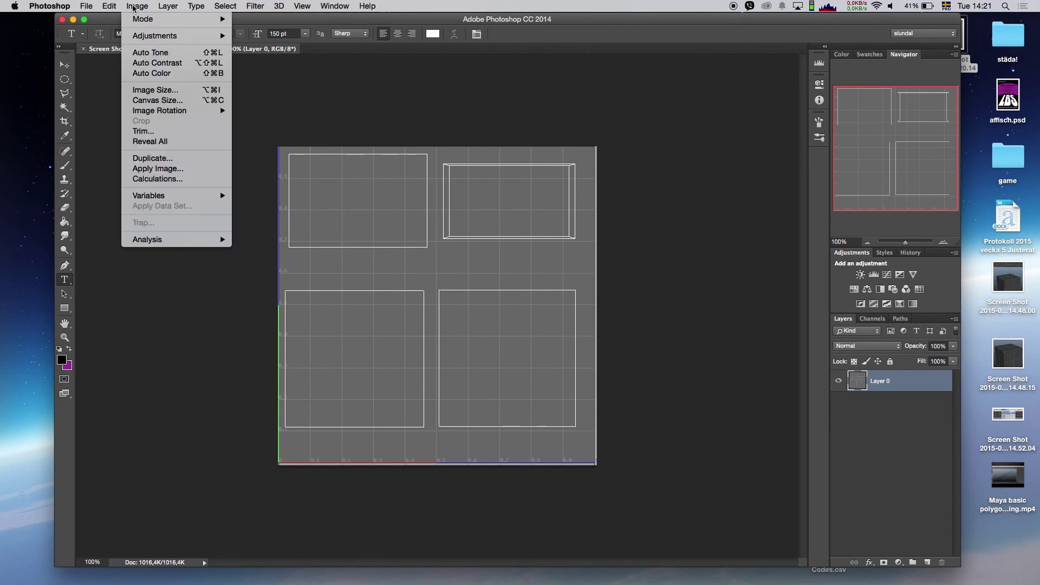
pyautogui.click(144, 93)
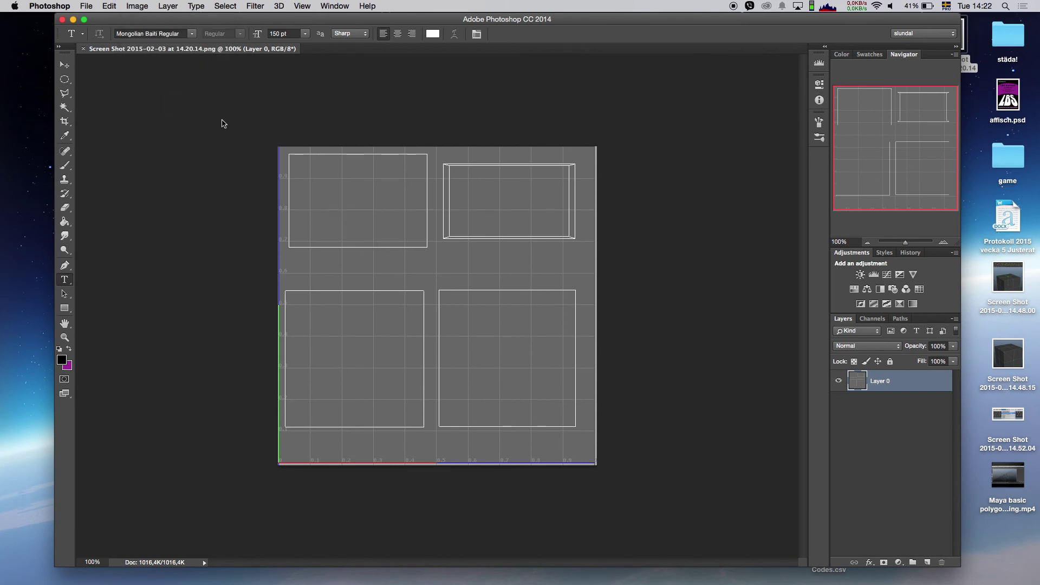
pyautogui.write('512')
pyautogui.press('Tab')
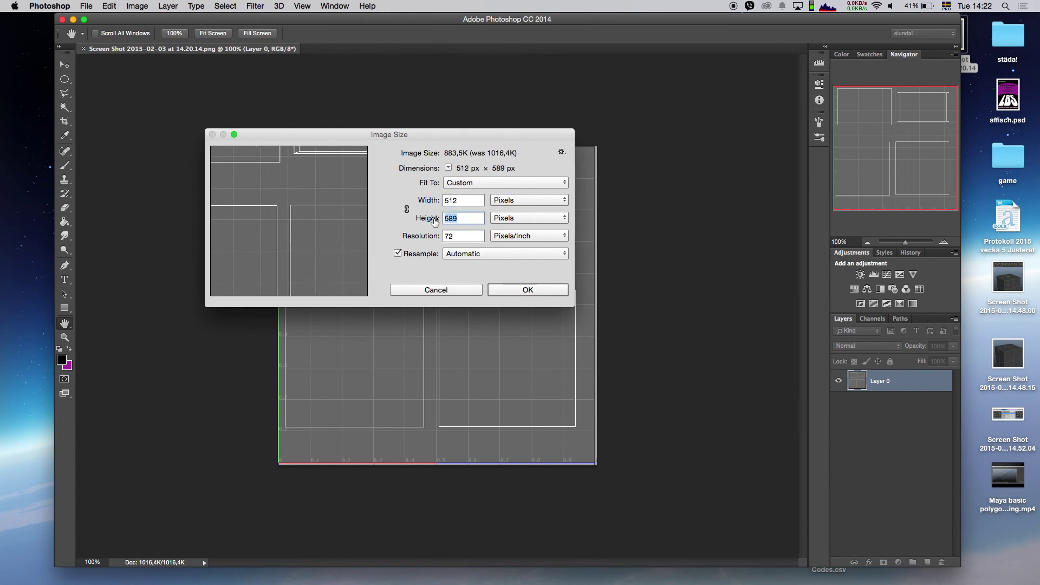
pyautogui.write('512')
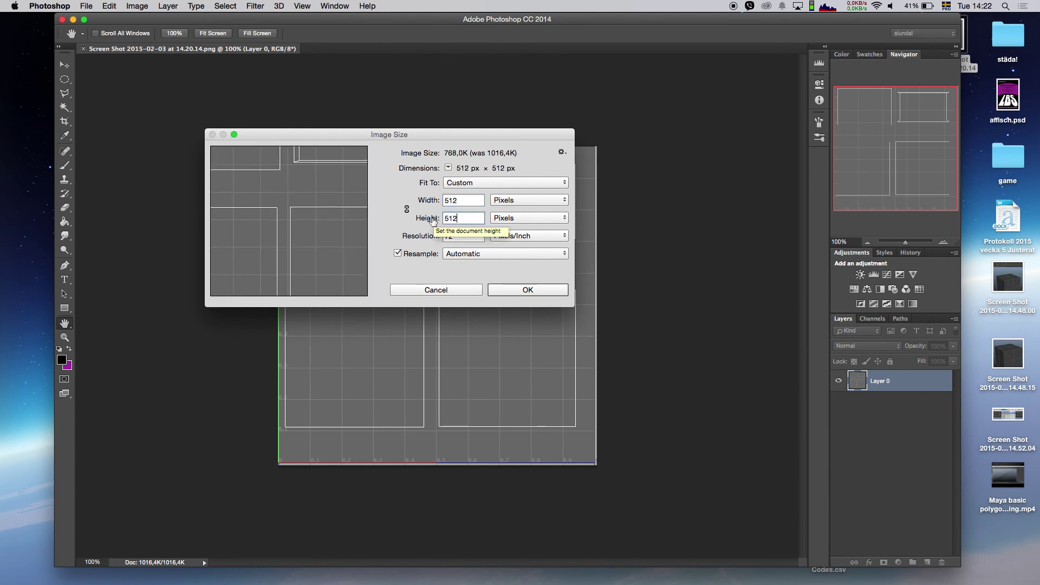
pyautogui.click(514, 290)
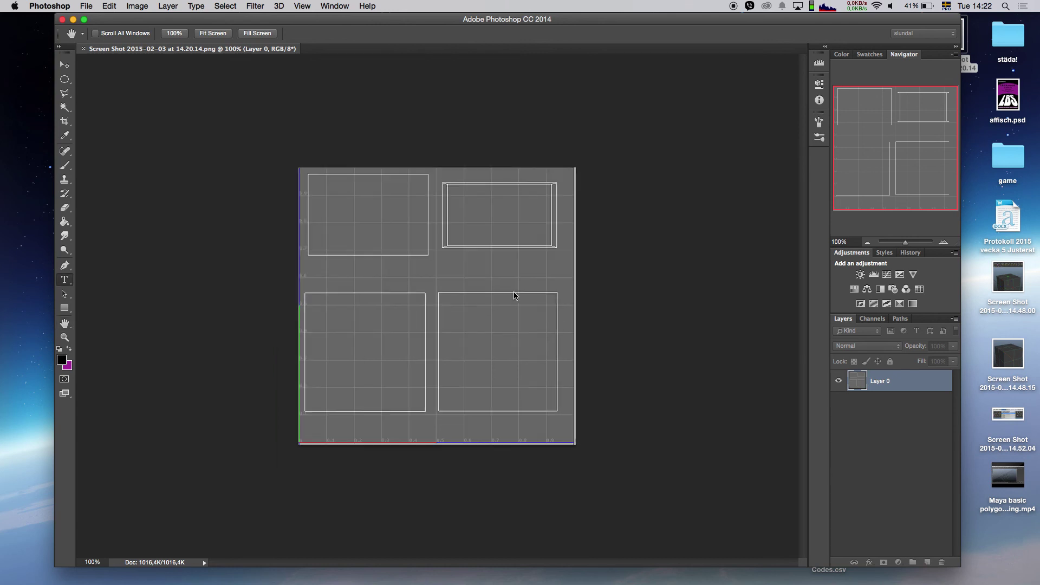
# Step: Open Cargo0093_S.jpg from the Downloads folder as a second Photoshop document
pyautogui.click(64, 280)
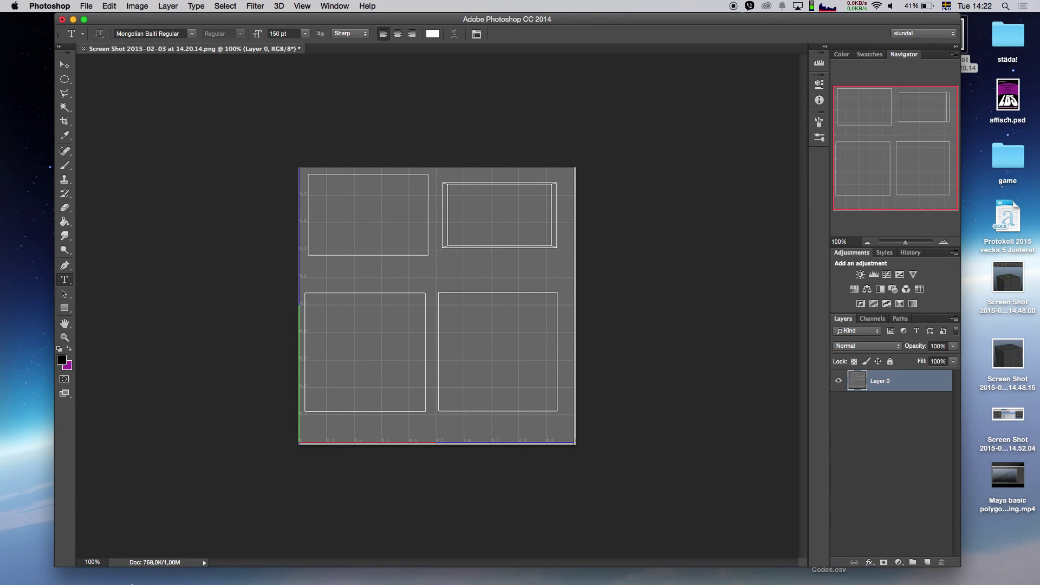
pyautogui.click(186, 568)
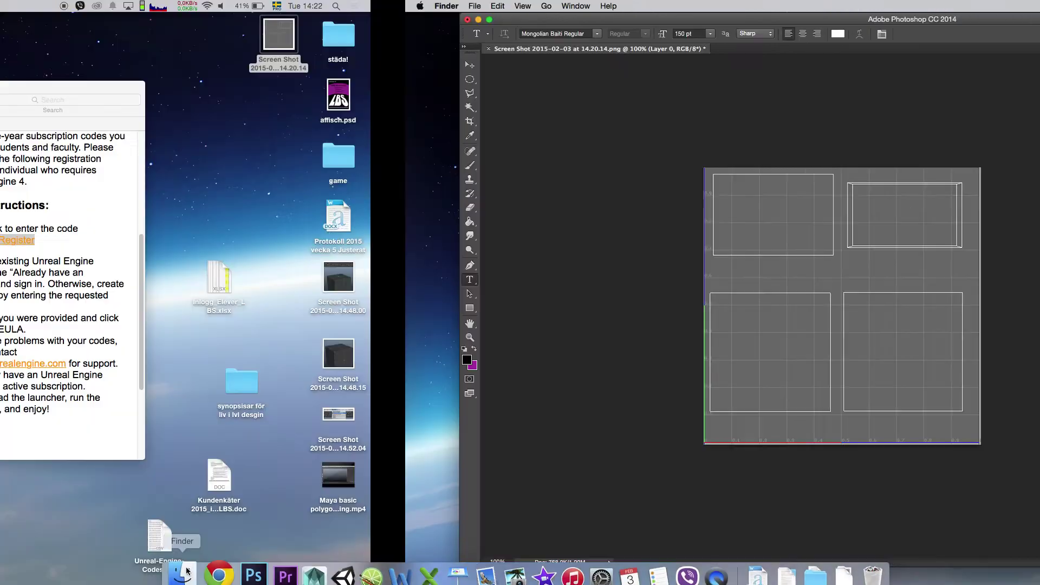
pyautogui.click(415, 340)
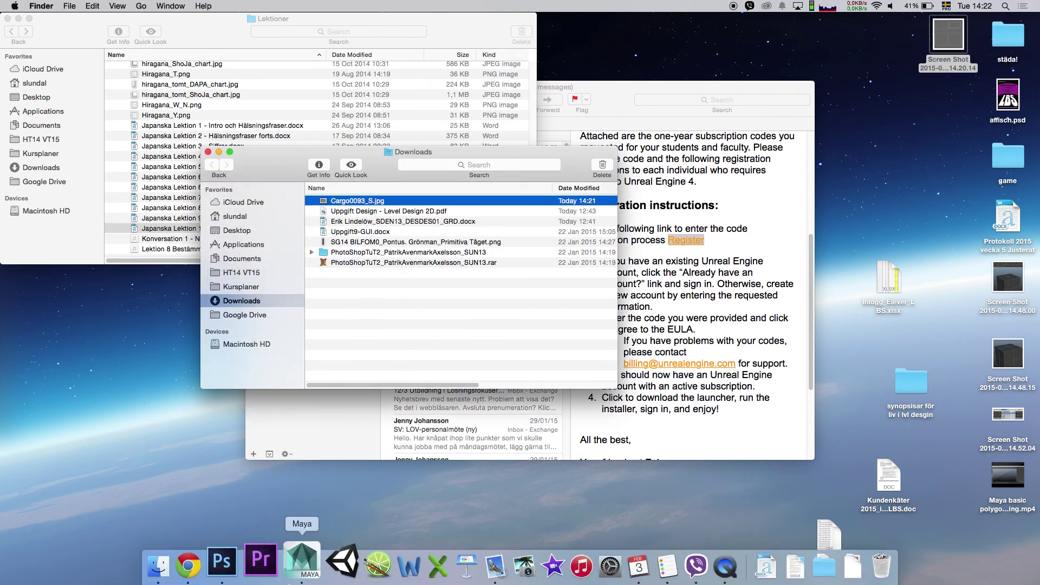
pyautogui.moveTo(221, 561)
pyautogui.click(242, 566)
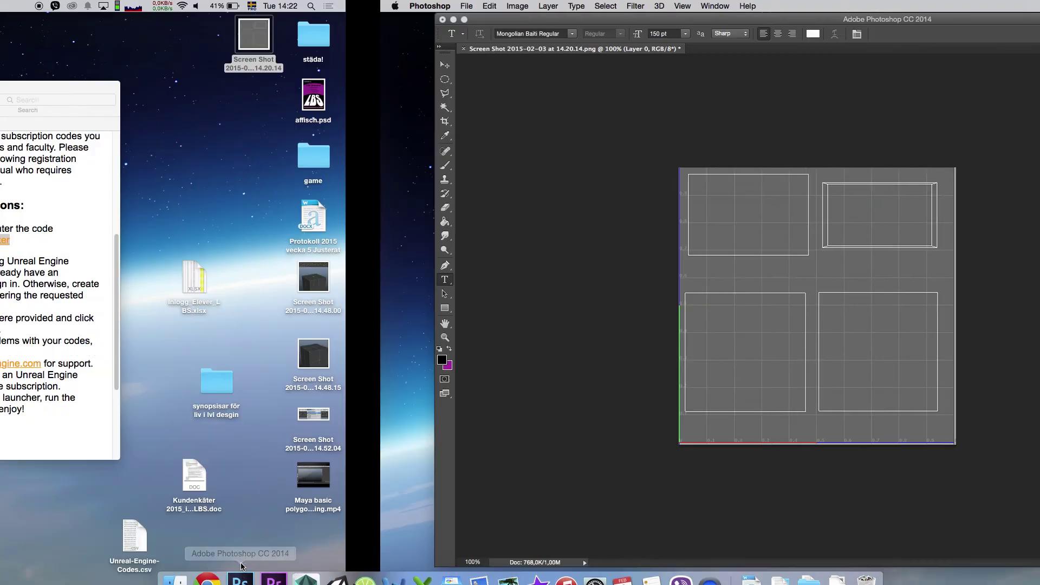
pyautogui.press('super+o')
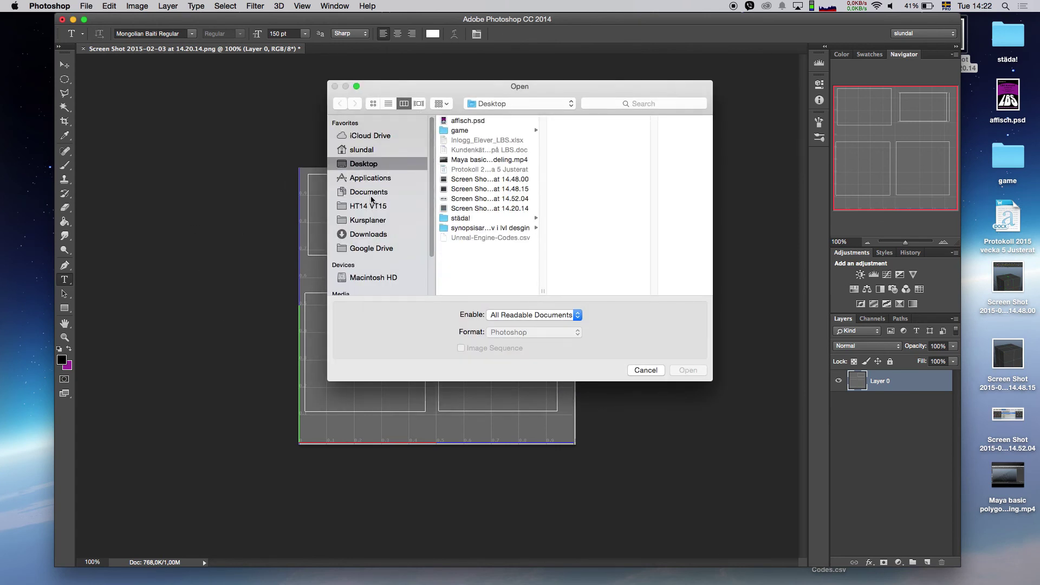
pyautogui.click(374, 234)
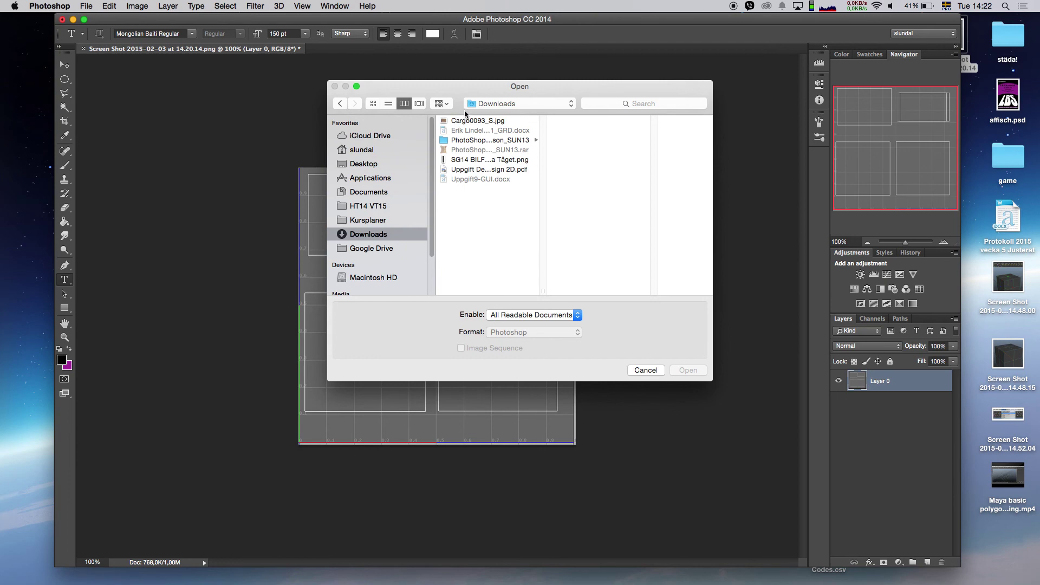
pyautogui.doubleClick(469, 122)
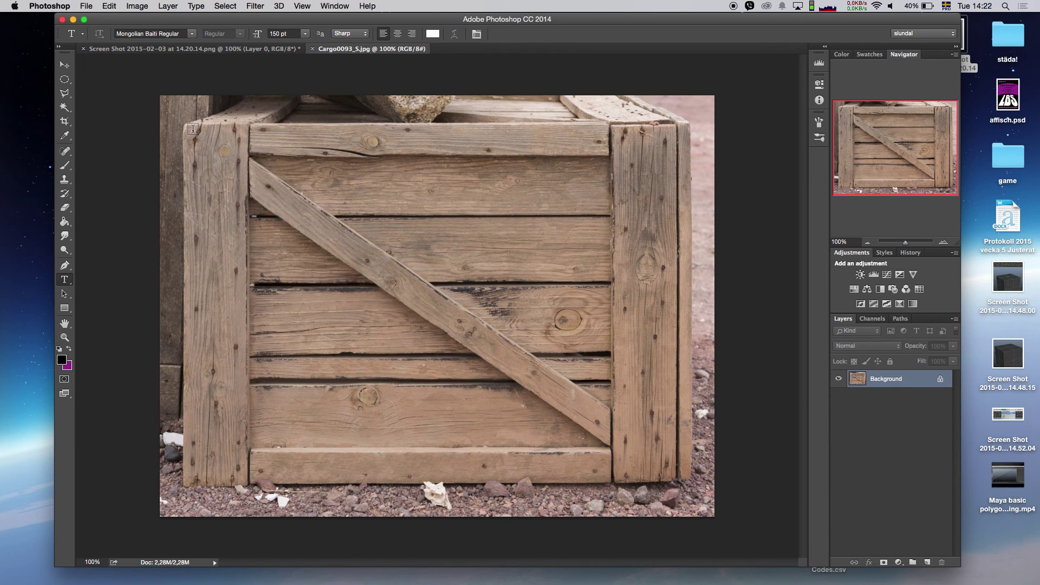
# Step: Replace the elliptical selection with a rectangular marquee around the crate's front panel, then return to the screenshot
pyautogui.press('m')
pyautogui.moveTo(185, 125); pyautogui.dragTo(658, 479)
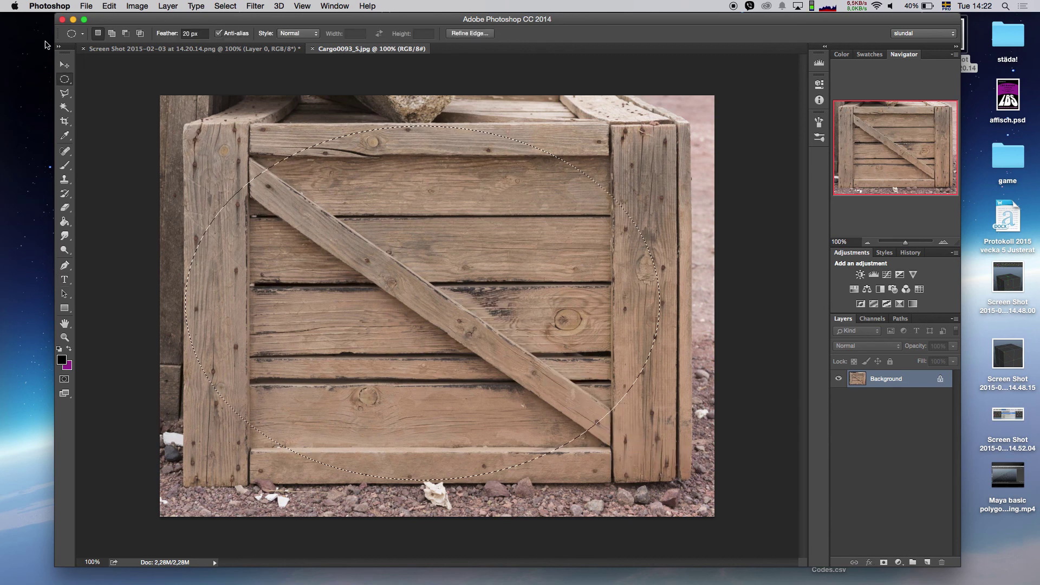
pyautogui.click(81, 35)
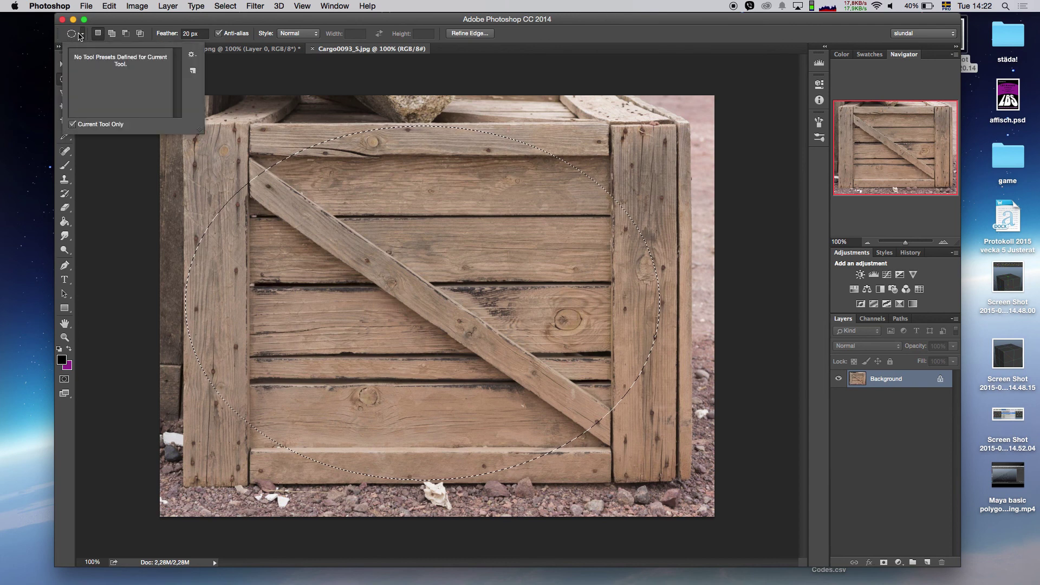
pyautogui.click(81, 35)
pyautogui.moveTo(65, 81); pyautogui.dragTo(103, 77)
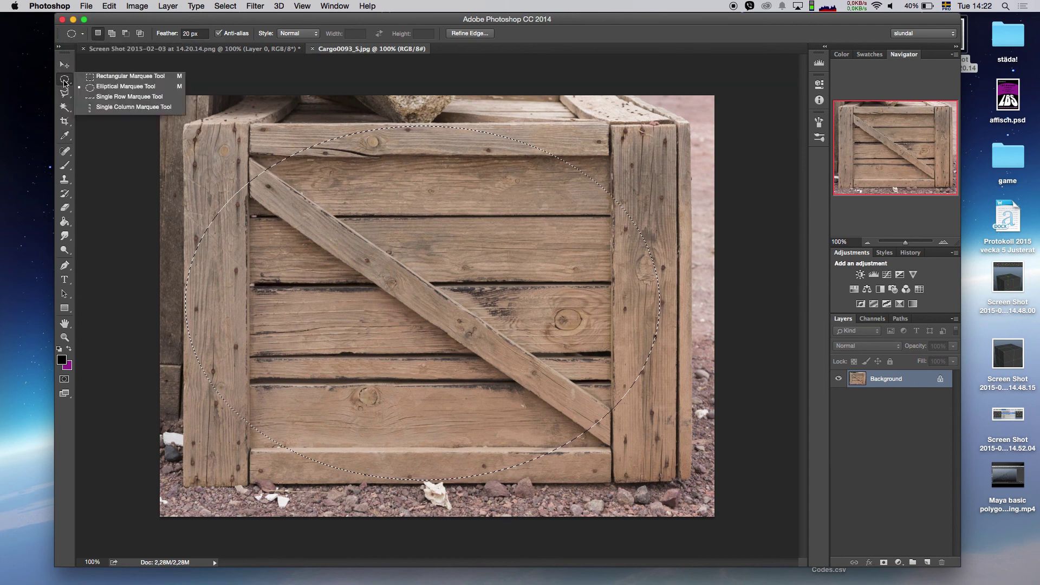
pyautogui.click(103, 78)
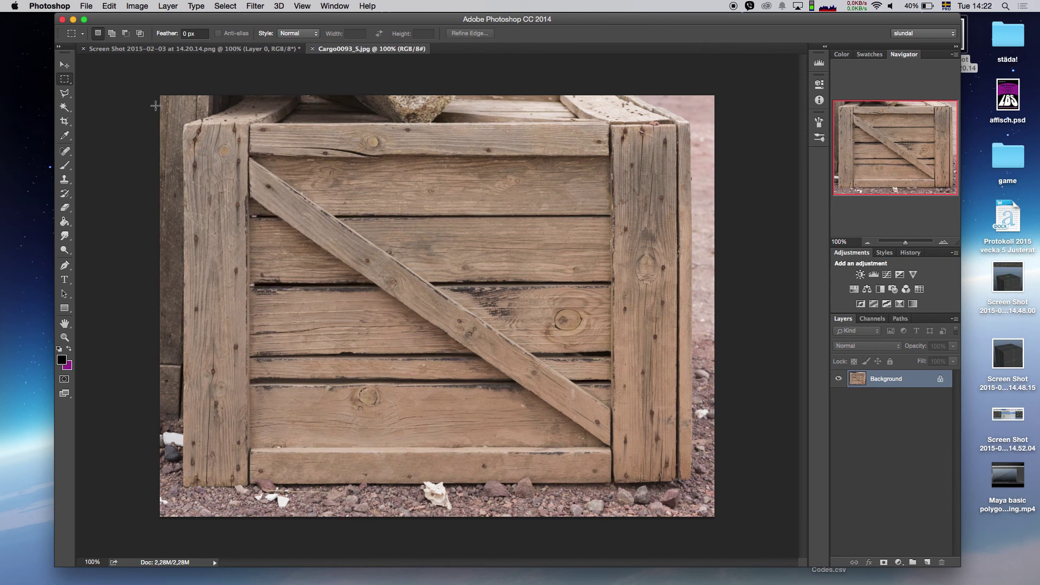
pyautogui.moveTo(186, 127)
pyautogui.mouseDown()
pyautogui.moveTo(669, 461)
pyautogui.moveTo(676, 479)
pyautogui.mouseUp()
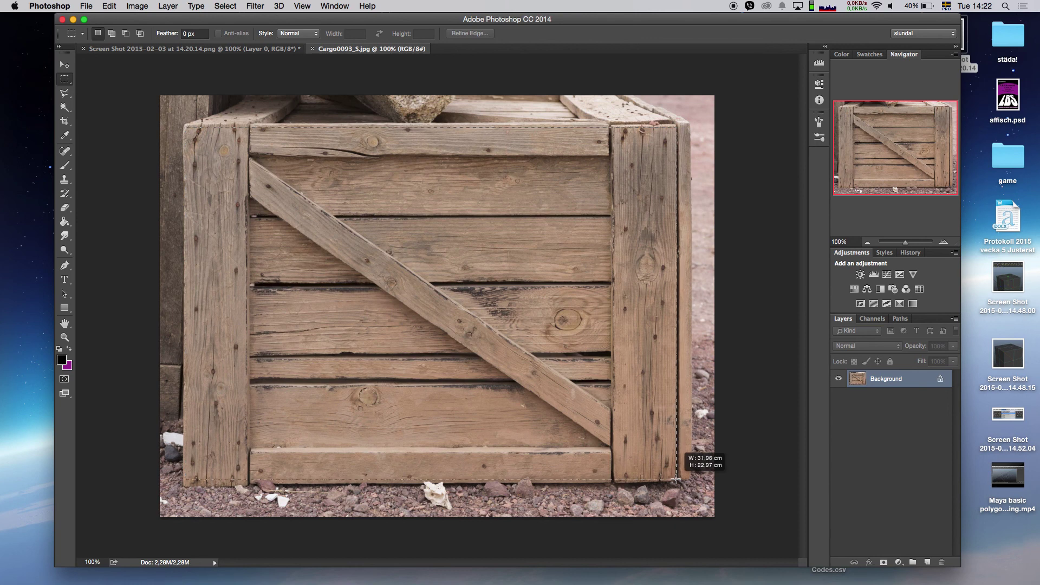
pyautogui.moveTo(676, 479); pyautogui.dragTo(676, 479)
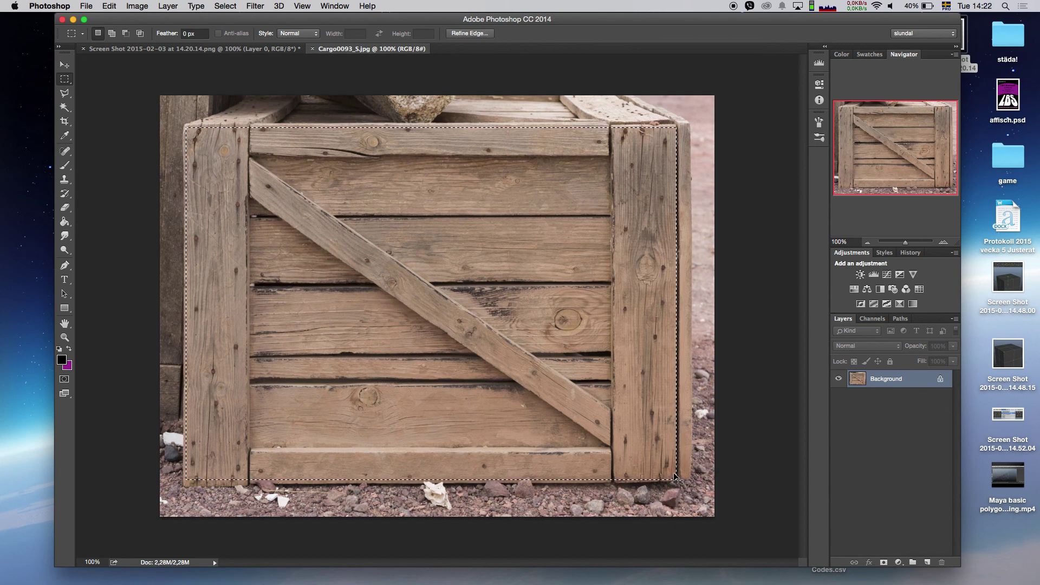
pyautogui.click(278, 50)
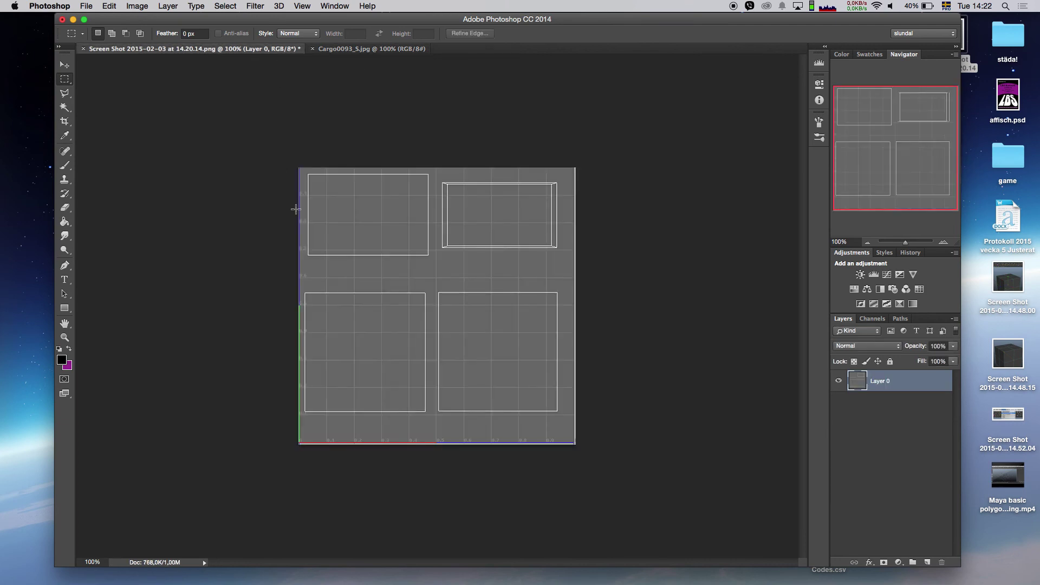
# Step: Paste the crate front as Layer 1, scale it into the top-left UV box, and duplicate it
pyautogui.press('super+v')
pyautogui.press('super+t')
pyautogui.moveTo(297, 168)
pyautogui.mouseDown()
pyautogui.moveTo(650, 421)
pyautogui.moveTo(344, 194)
pyautogui.mouseUp()
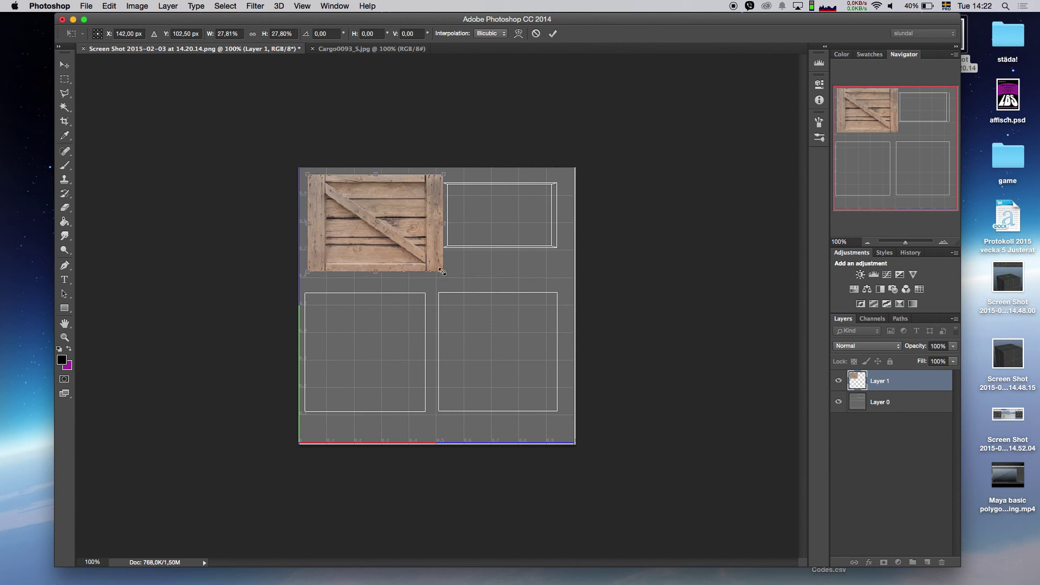
pyautogui.moveTo(443, 272); pyautogui.dragTo(421, 253)
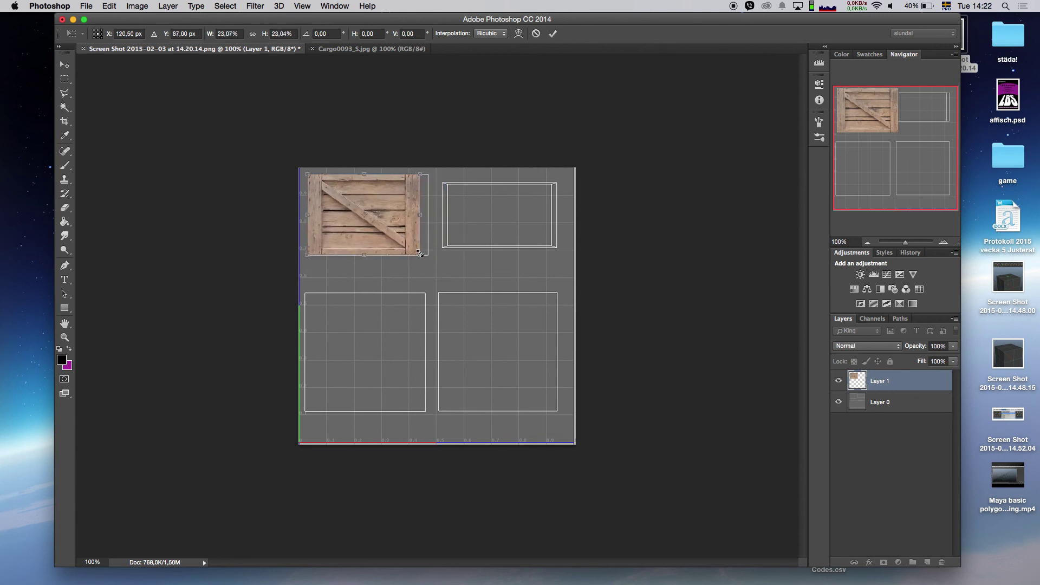
pyautogui.moveTo(421, 216); pyautogui.dragTo(429, 216)
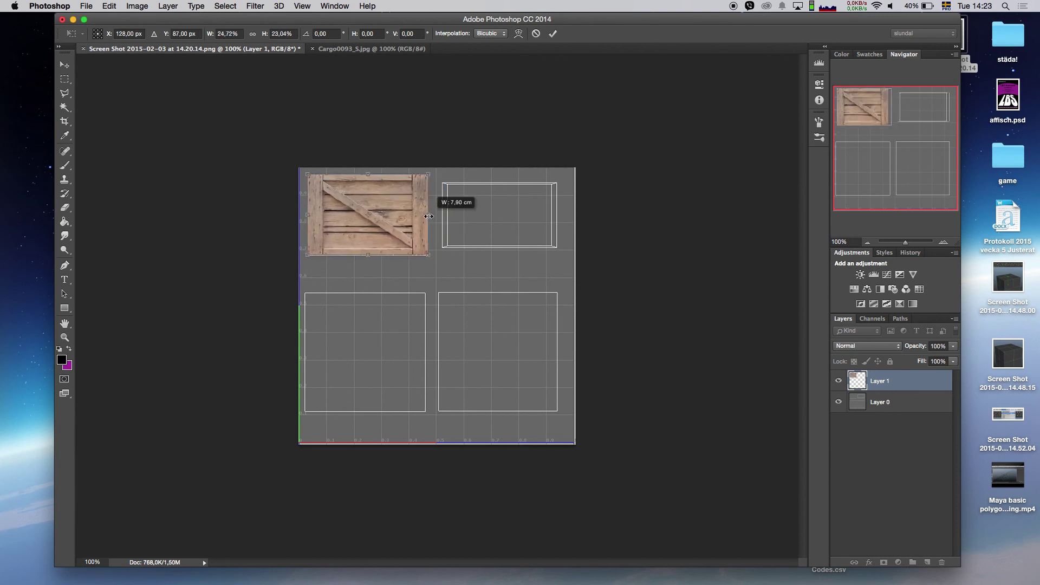
pyautogui.press('Return')
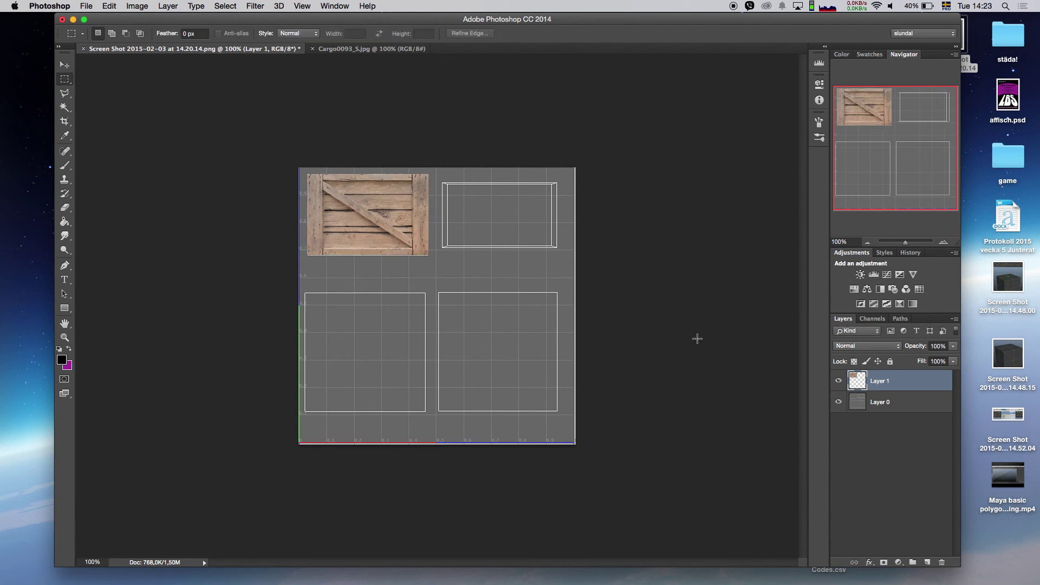
pyautogui.moveTo(922, 391); pyautogui.dragTo(924, 562)
# Step: Move the crate copy into the lower-left UV box and stretch it to fill it
pyautogui.press('v')
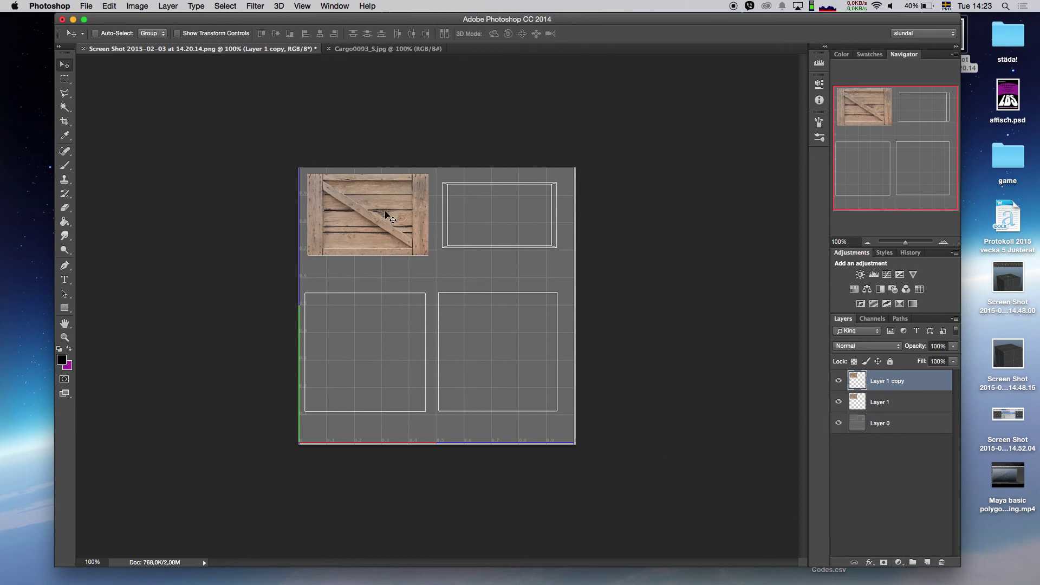
pyautogui.moveTo(385, 207); pyautogui.dragTo(394, 351)
pyautogui.hotkey('ctrl', 't')
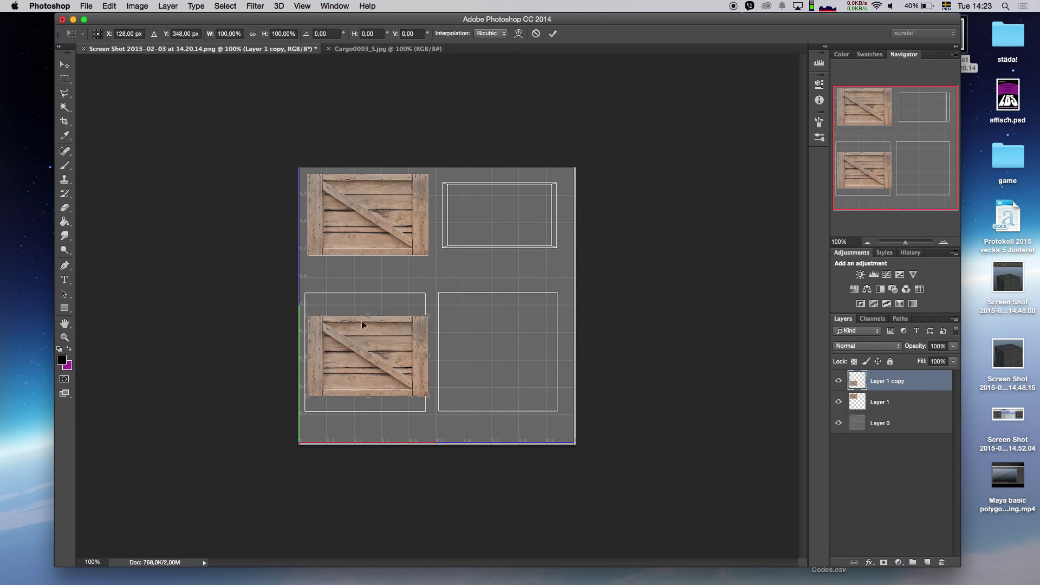
pyautogui.moveTo(365, 310); pyautogui.dragTo(366, 292)
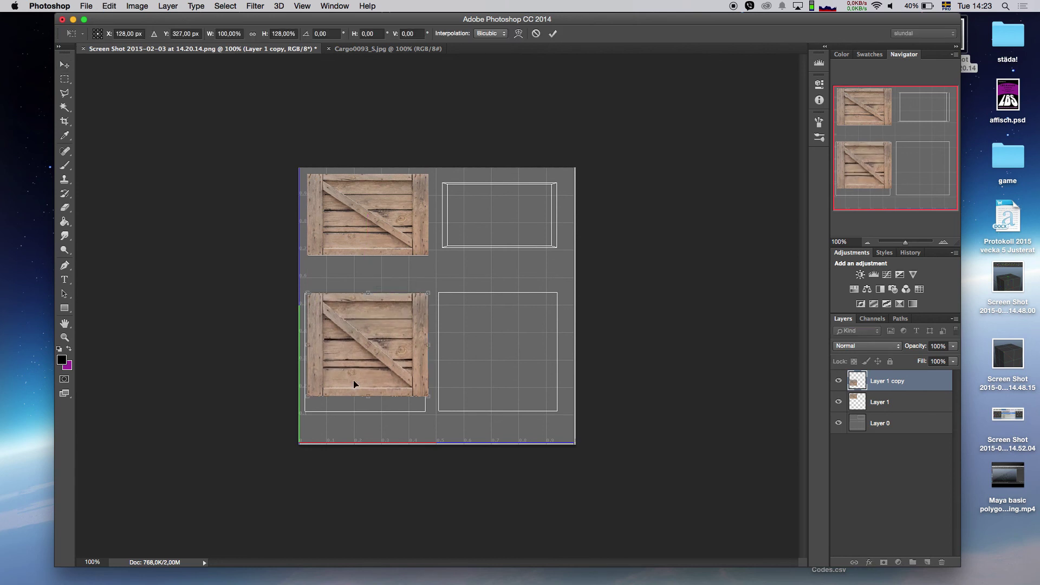
pyautogui.moveTo(366, 391); pyautogui.dragTo(367, 410)
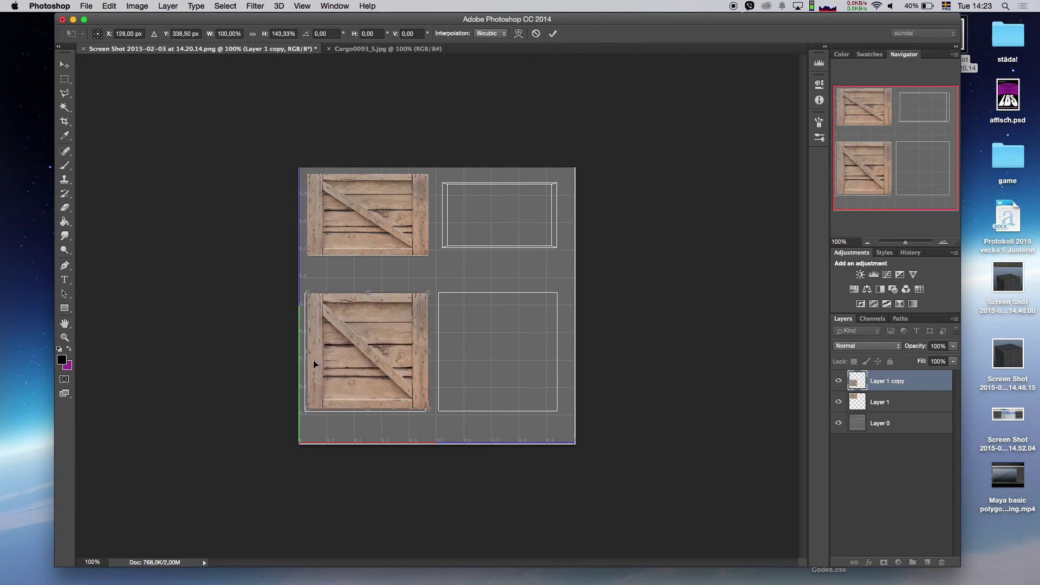
pyautogui.moveTo(310, 351); pyautogui.dragTo(303, 351)
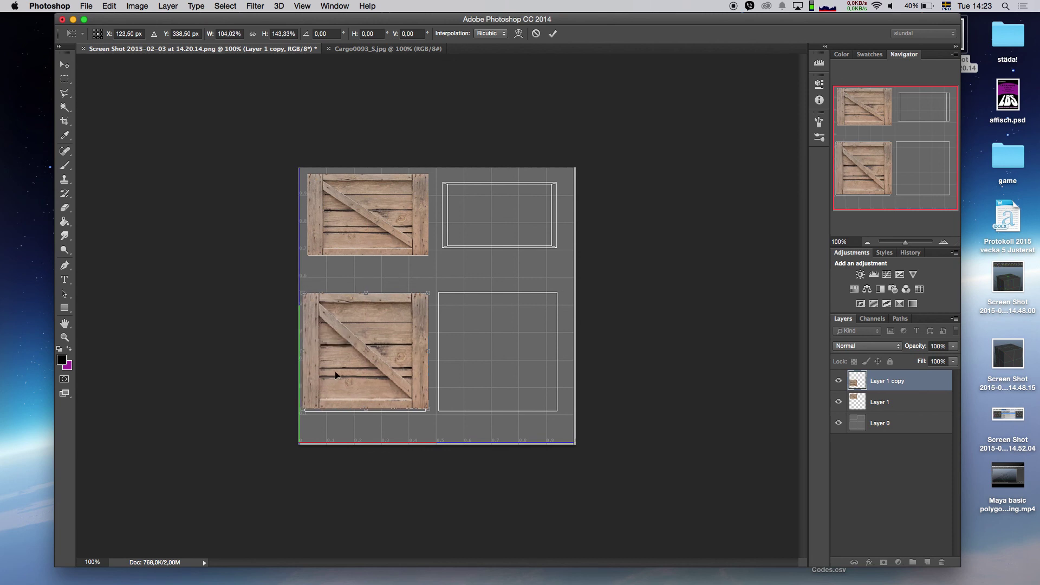
pyautogui.moveTo(366, 405); pyautogui.dragTo(366, 411)
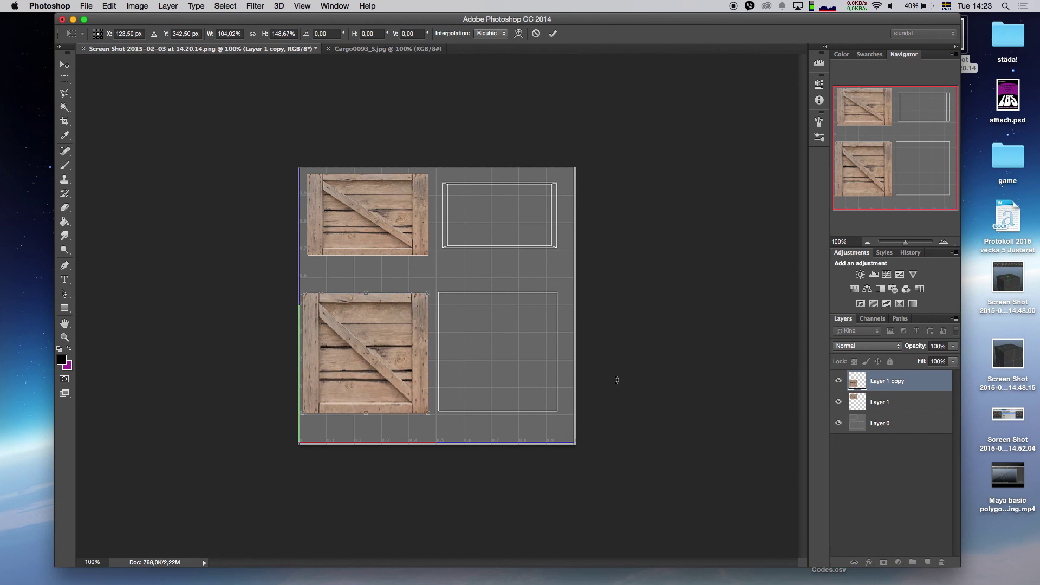
pyautogui.press('Return')
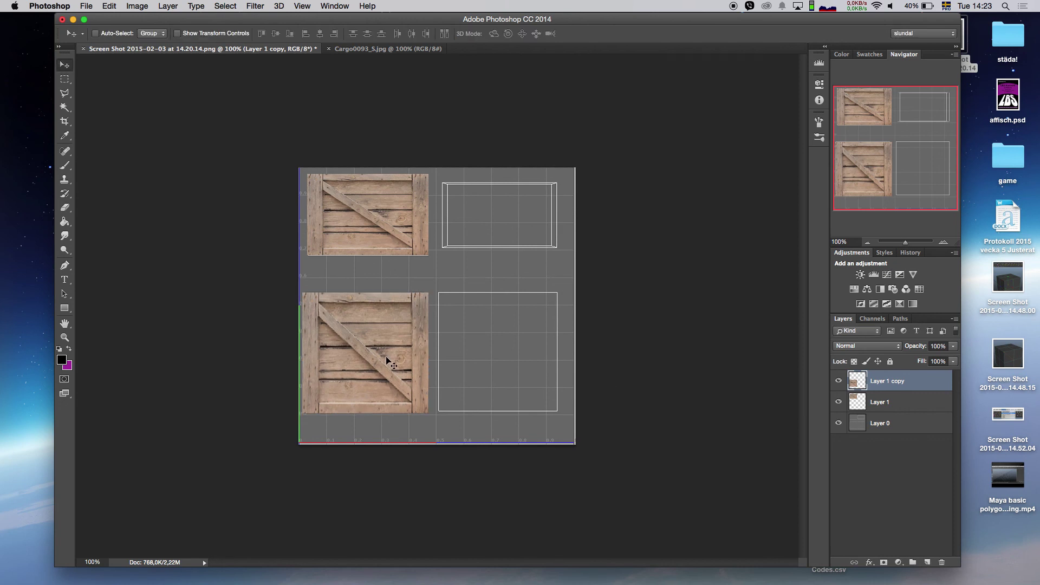
pyautogui.moveTo(378, 345); pyautogui.dragTo(374, 348)
# Step: Duplicate crate copies into the lower-right and top-right boxes, and move Layer 0 above them
pyautogui.moveTo(891, 385); pyautogui.dragTo(928, 563)
pyautogui.moveTo(377, 340); pyautogui.dragTo(507, 347)
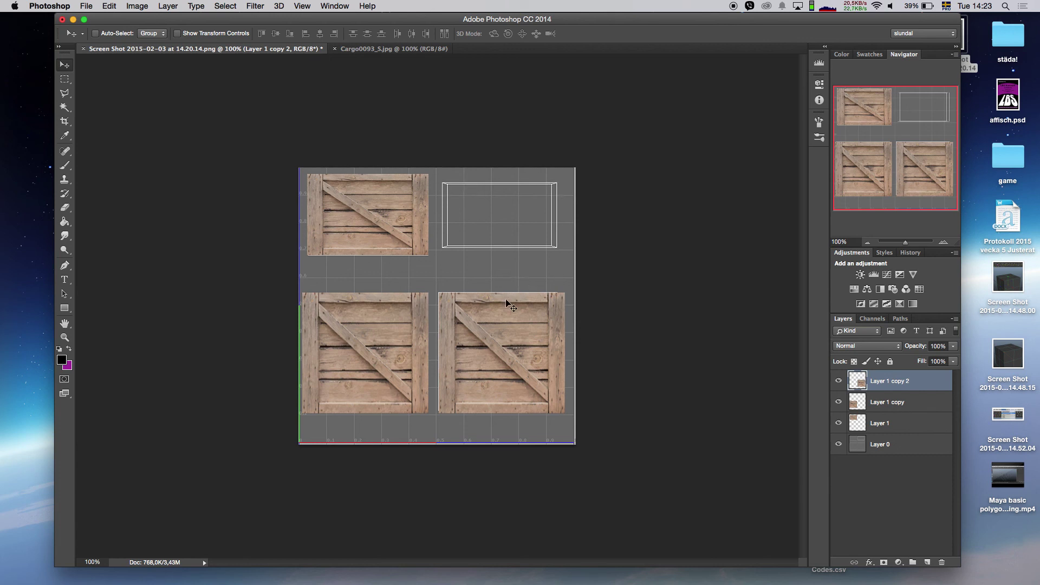
pyautogui.moveTo(897, 382)
pyautogui.mouseDown()
pyautogui.moveTo(914, 542)
pyautogui.moveTo(927, 562)
pyautogui.mouseUp()
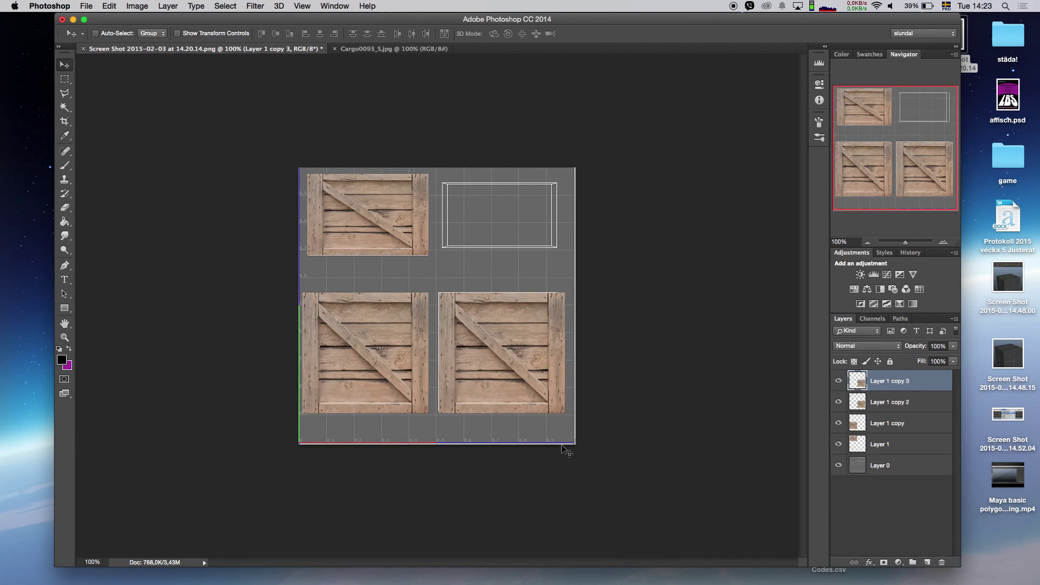
pyautogui.moveTo(511, 379)
pyautogui.mouseDown()
pyautogui.moveTo(511, 254)
pyautogui.moveTo(498, 225)
pyautogui.mouseUp()
pyautogui.press('z')
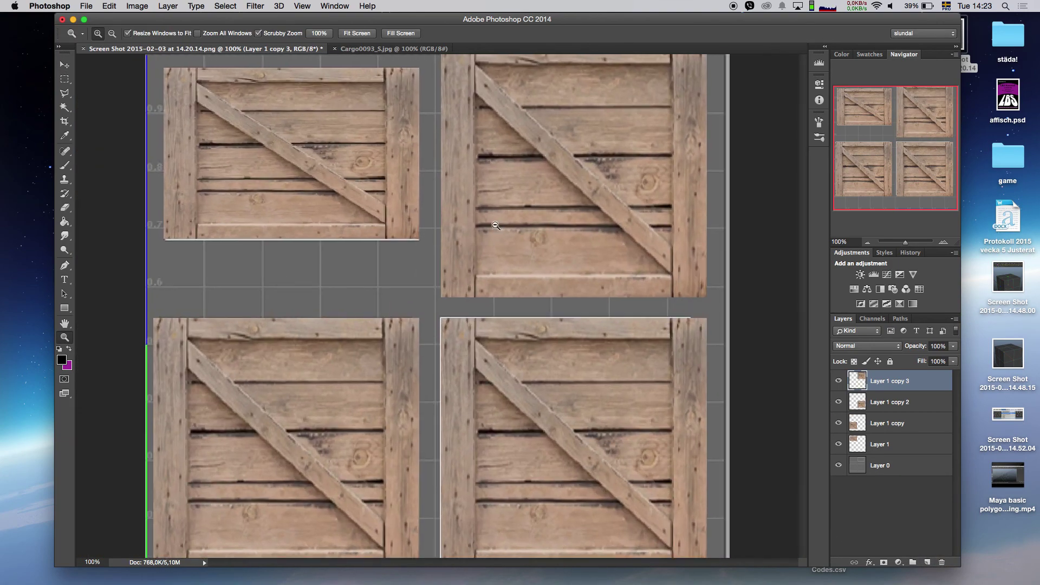
pyautogui.press('v')
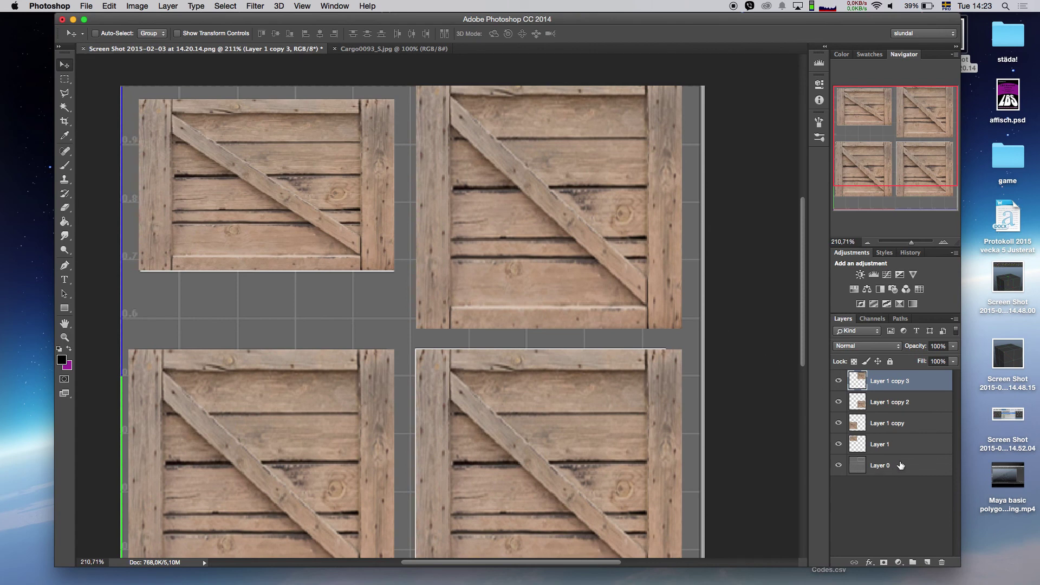
pyautogui.moveTo(896, 468); pyautogui.dragTo(924, 381)
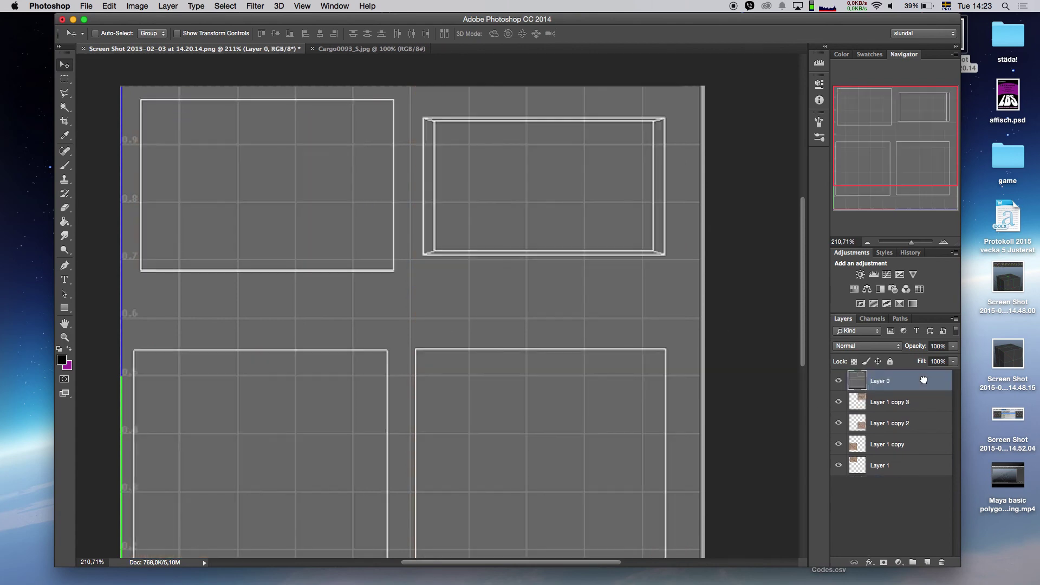
# Step: Set Layer 0's blend mode to Lighten so the crates show beneath the UV outlines
pyautogui.click(869, 347)
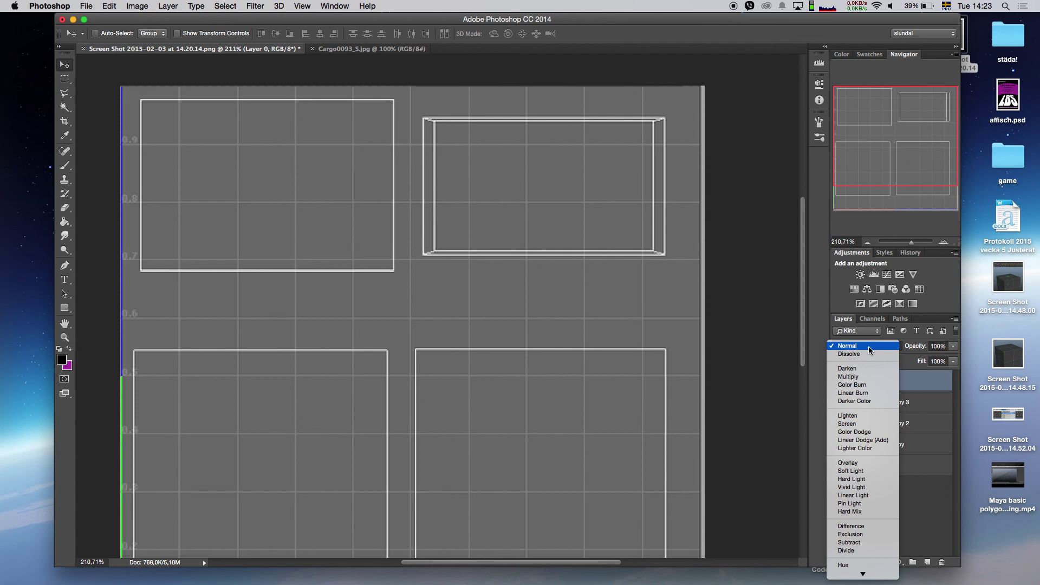
pyautogui.click(865, 416)
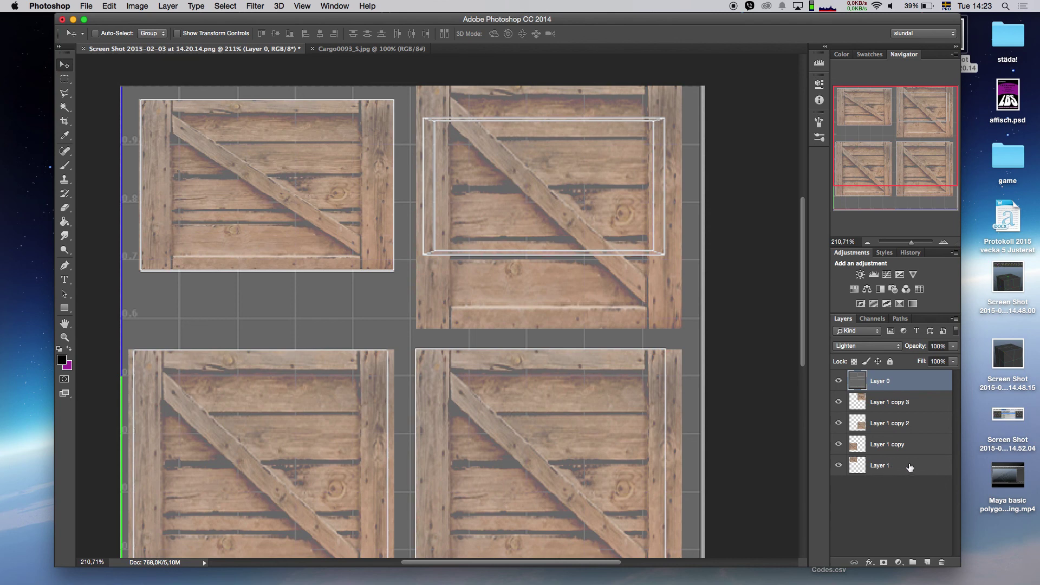
pyautogui.click(910, 410)
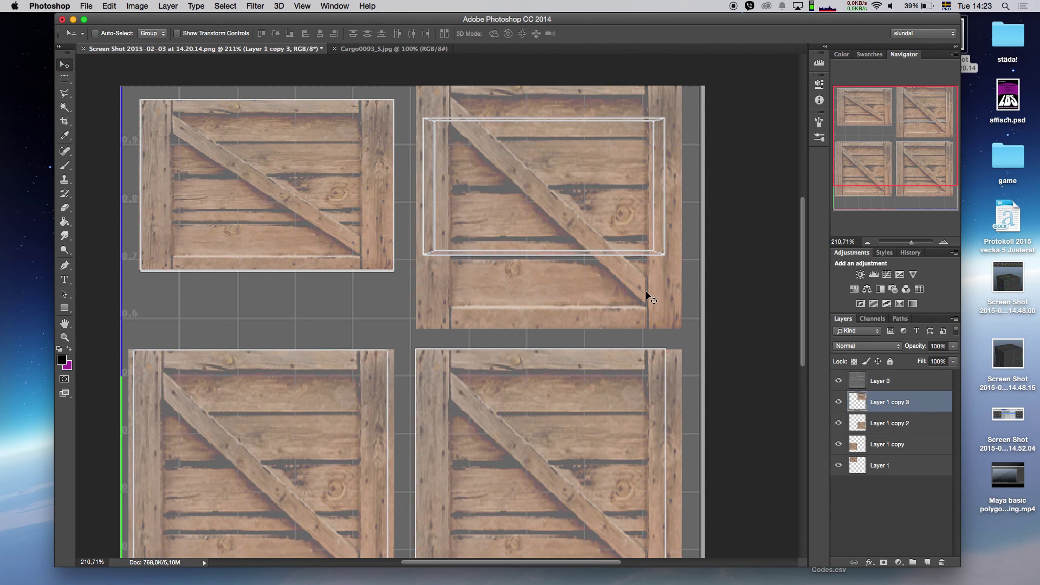
# Step: Free-transform the top-right crate copy to fit its shorter UV rectangle
pyautogui.hotkey('ctrl', 't')
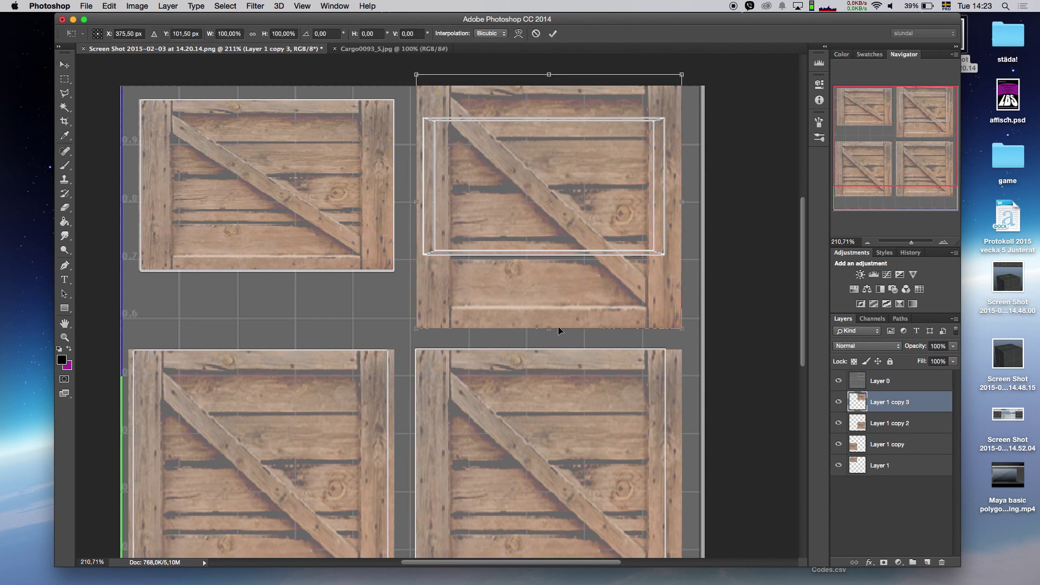
pyautogui.moveTo(549, 323); pyautogui.dragTo(549, 254)
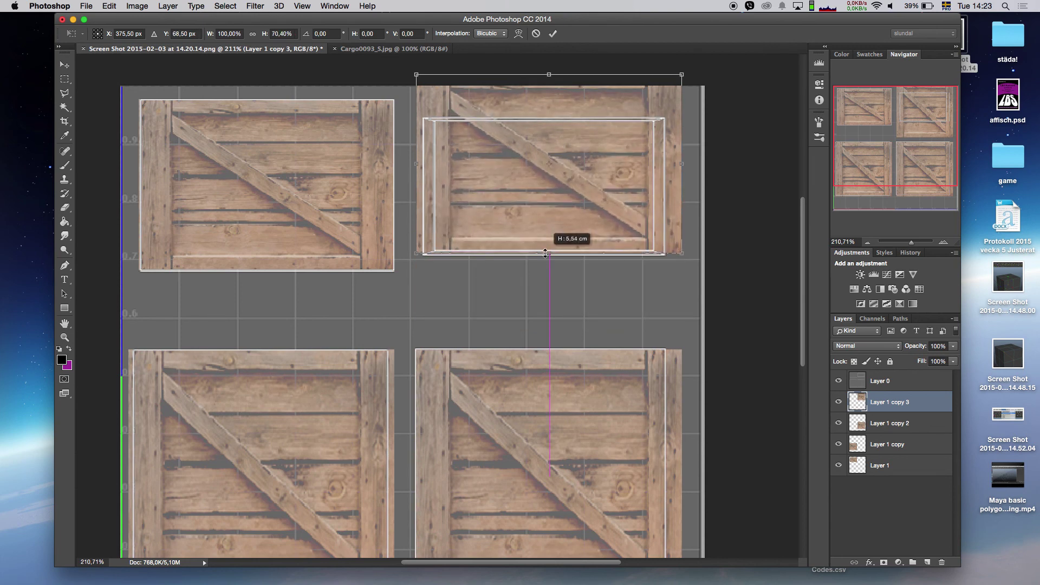
pyautogui.moveTo(549, 72); pyautogui.dragTo(550, 115)
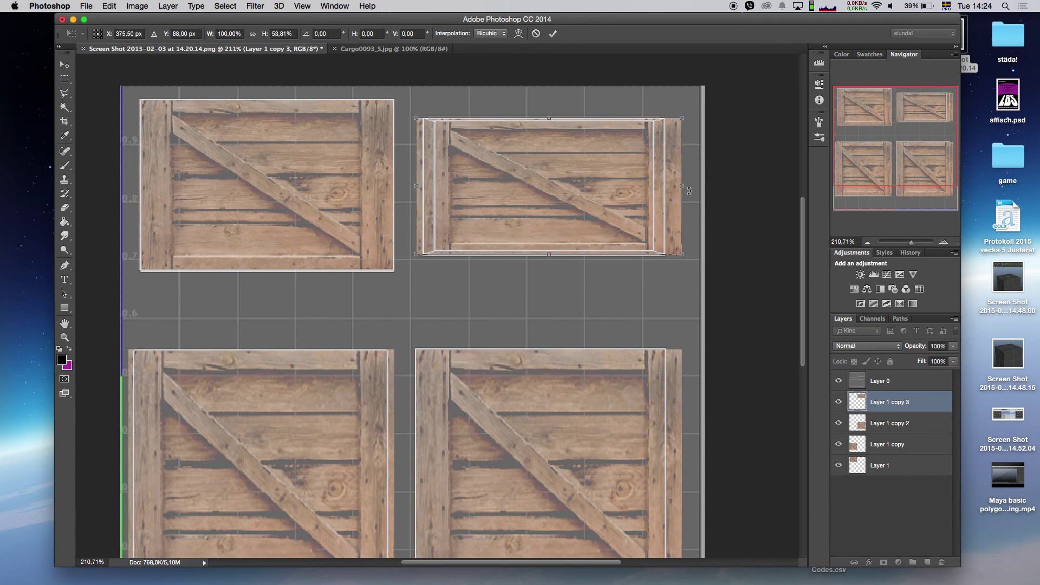
pyautogui.moveTo(684, 188); pyautogui.dragTo(666, 188)
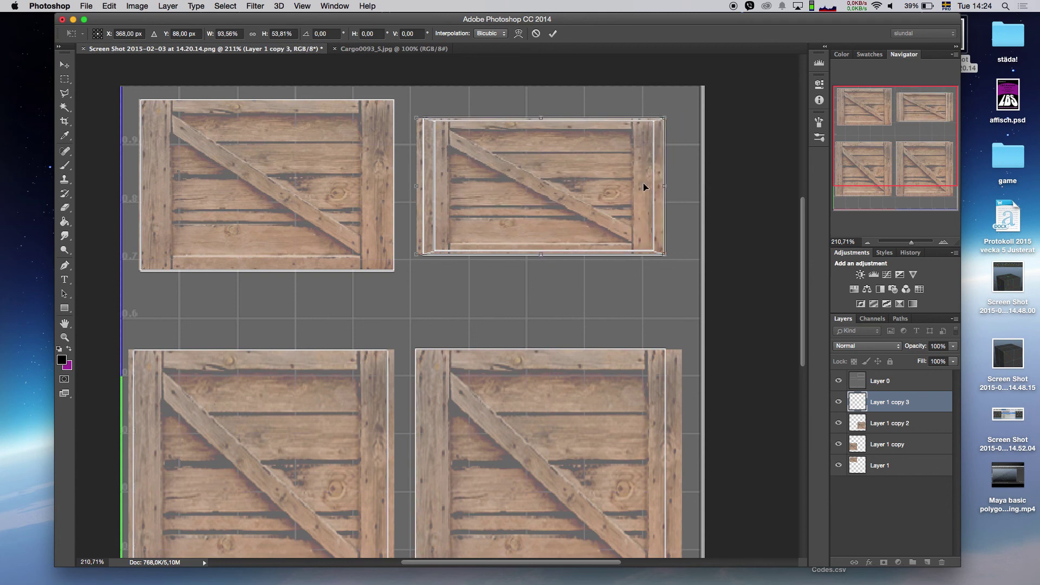
pyautogui.moveTo(416, 184); pyautogui.dragTo(425, 185)
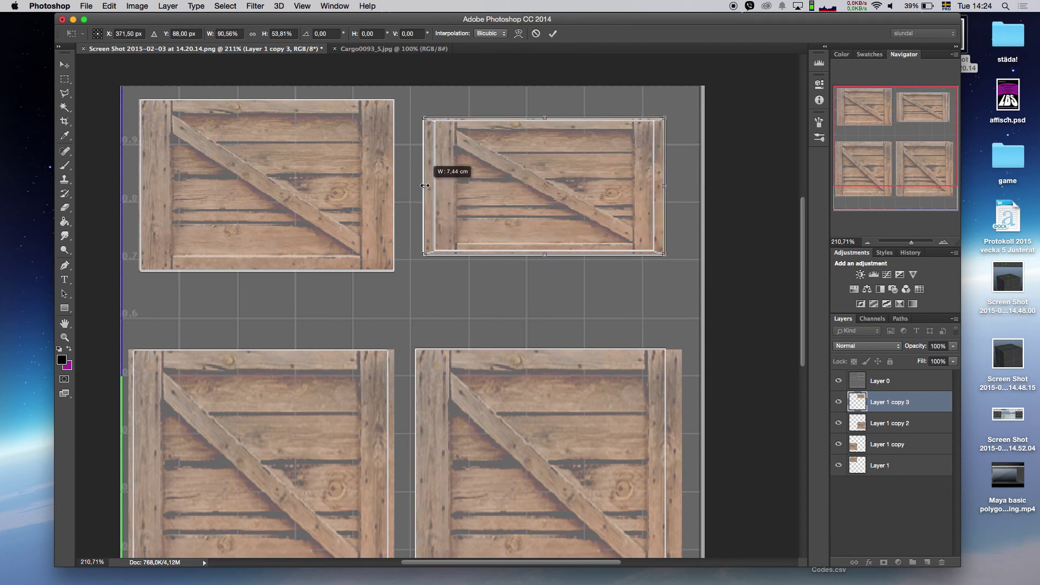
pyautogui.moveTo(425, 186); pyautogui.dragTo(425, 185)
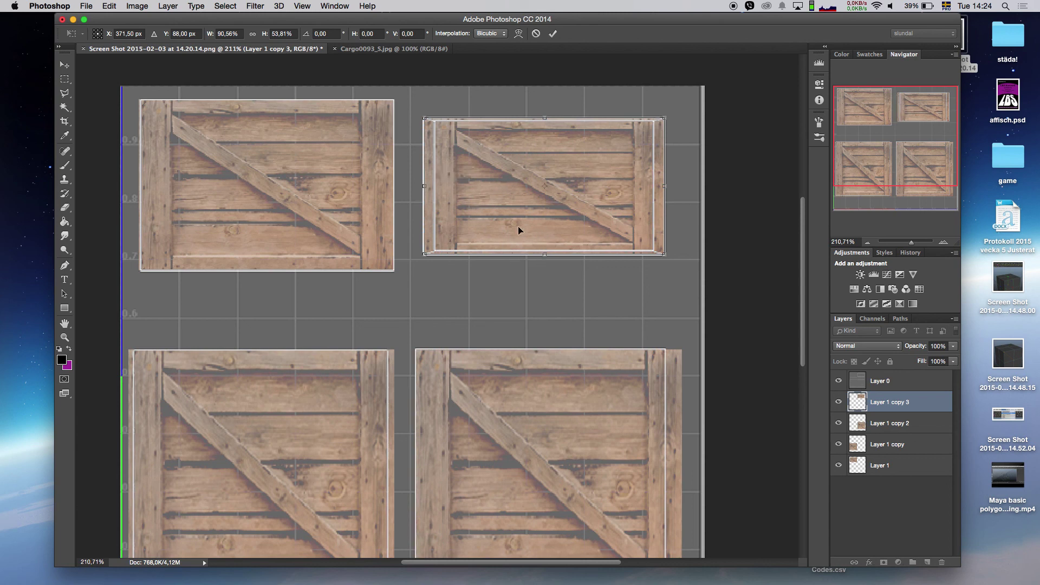
pyautogui.press('Return')
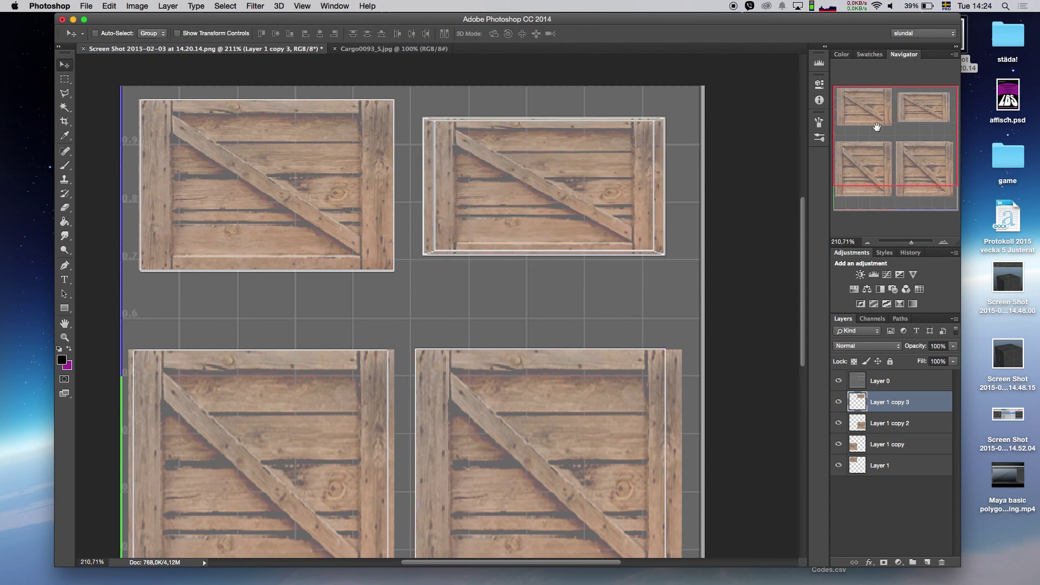
# Step: Add a new empty layer in the Layers panel
pyautogui.moveTo(877, 127); pyautogui.dragTo(878, 145)
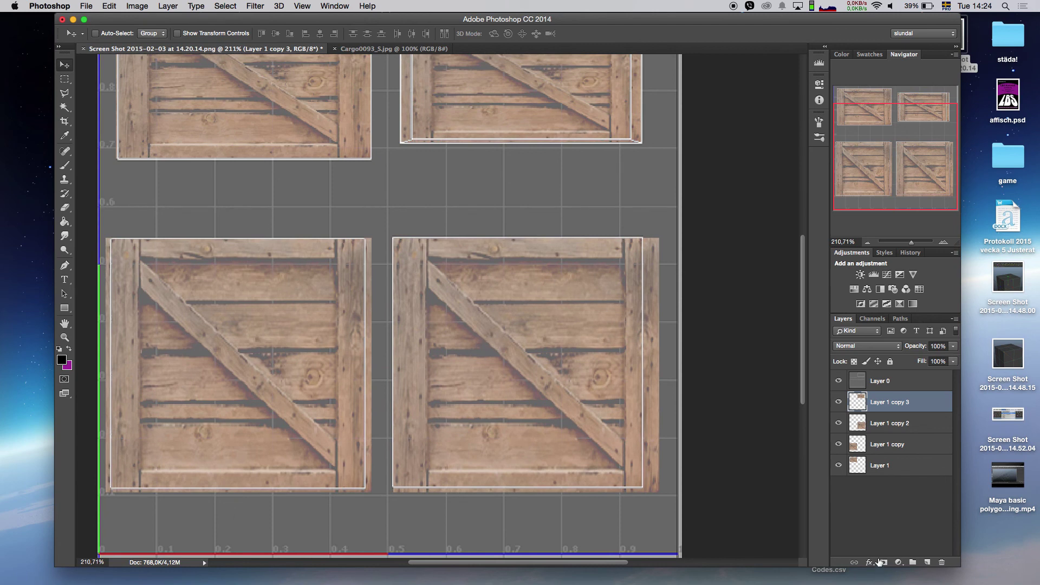
pyautogui.click(927, 562)
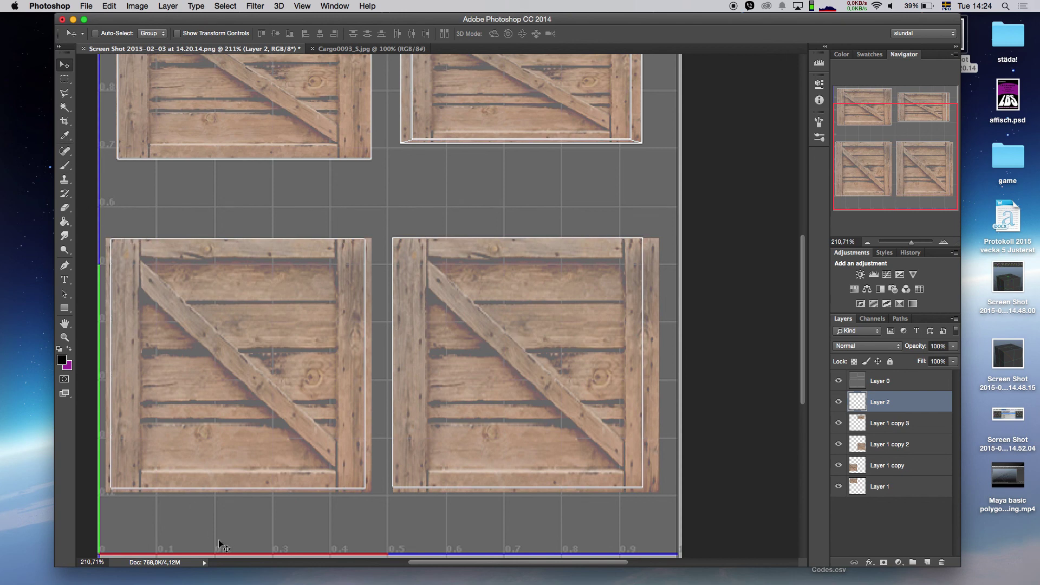
pyautogui.click(213, 563)
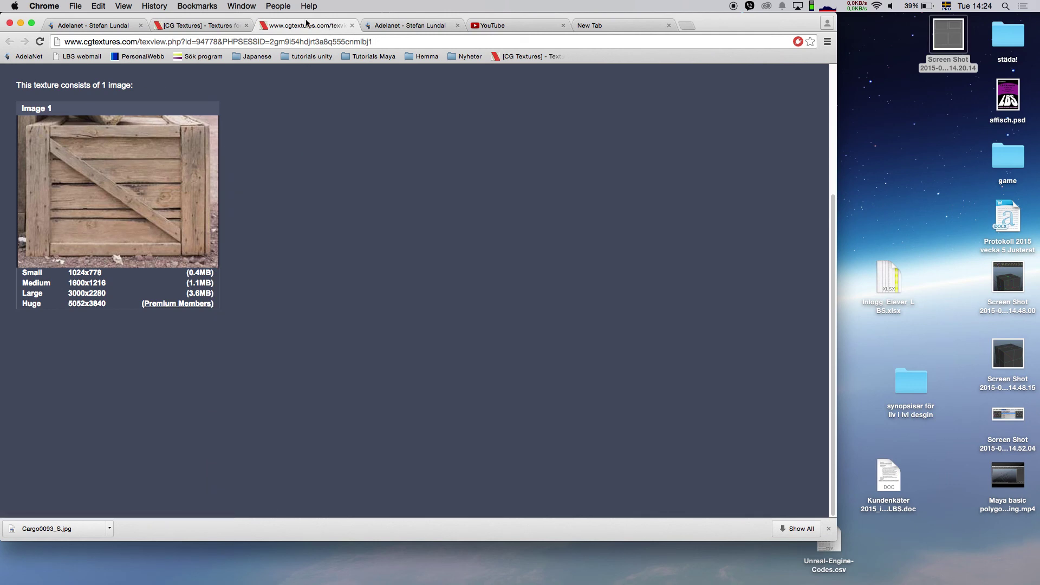
# Step: Search CGTextures for danger sign textures
pyautogui.press('super+w')
pyautogui.click(226, 27)
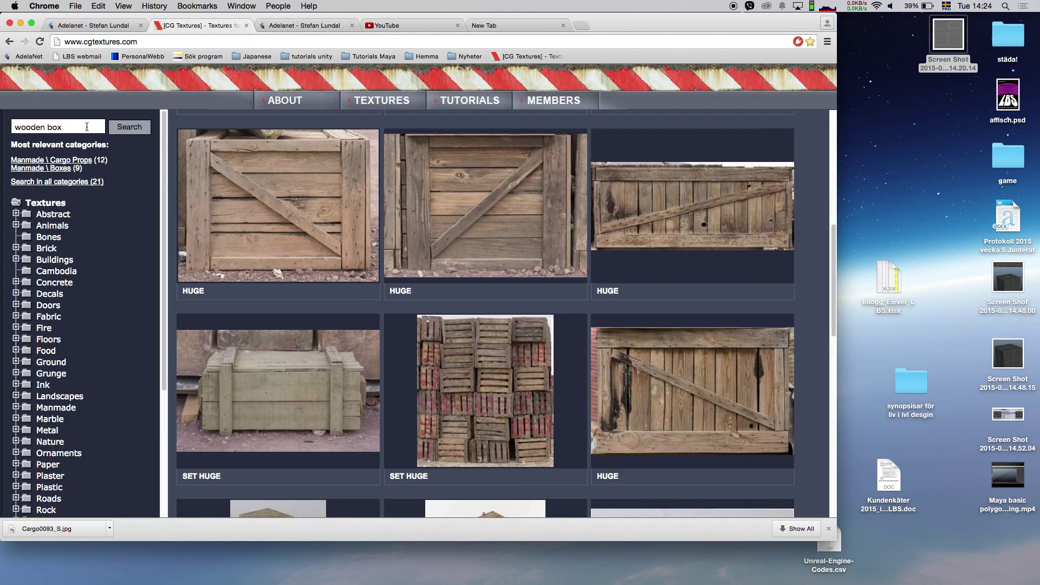
pyautogui.moveTo(87, 127); pyautogui.dragTo(2, 120)
pyautogui.write('danger sign')
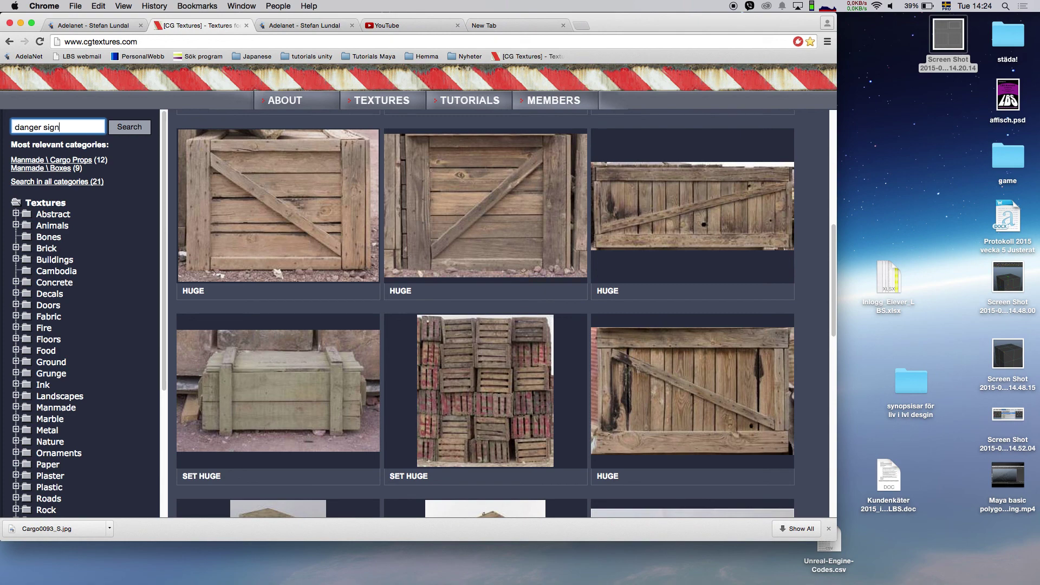
pyautogui.press('Return')
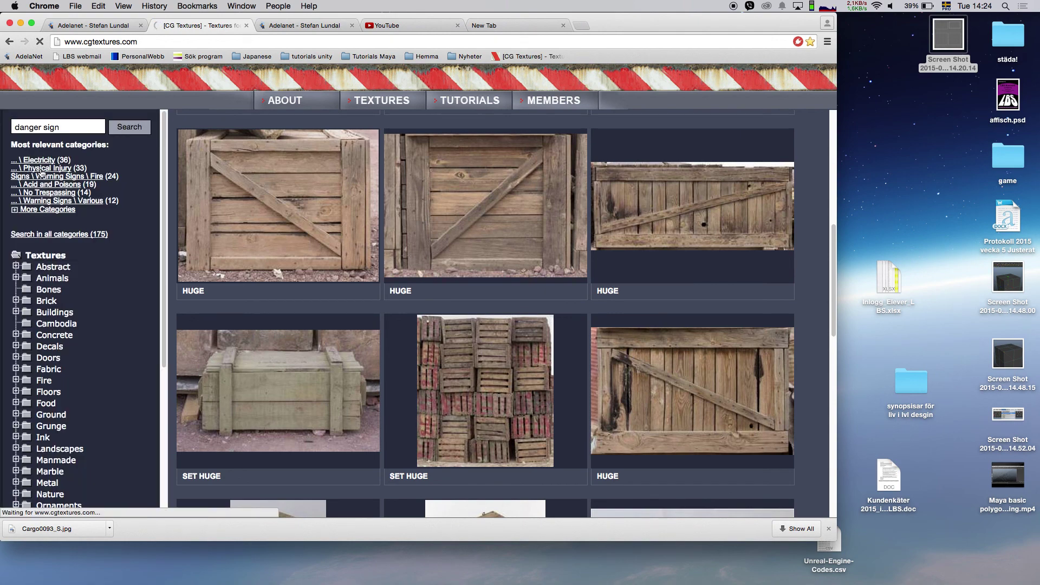
# Step: Download the small 800x809 SignsInjury0003 sign, then bring up Photoshop's Open dialog
pyautogui.scroll(-5, 295, 203)
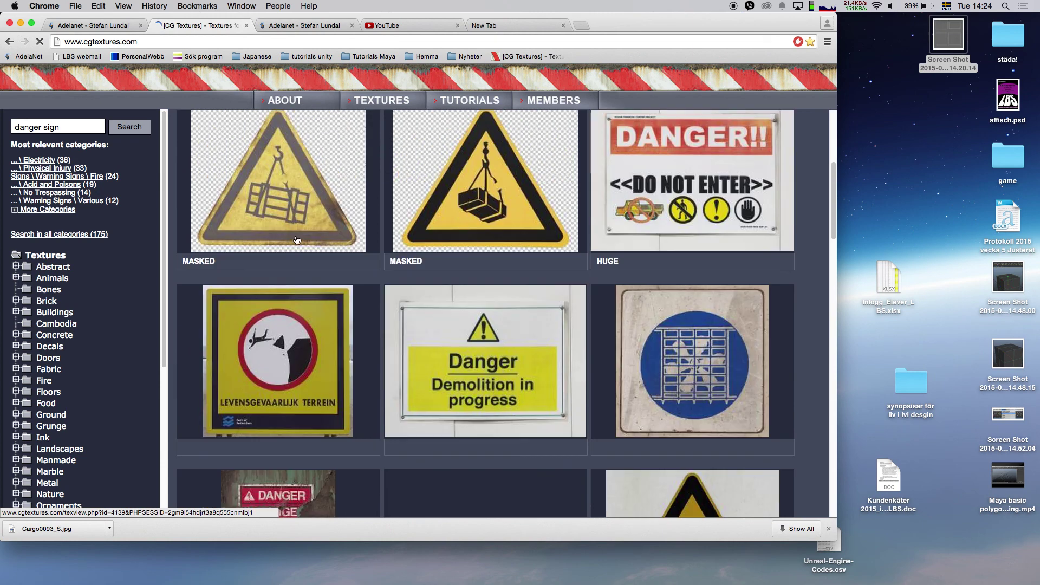
pyautogui.scroll(-7, 302, 239)
pyautogui.scroll(-3, 301, 238)
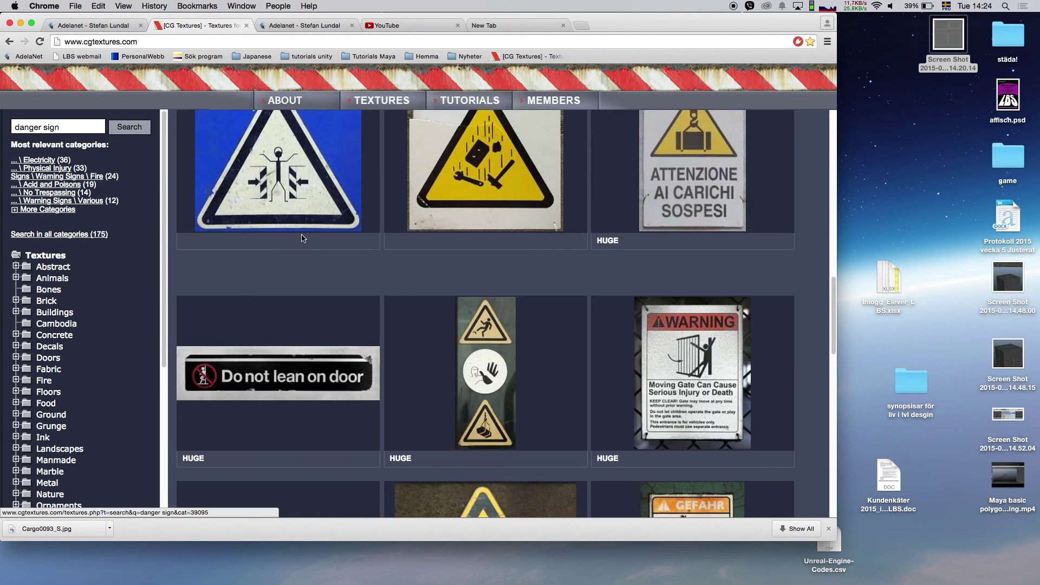
pyautogui.scroll(3, 301, 239)
pyautogui.scroll(-1, 302, 238)
pyautogui.scroll(-2, 301, 238)
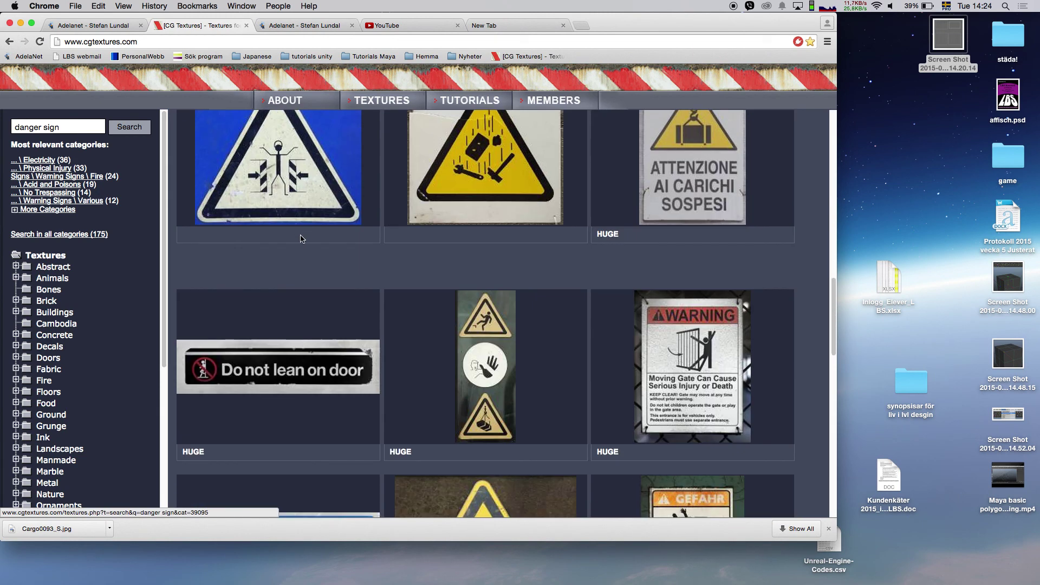
pyautogui.scroll(-4, 302, 238)
pyautogui.scroll(-3, 301, 239)
pyautogui.scroll(-1, 301, 239)
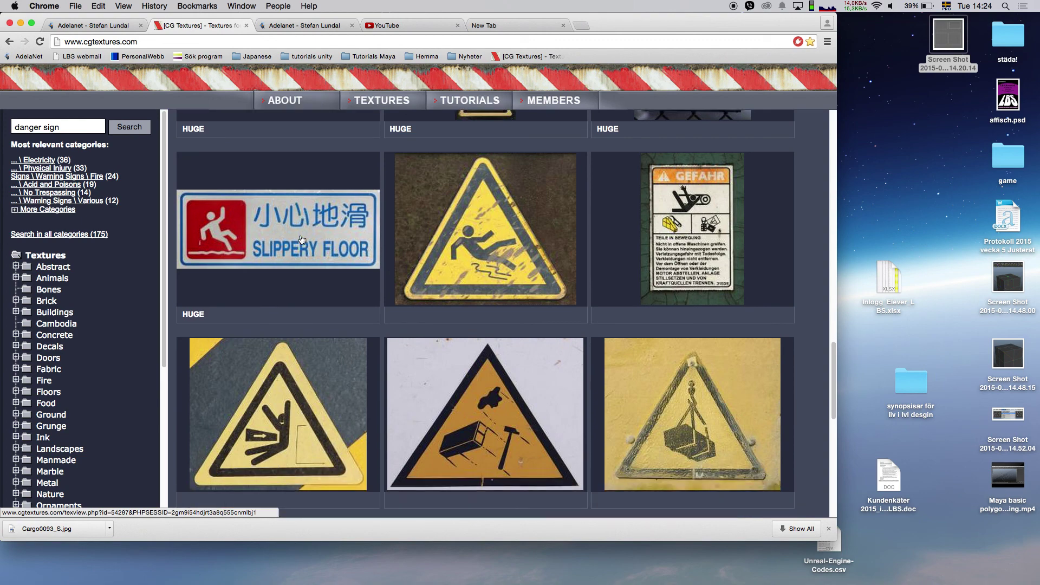
pyautogui.scroll(-2, 302, 239)
pyautogui.scroll(-5, 301, 239)
pyautogui.scroll(-3, 302, 239)
pyautogui.scroll(-6, 302, 239)
pyautogui.scroll(3, 302, 239)
pyautogui.scroll(1, 302, 239)
pyautogui.scroll(2, 302, 239)
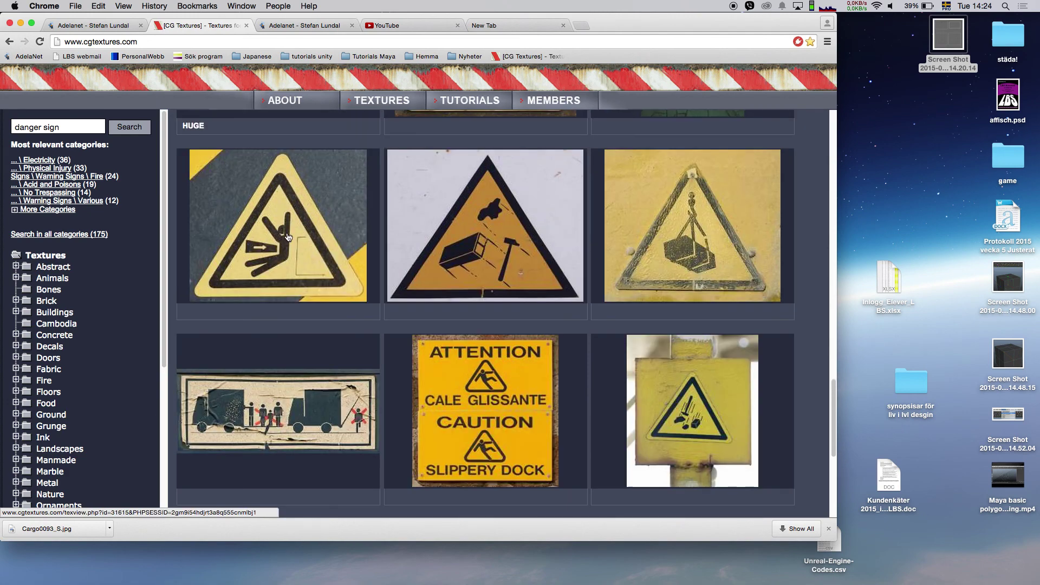
pyautogui.scroll(4, 287, 237)
pyautogui.scroll(4, 288, 237)
pyautogui.scroll(5, 290, 241)
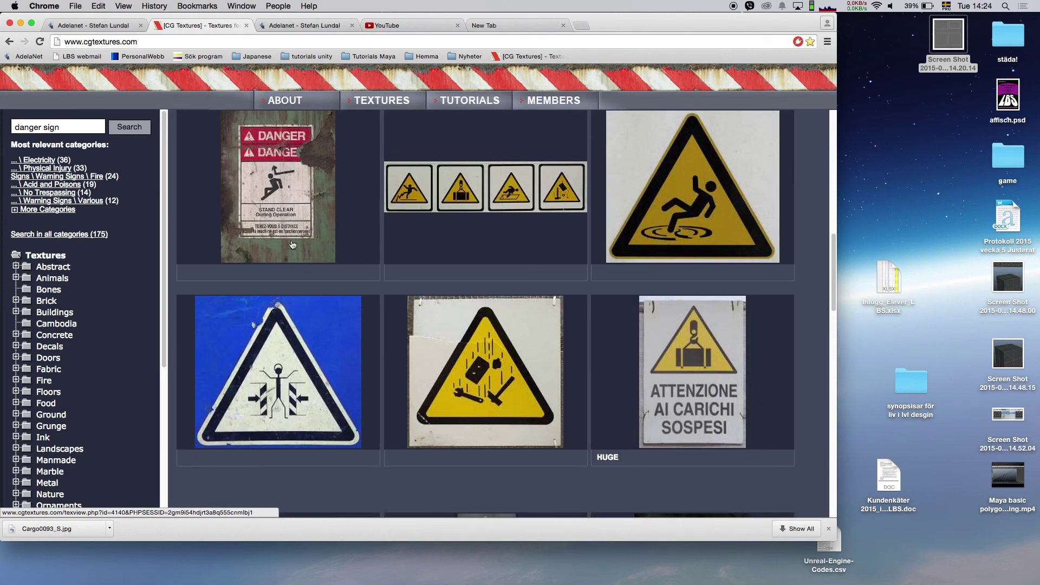
pyautogui.scroll(4, 293, 245)
pyautogui.scroll(1, 482, 245)
pyautogui.scroll(1, 482, 244)
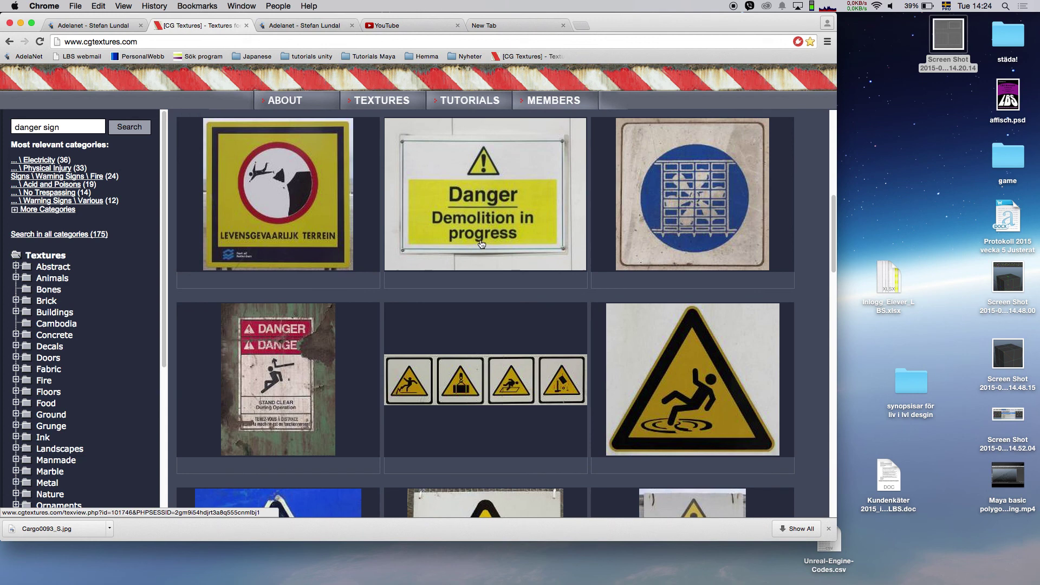
pyautogui.click(269, 200)
pyautogui.moveTo(117, 371)
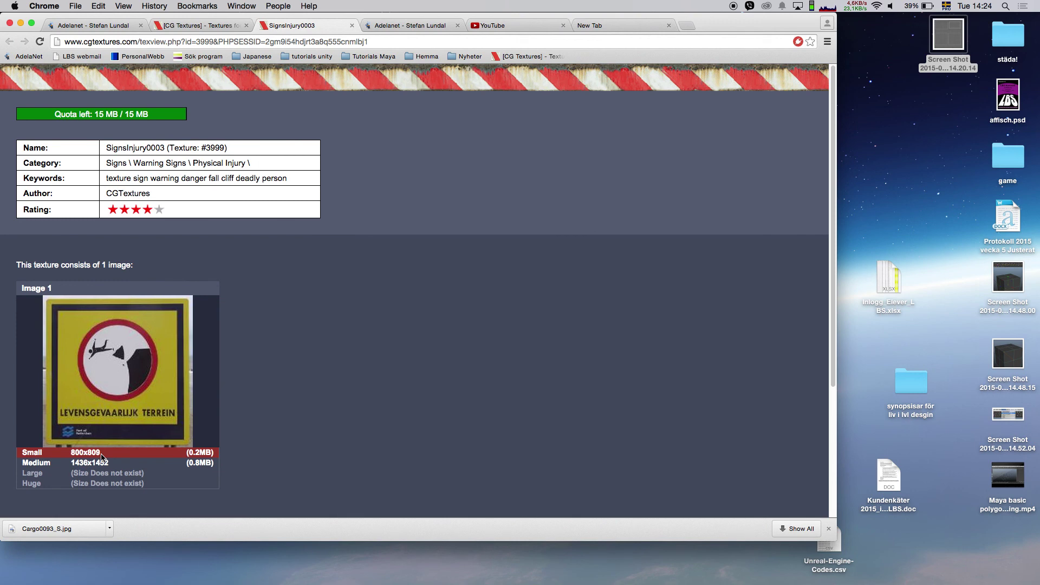
pyautogui.click(80, 452)
pyautogui.moveTo(268, 582)
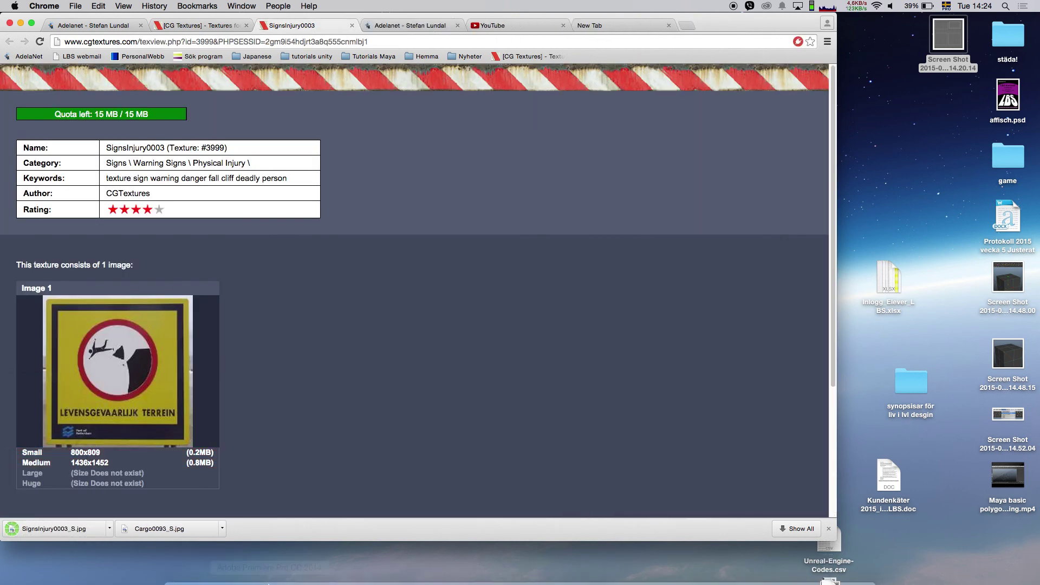
pyautogui.click(247, 558)
pyautogui.press('super+o')
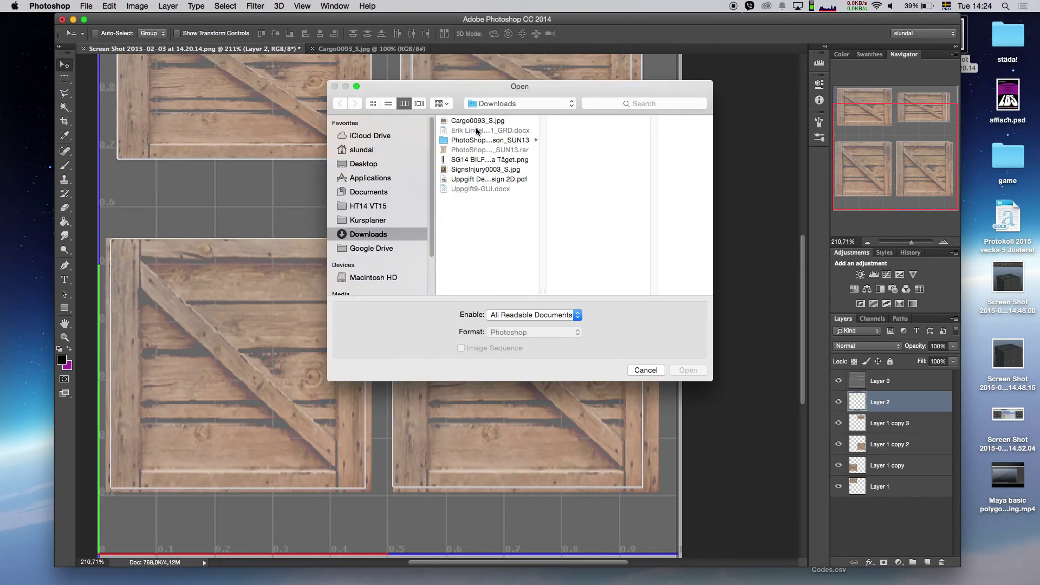
# Step: Open SignsInjury0003_S.jpg and marquee-select a rectangle around its red-ringed warning circle
pyautogui.click(488, 169)
pyautogui.click(674, 372)
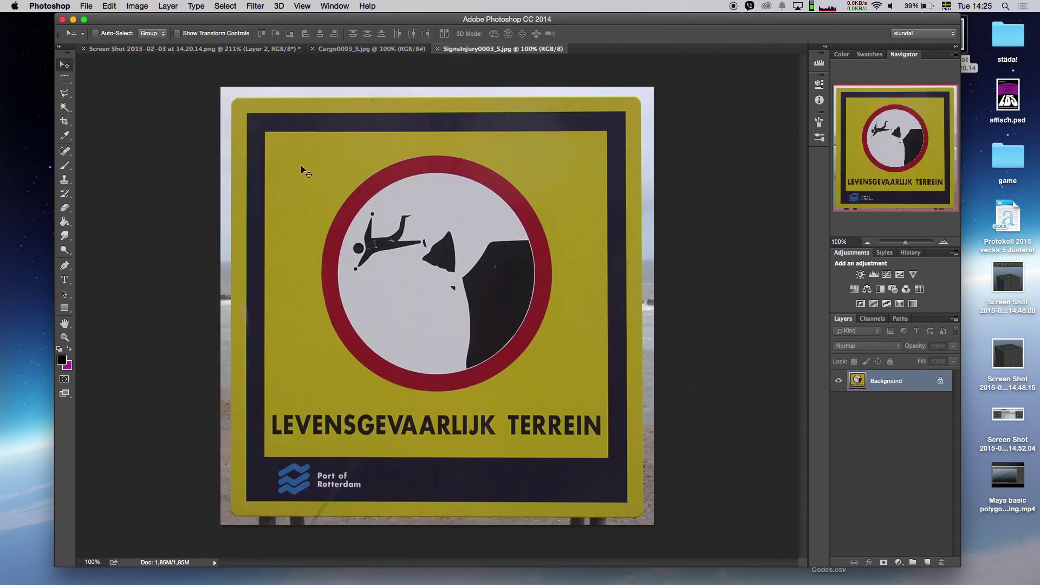
pyautogui.press('m')
pyautogui.moveTo(305, 153)
pyautogui.mouseDown()
pyautogui.moveTo(453, 324)
pyautogui.moveTo(579, 402)
pyautogui.mouseUp()
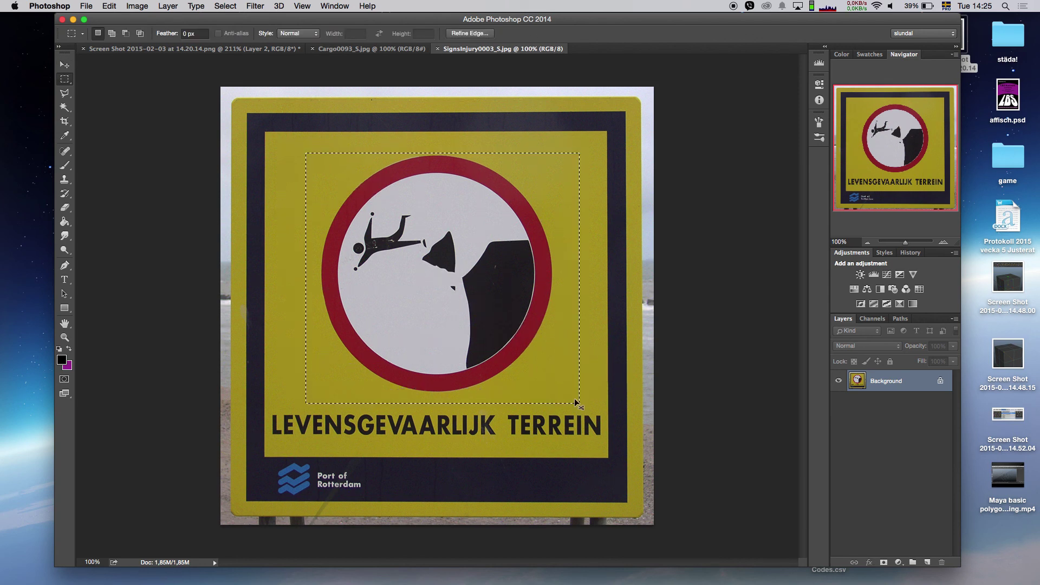
pyautogui.click(195, 49)
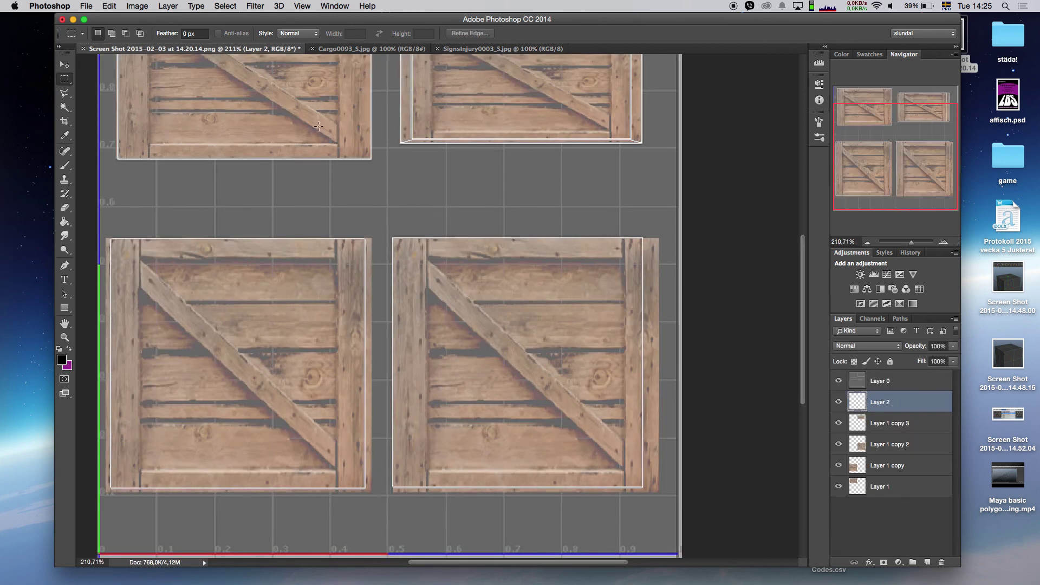
# Step: Paste the sign and scale it to about 25%, centred on the bottom-right crate panel
pyautogui.hotkey('ctrl', 'v')
pyautogui.hotkey('ctrl', 't')
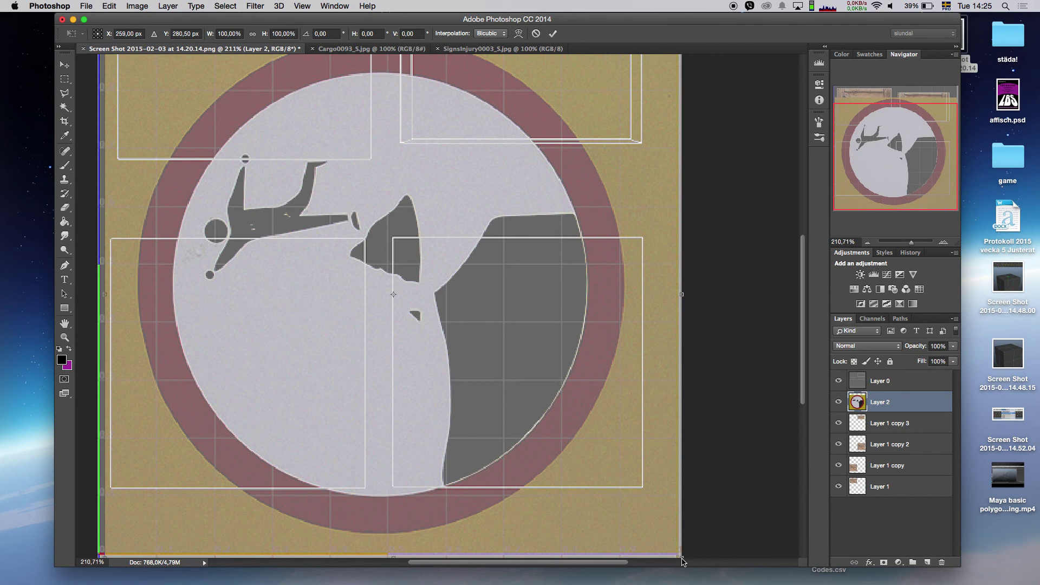
pyautogui.moveTo(681, 556); pyautogui.dragTo(285, 194)
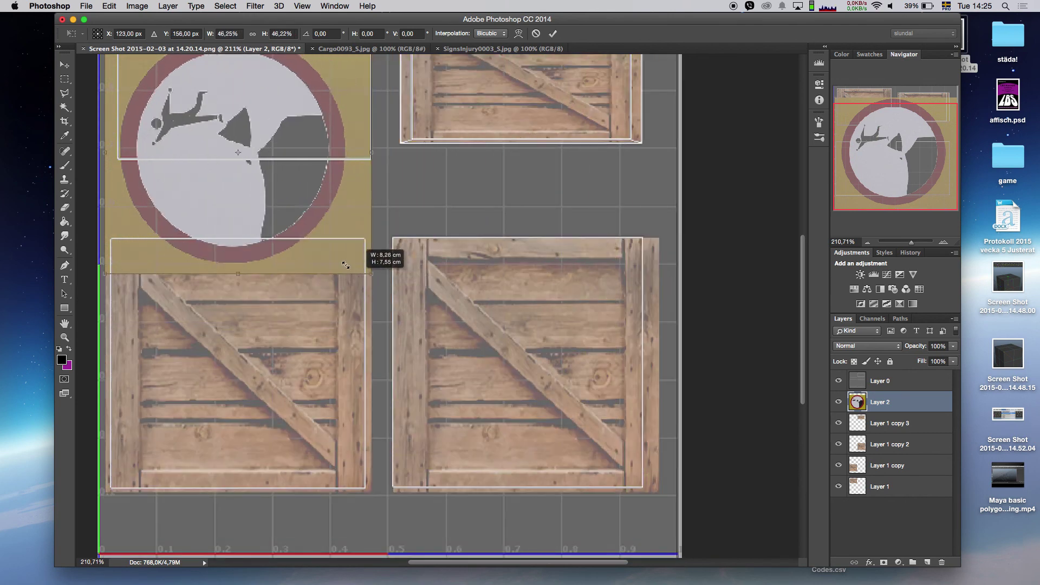
pyautogui.moveTo(196, 152); pyautogui.dragTo(527, 405)
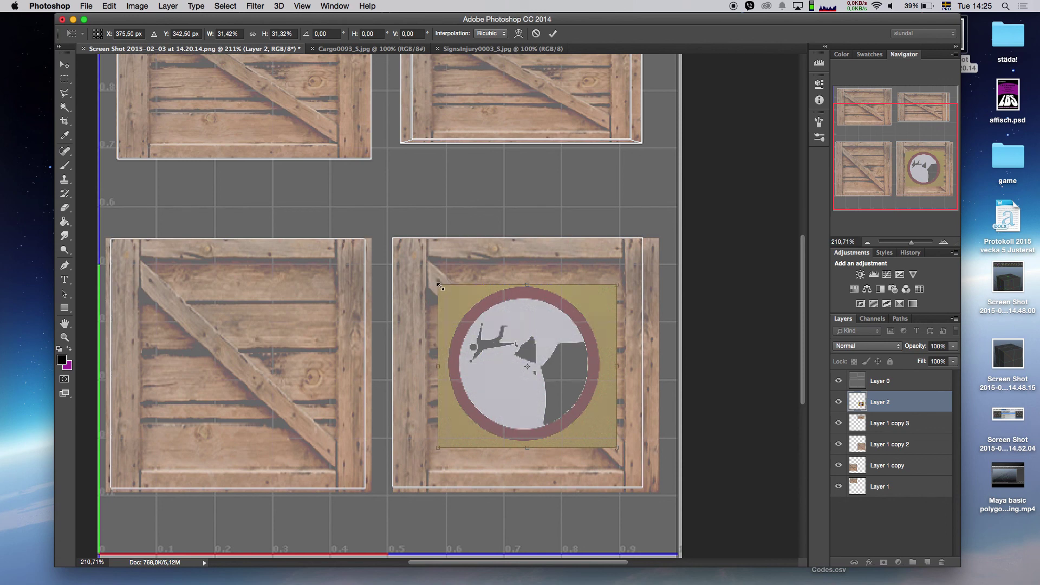
pyautogui.moveTo(435, 283); pyautogui.dragTo(470, 313)
pyautogui.moveTo(520, 367); pyautogui.dragTo(503, 359)
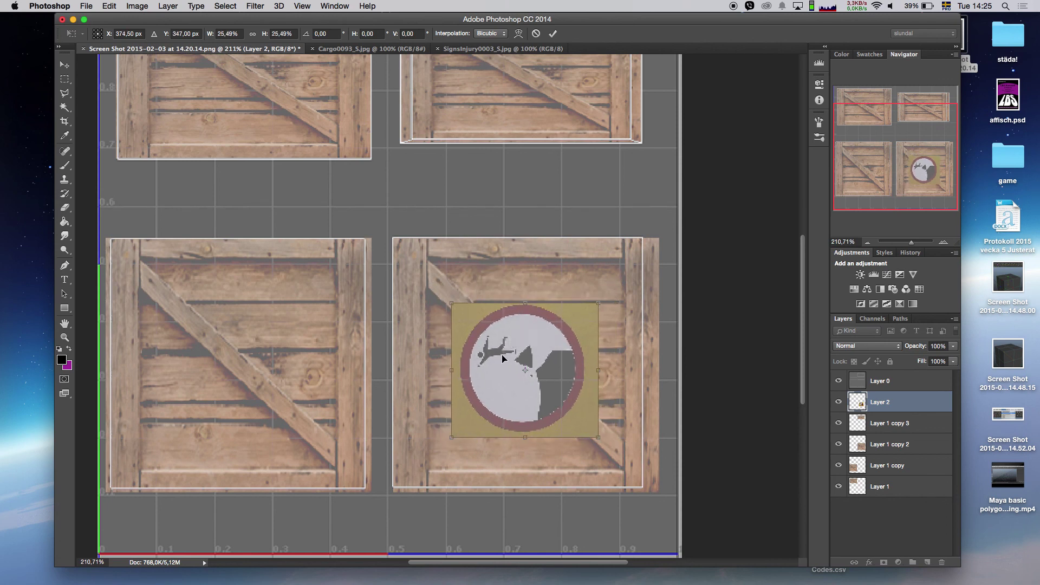
pyautogui.press('Return')
# Step: Hide the UV grid and add a black-filled layer at the bottom of the stack
pyautogui.click(839, 382)
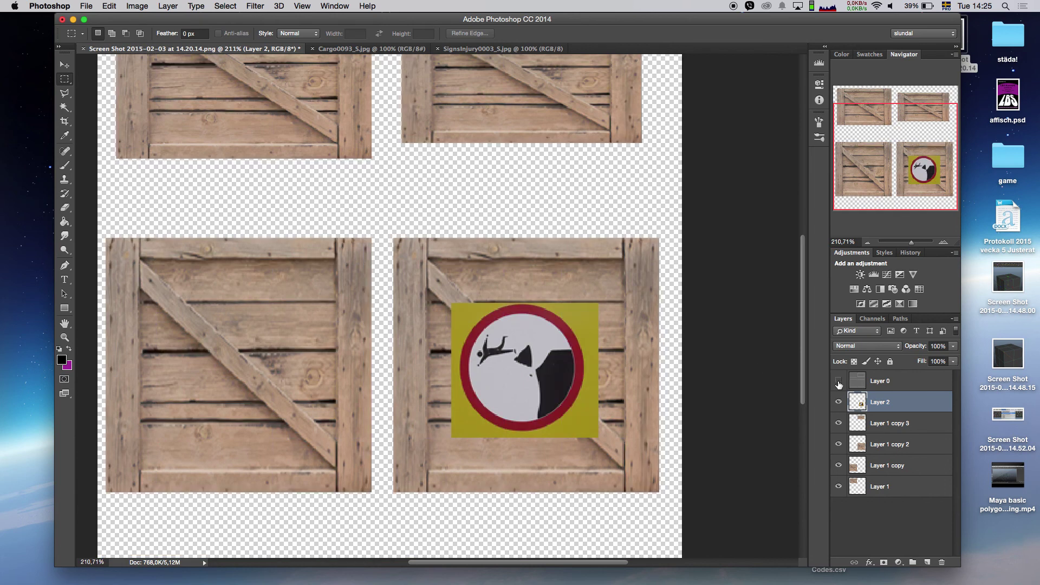
pyautogui.click(928, 563)
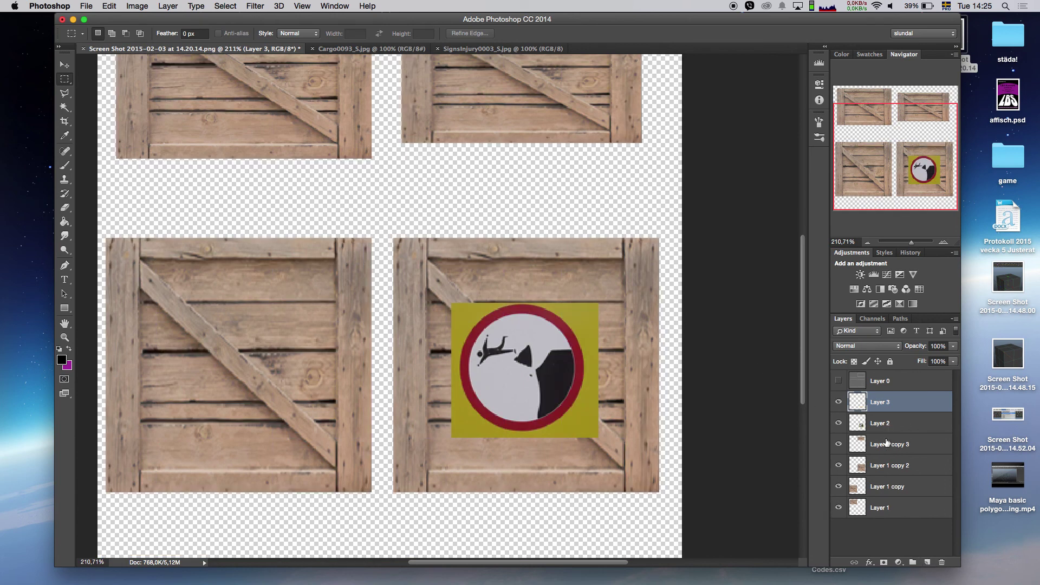
pyautogui.moveTo(901, 513); pyautogui.dragTo(902, 514)
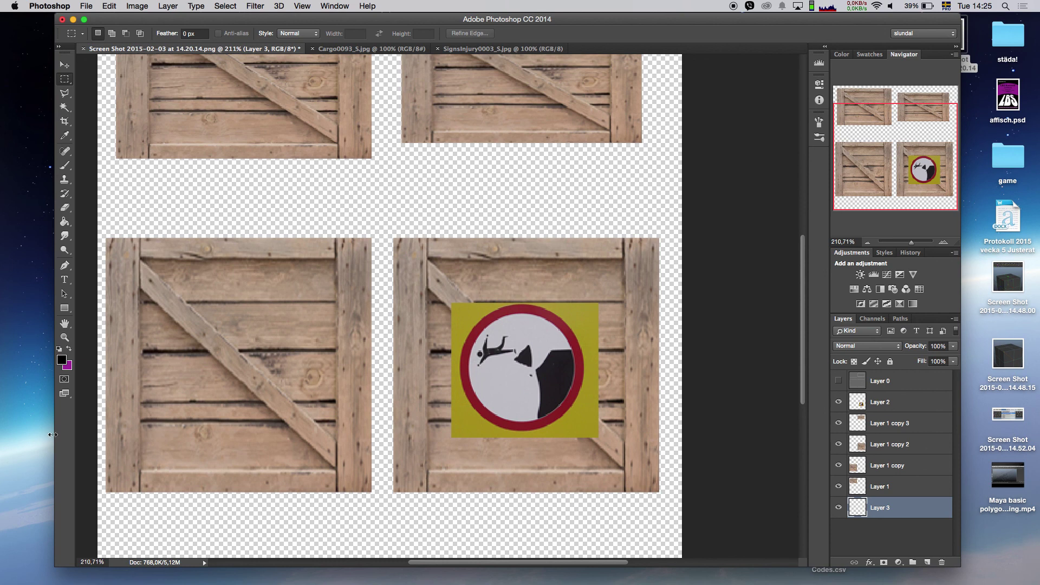
pyautogui.hotkey('alt', 'BackSpace')
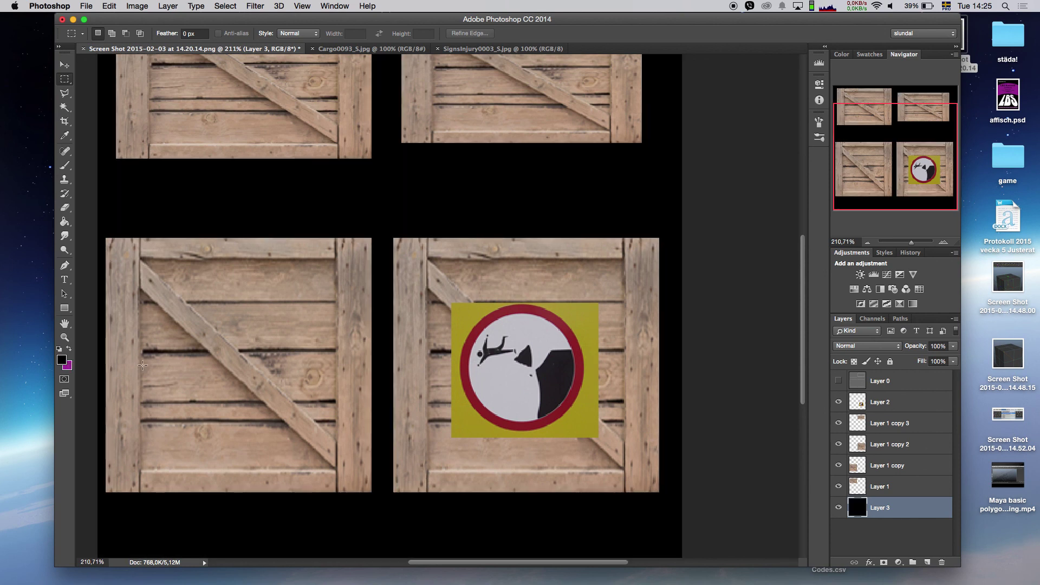
# Step: On Layer 2, Magic Wand the sign's yellow backing, delete it, and deselect
pyautogui.click(901, 403)
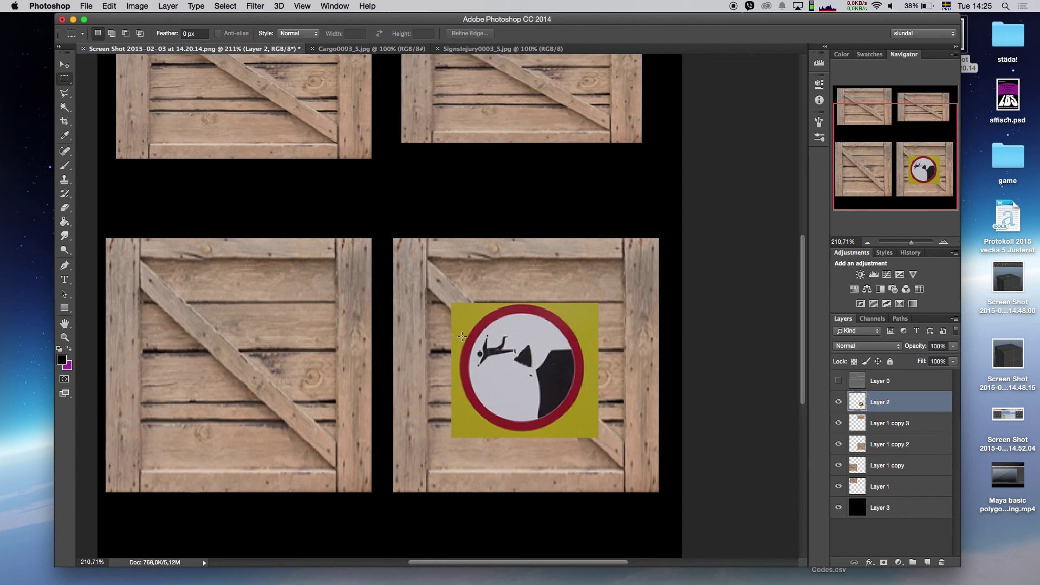
pyautogui.press('w')
pyautogui.click(469, 315)
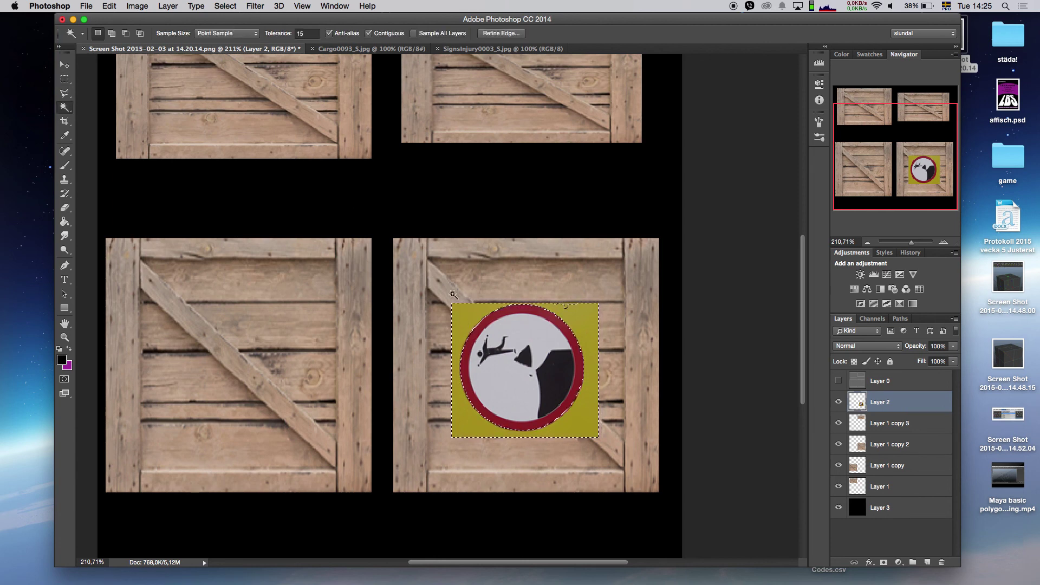
pyautogui.press('BackSpace')
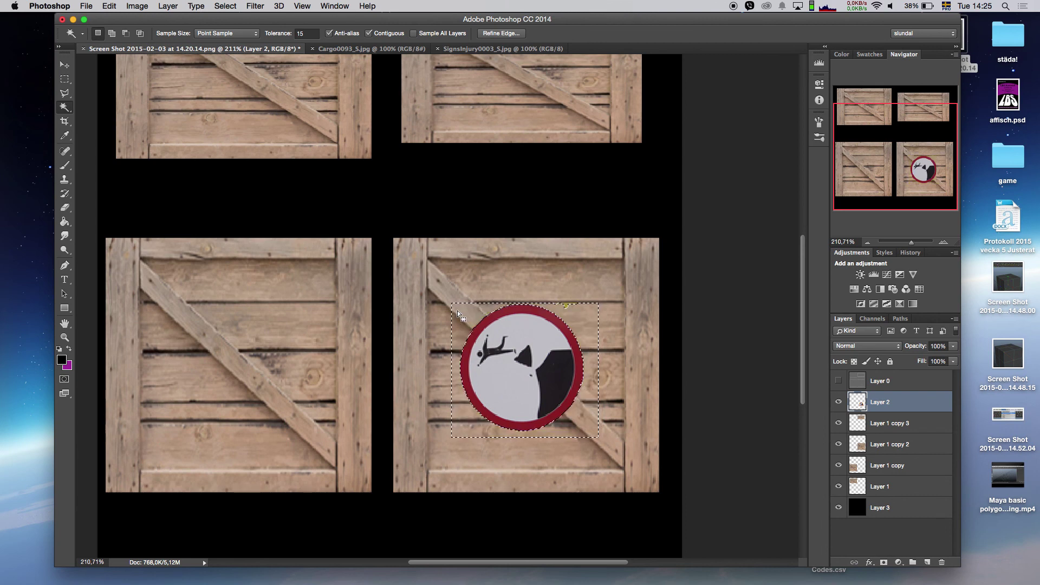
pyautogui.press('super+d')
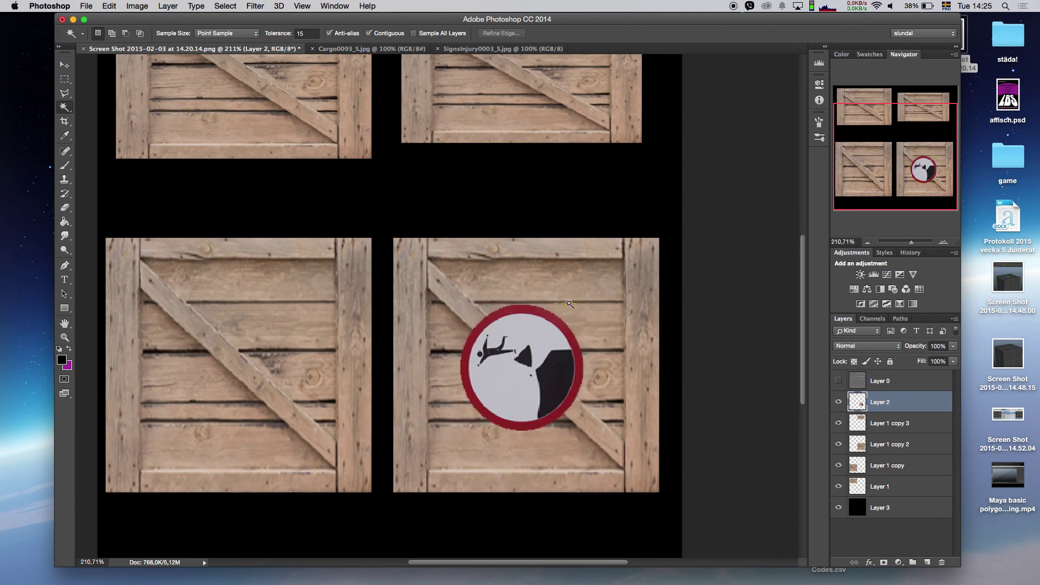
# Step: Draw and clear a rectangular selection, then zoom out to see the whole texture
pyautogui.press('m')
pyautogui.moveTo(611, 288); pyautogui.dragTo(550, 314)
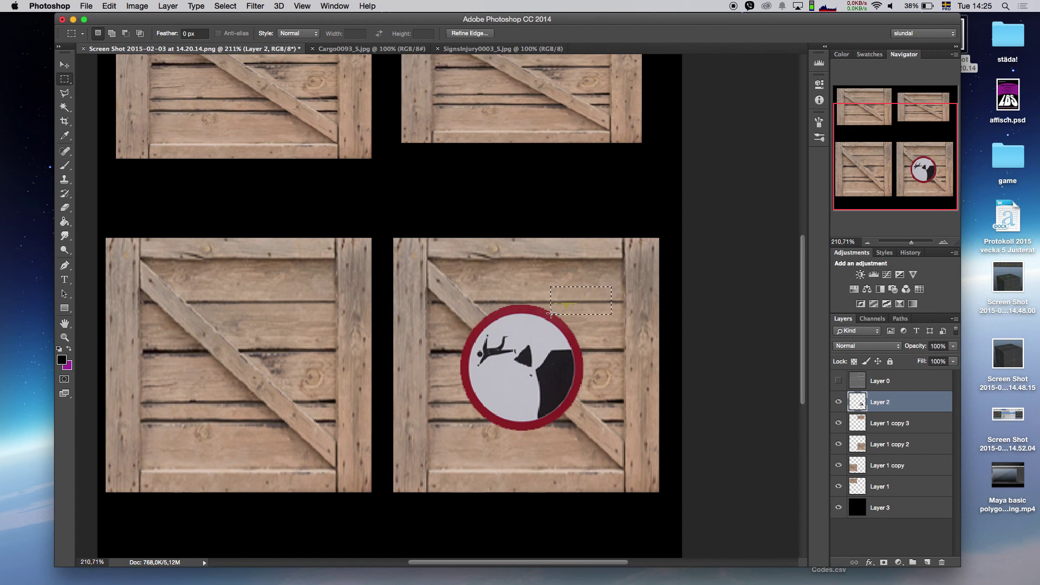
pyautogui.press('super+d')
pyautogui.scroll(2, 437, 337)
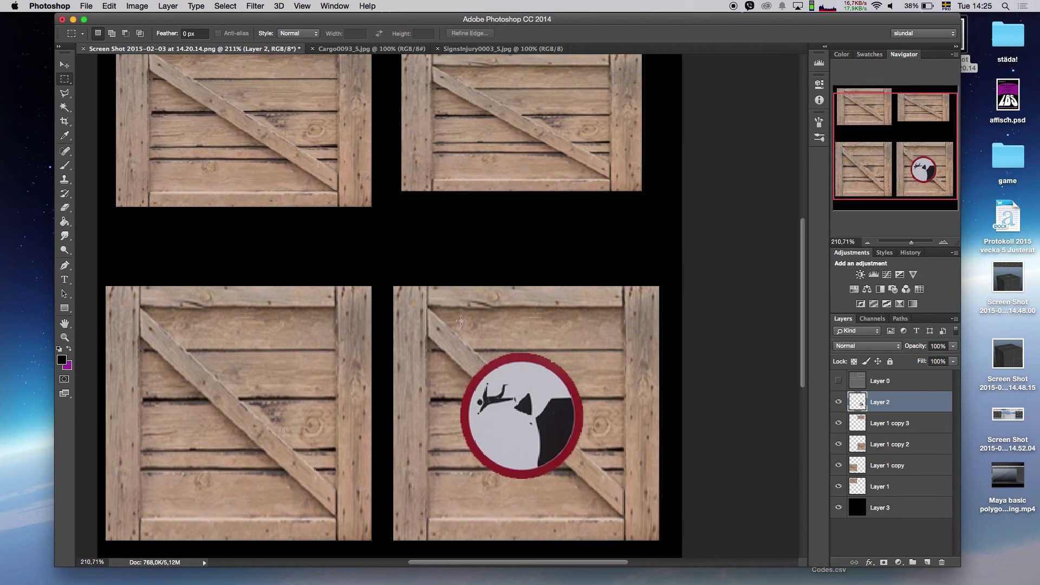
pyautogui.moveTo(913, 243); pyautogui.dragTo(910, 244)
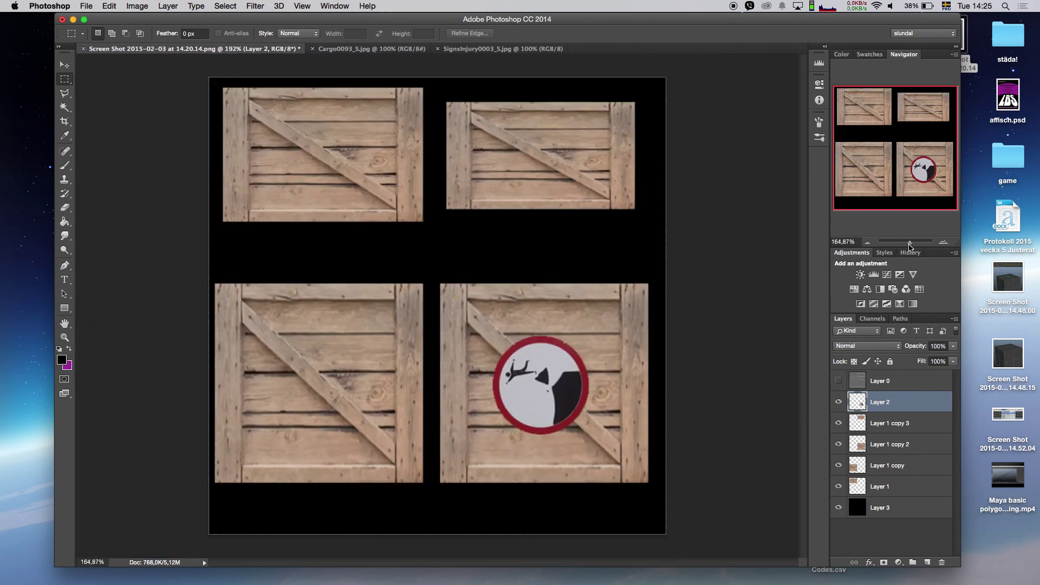
# Step: Save the texture as box_texture.psd in HT14 VT15 > props project > textures, confirming compatibility
pyautogui.press('super+s')
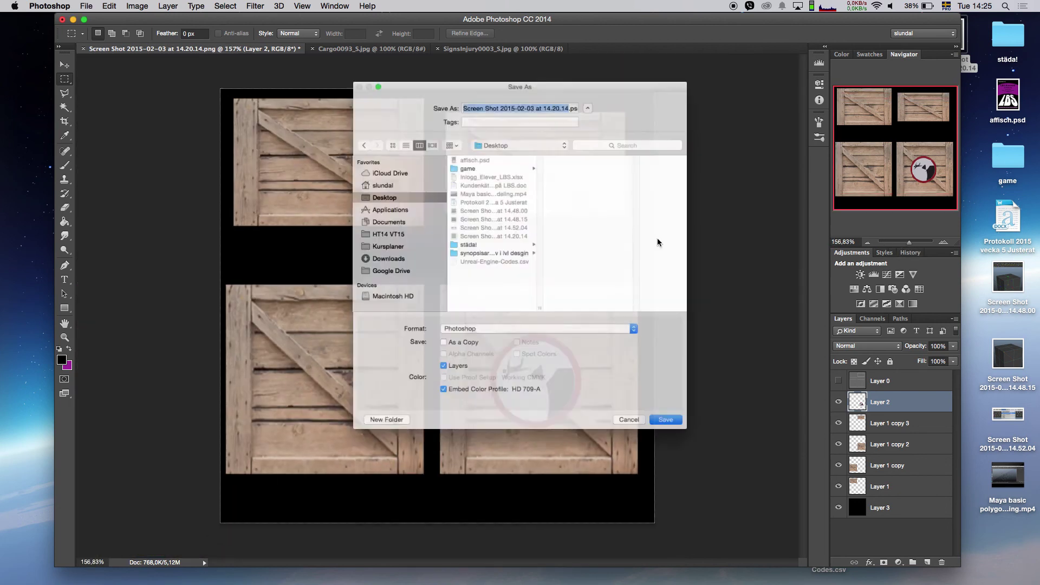
pyautogui.click(365, 232)
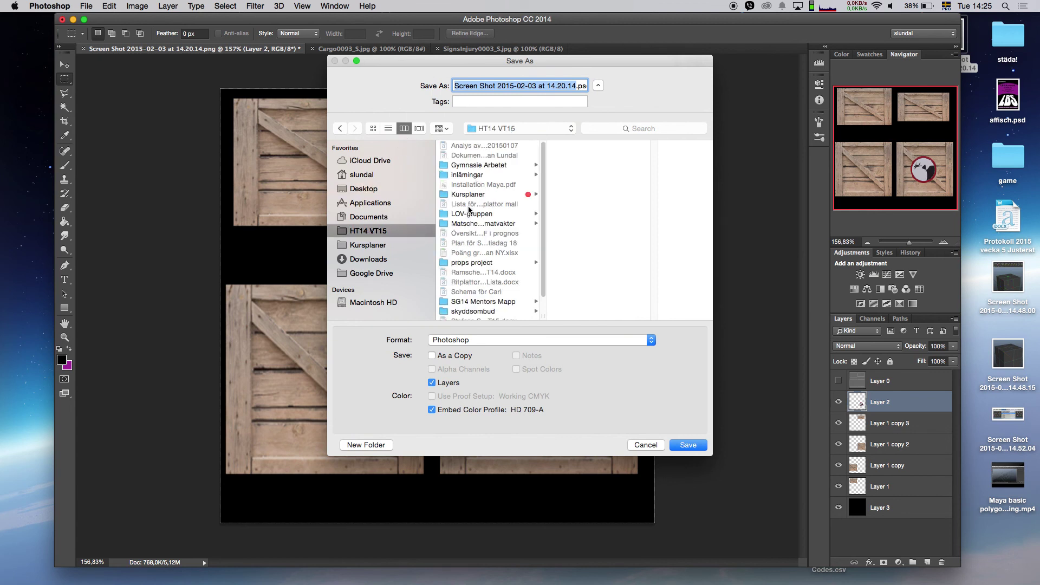
pyautogui.scroll(-1, 469, 210)
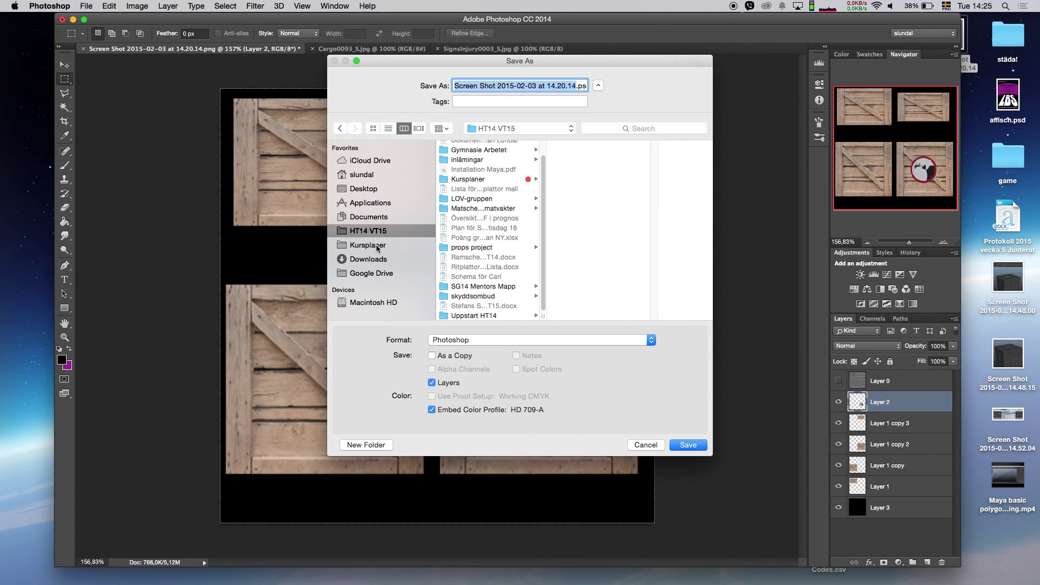
pyautogui.click(493, 249)
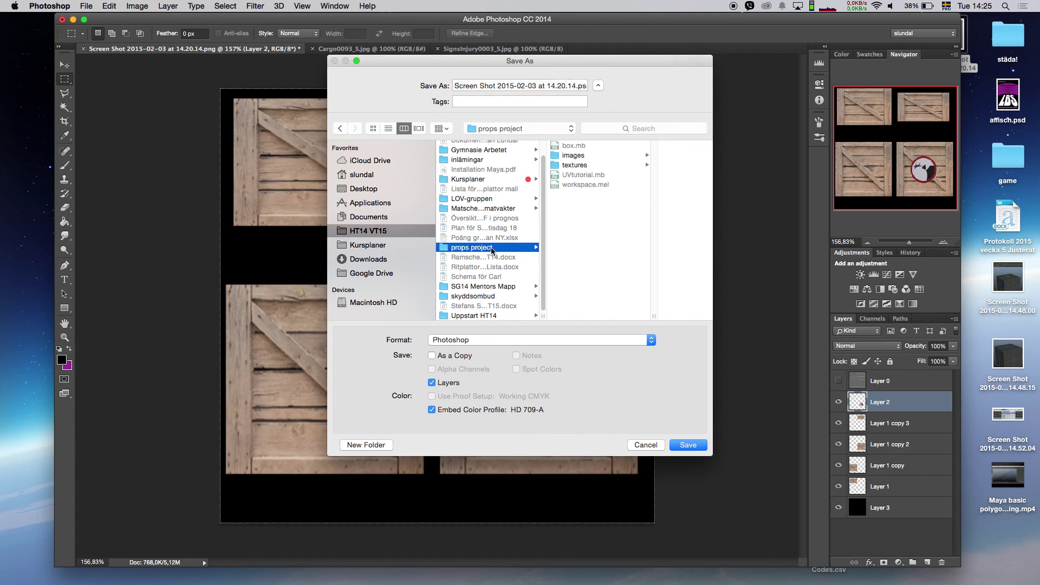
pyautogui.click(566, 165)
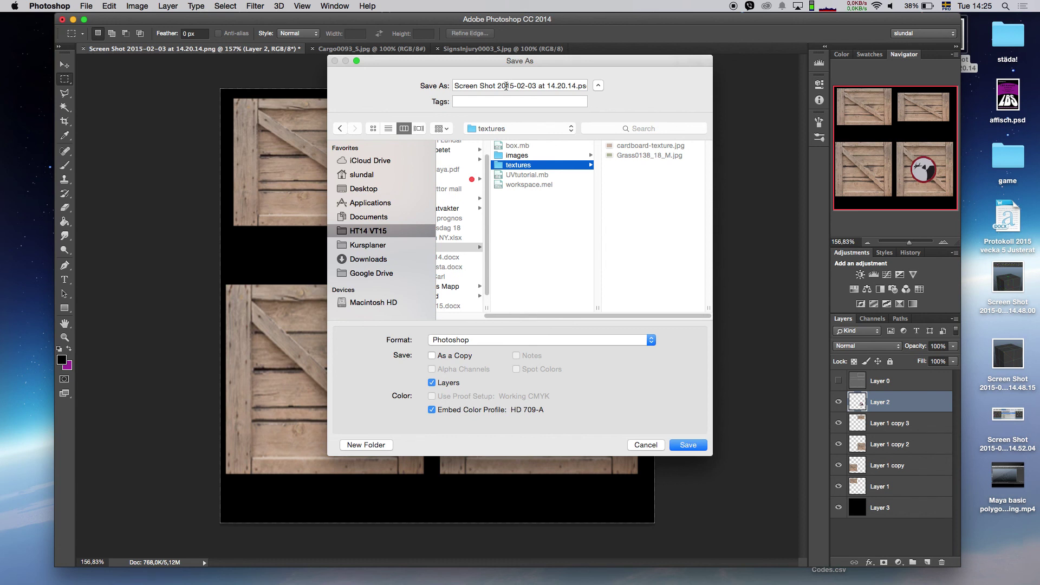
pyautogui.moveTo(576, 85); pyautogui.dragTo(386, 85)
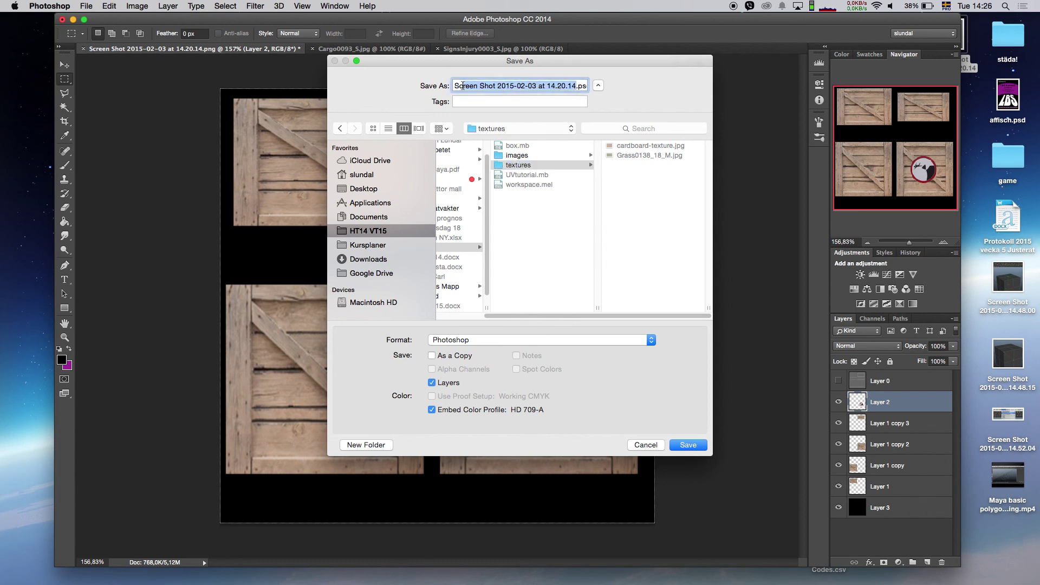
pyautogui.write('box')
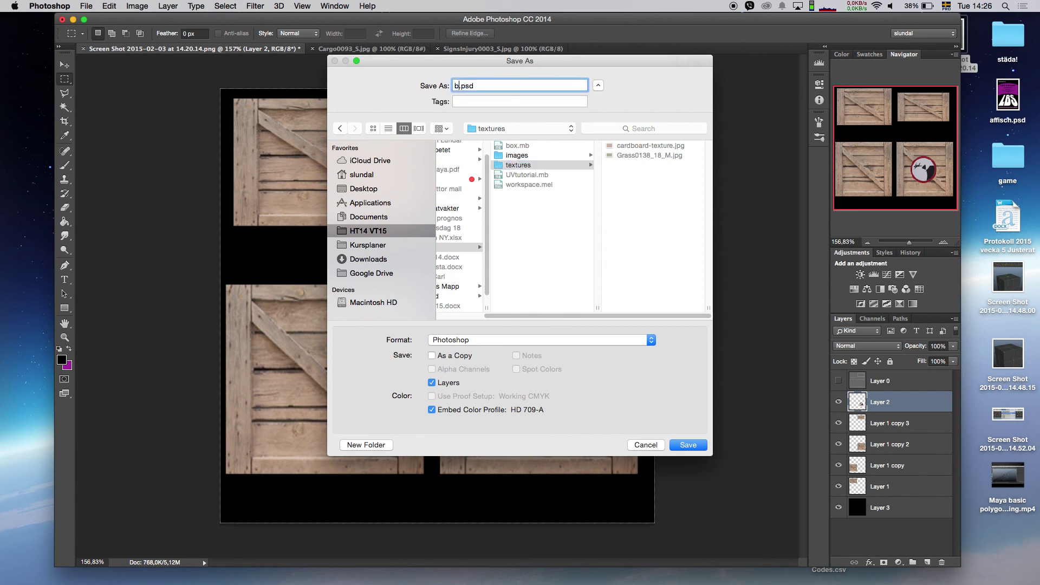
pyautogui.write('_texture')
pyautogui.click(688, 445)
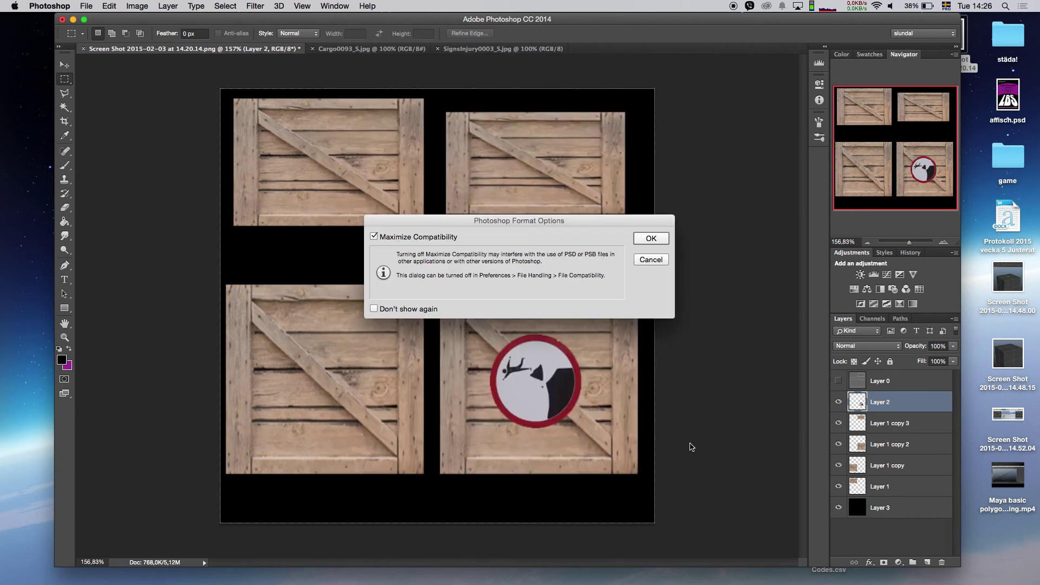
pyautogui.click(643, 239)
pyautogui.click(288, 566)
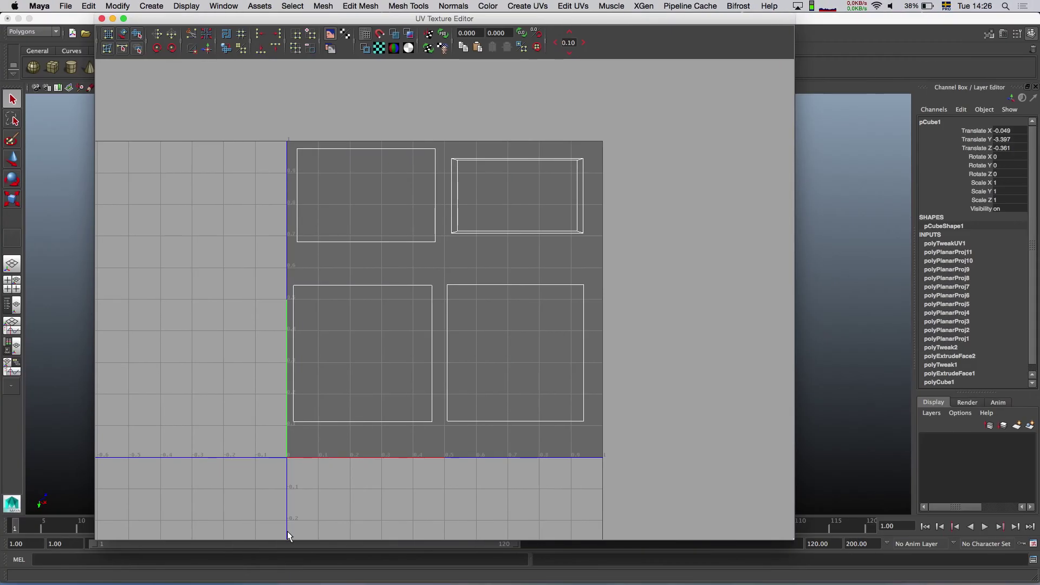
# Step: Assign a new Lambert material to the box from its marking menu
pyautogui.click(101, 19)
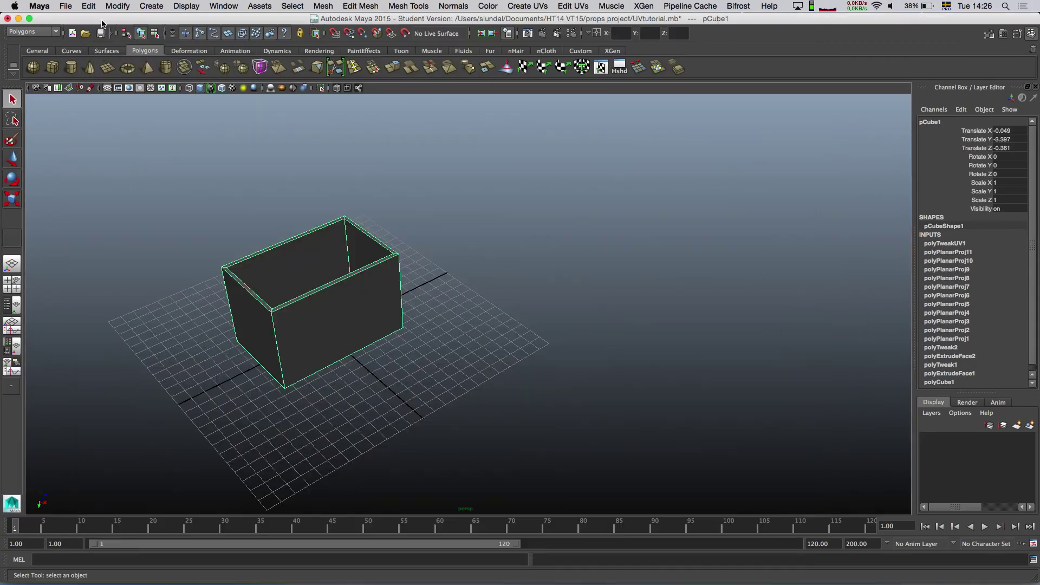
pyautogui.moveTo(318, 303); pyautogui.dragTo(336, 541, button='right')
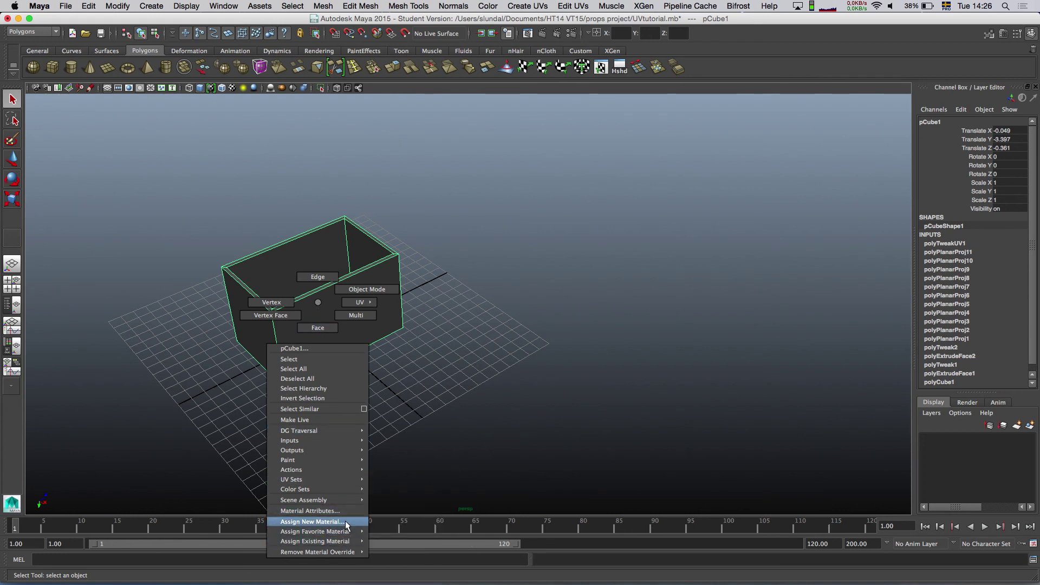
pyautogui.click(347, 523)
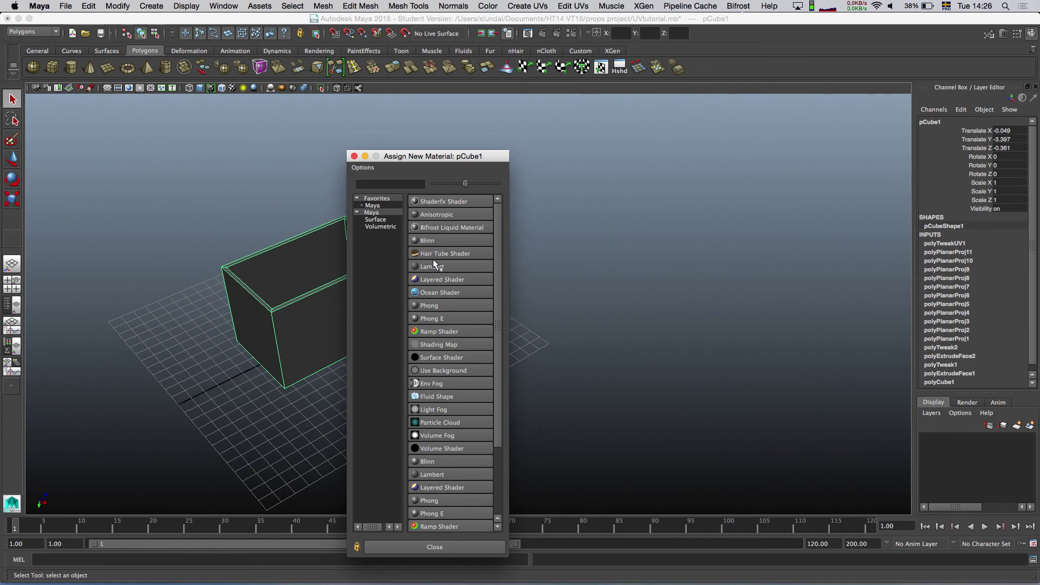
pyautogui.click(434, 263)
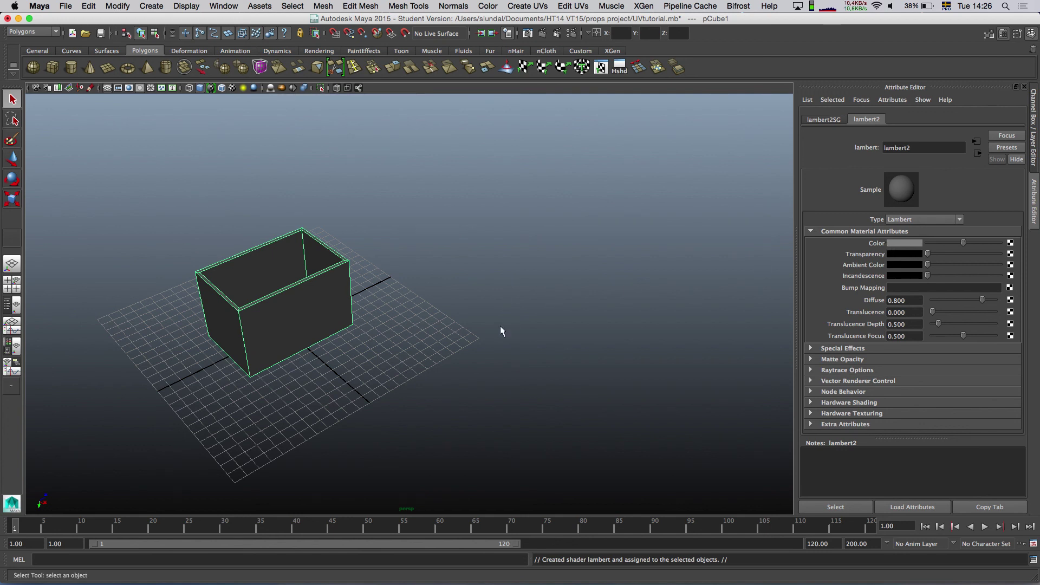
# Step: Rename the Lambert material to box_texture in the Attribute Editor
pyautogui.doubleClick(897, 148)
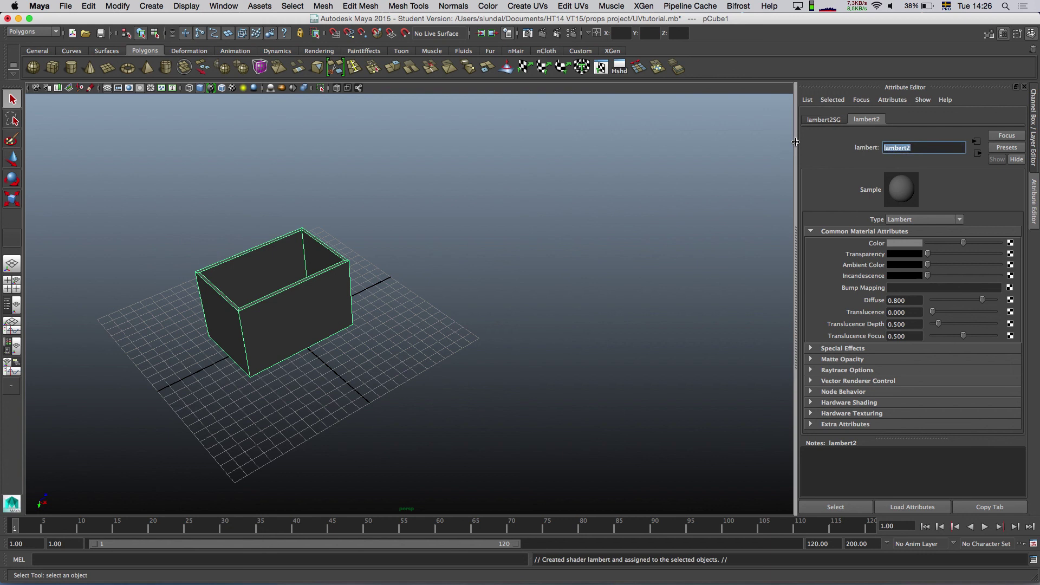
pyautogui.write('box_texture')
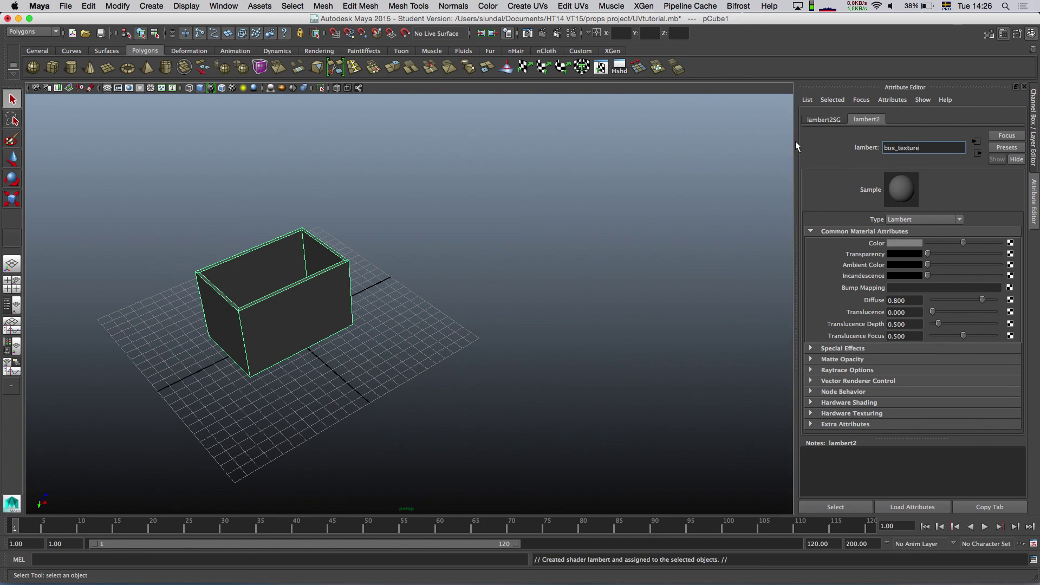
pyautogui.press('Return')
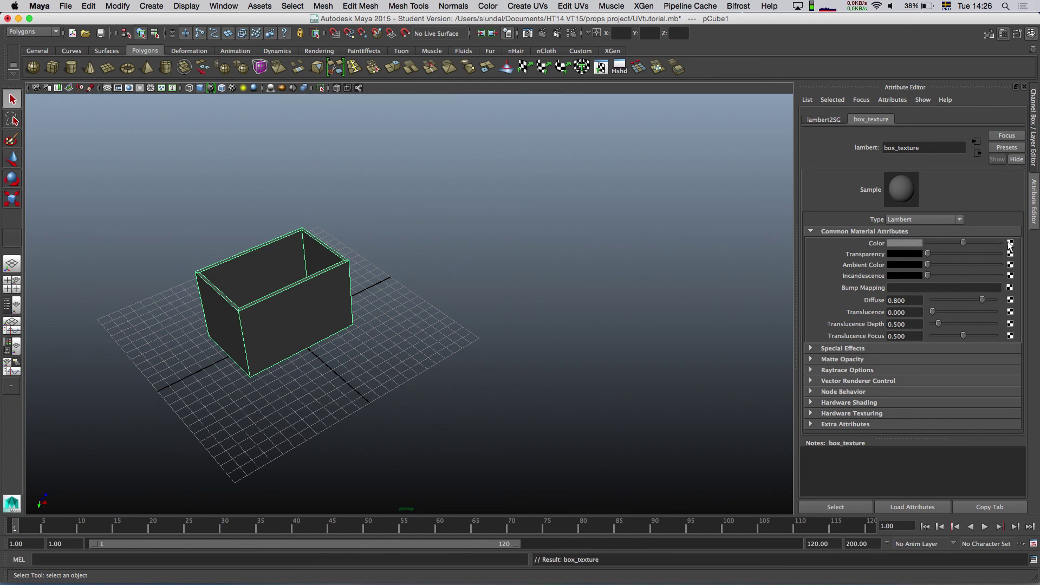
# Step: Connect a File texture to the material's Color, loading textures/box_texture.psd
pyautogui.click(1010, 245)
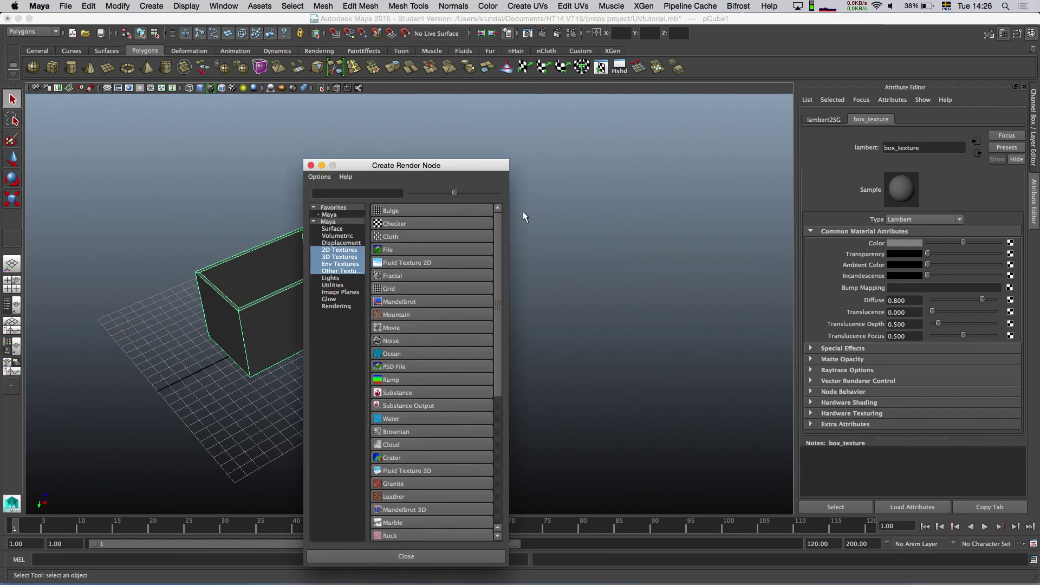
pyautogui.moveTo(435, 165)
pyautogui.mouseDown()
pyautogui.moveTo(637, 94)
pyautogui.moveTo(689, 99)
pyautogui.mouseUp()
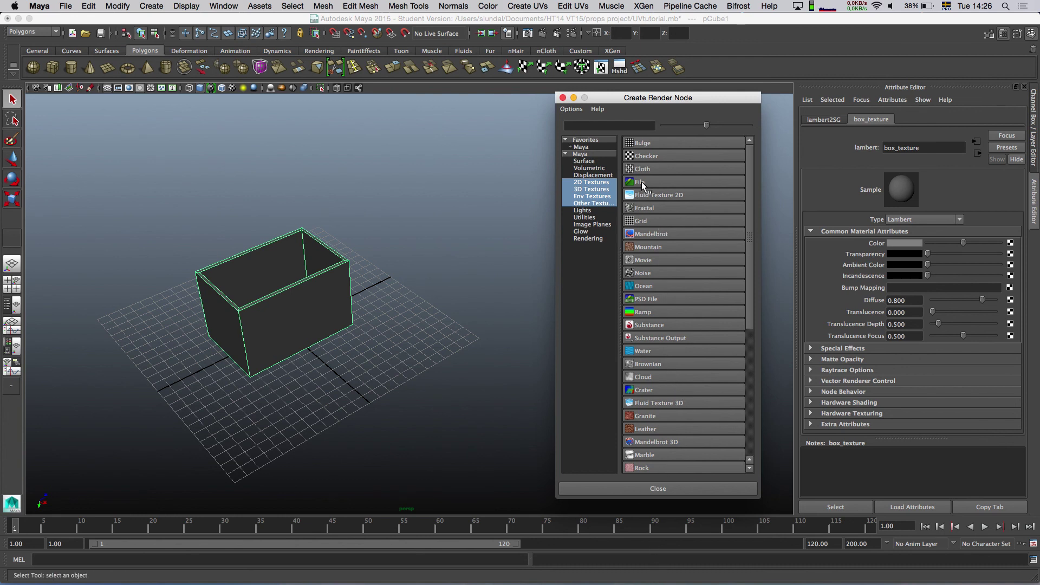
pyautogui.click(640, 183)
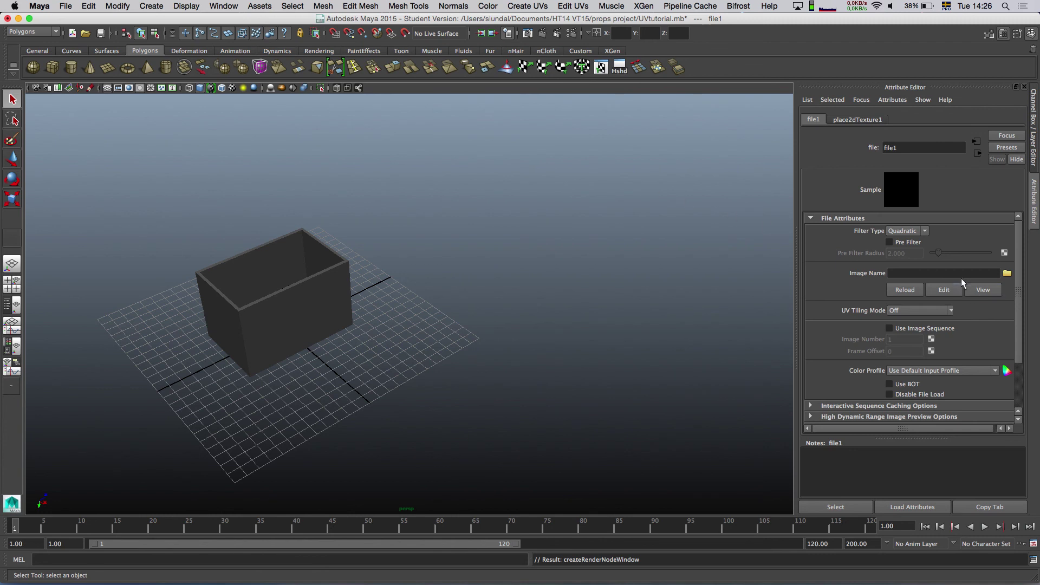
pyautogui.click(1006, 274)
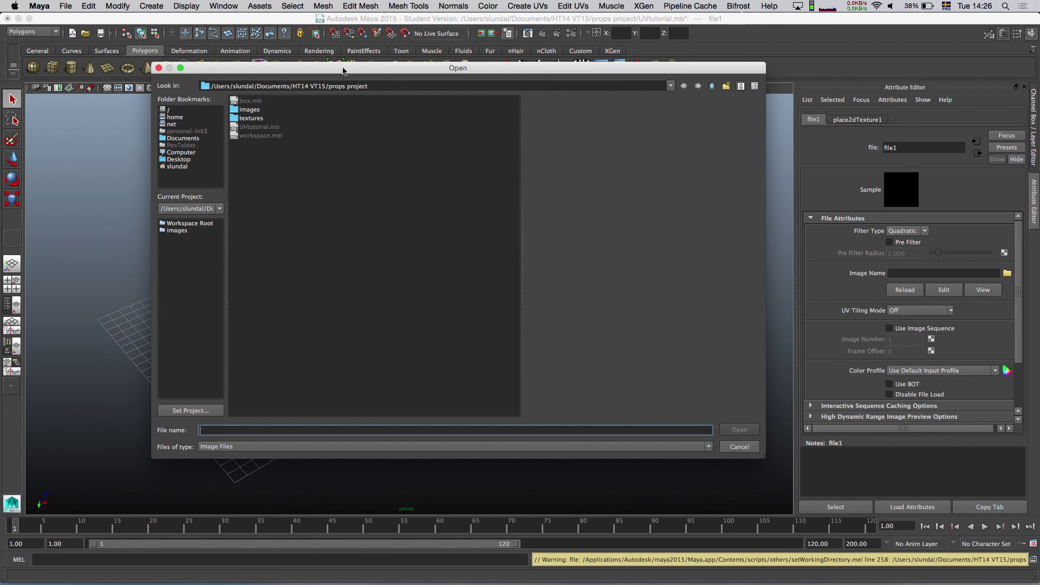
pyautogui.doubleClick(252, 120)
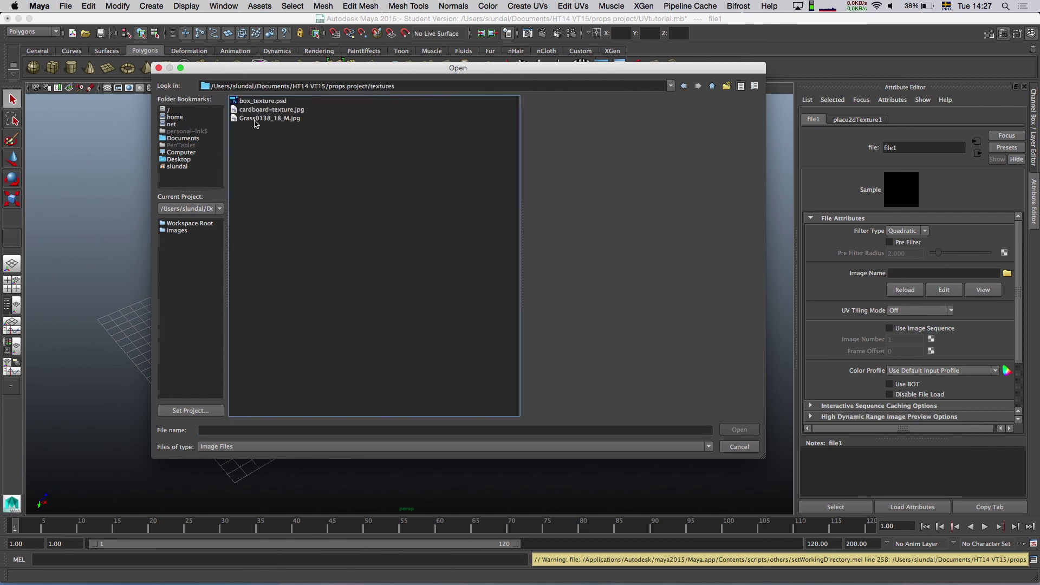
pyautogui.click(265, 119)
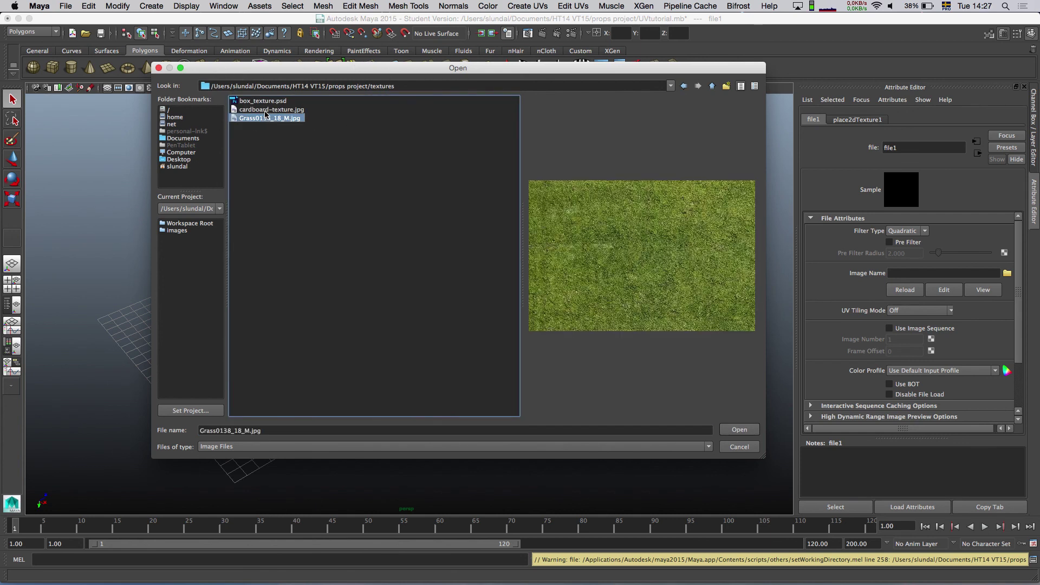
pyautogui.click(266, 101)
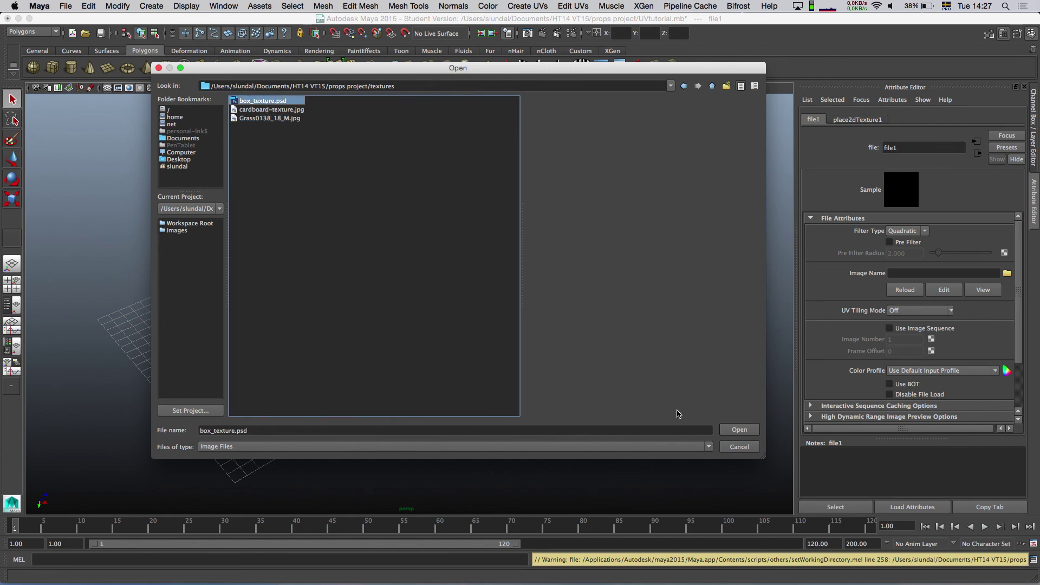
pyautogui.click(732, 431)
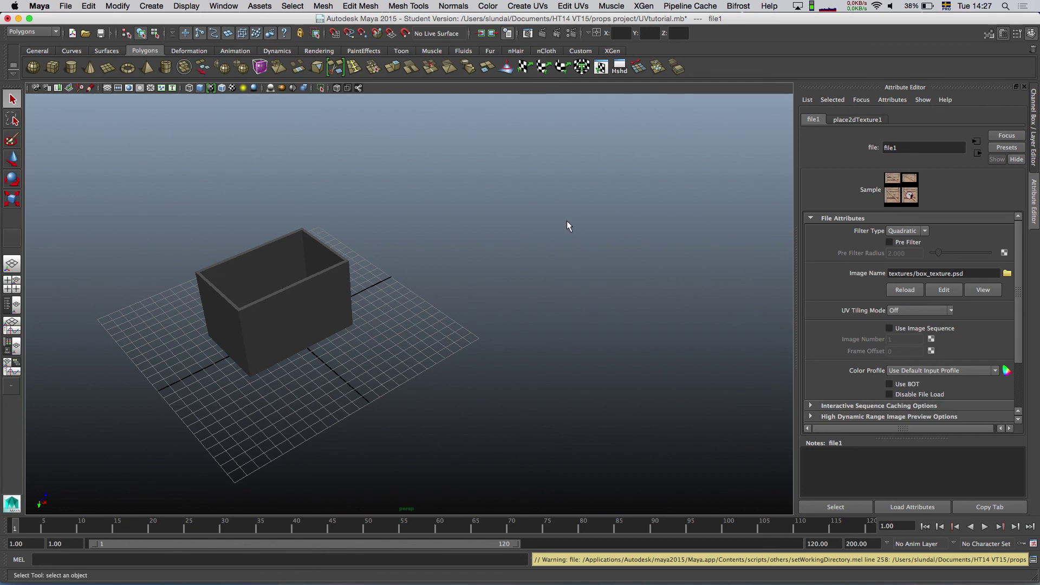
# Step: Turn on textured display and orbit around the crate to check its sides and sign
pyautogui.click(232, 90)
pyautogui.keyDown('alt'); pyautogui.moveTo(204, 204); pyautogui.dragTo(345, 225, button='middle'); pyautogui.keyUp('alt')
pyautogui.moveTo(345, 224)
pyautogui.keyDown('alt'); pyautogui.mouseDown()
pyautogui.moveTo(335, 213)
pyautogui.moveTo(341, 300)
pyautogui.moveTo(336, 221)
pyautogui.moveTo(342, 262)
pyautogui.moveTo(301, 274)
pyautogui.moveTo(395, 302)
pyautogui.moveTo(325, 309)
pyautogui.moveTo(336, 314)
pyautogui.moveTo(341, 363)
pyautogui.moveTo(349, 316)
pyautogui.moveTo(562, 304)
pyautogui.moveTo(385, 308)
pyautogui.moveTo(472, 309)
pyautogui.moveTo(488, 336)
pyautogui.moveTo(538, 326)
pyautogui.moveTo(412, 332)
pyautogui.mouseUp(); pyautogui.keyUp('alt')
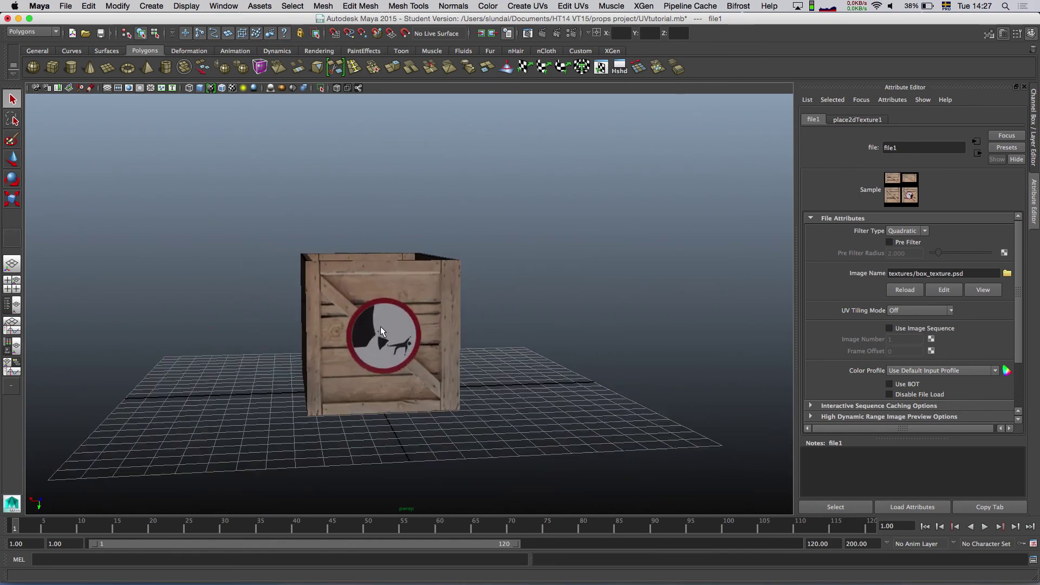
pyautogui.scroll(5, 347, 351)
pyautogui.moveTo(325, 338)
pyautogui.keyDown('alt'); pyautogui.mouseDown()
pyautogui.moveTo(309, 332)
pyautogui.moveTo(372, 349)
pyautogui.moveTo(457, 344)
pyautogui.moveTo(435, 373)
pyautogui.moveTo(461, 347)
pyautogui.moveTo(428, 341)
pyautogui.moveTo(472, 334)
pyautogui.mouseUp(); pyautogui.keyUp('alt')
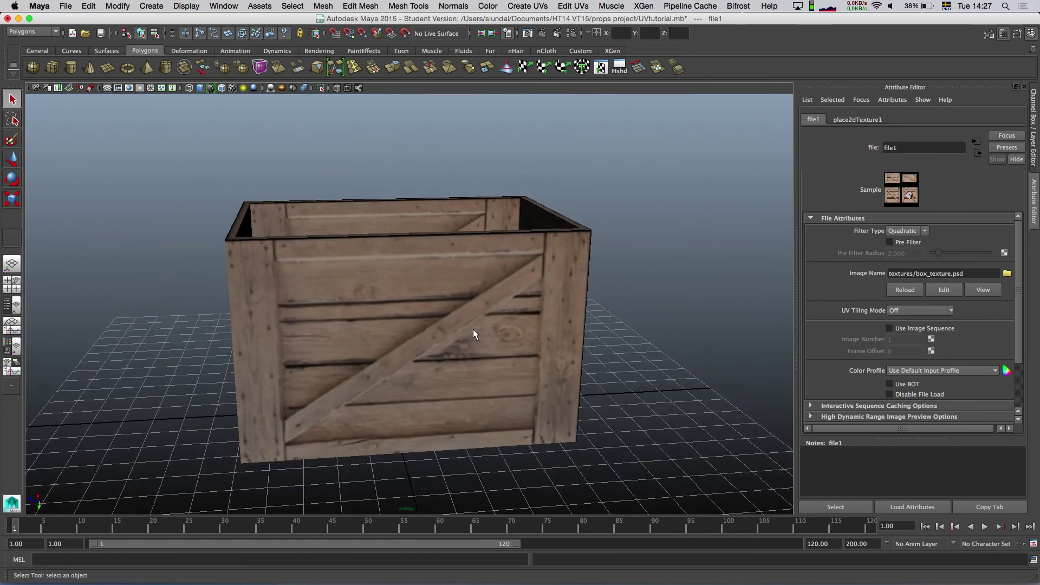
pyautogui.moveTo(528, 357)
pyautogui.keyDown('alt'); pyautogui.mouseDown()
pyautogui.moveTo(433, 333)
pyautogui.moveTo(554, 336)
pyautogui.moveTo(477, 336)
pyautogui.mouseUp(); pyautogui.keyUp('alt')
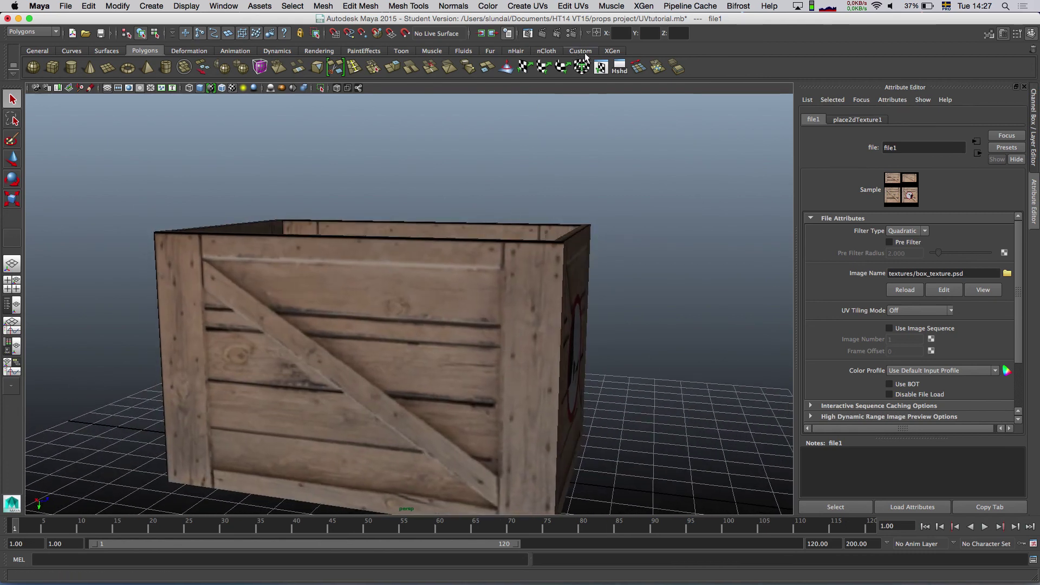
pyautogui.click(601, 69)
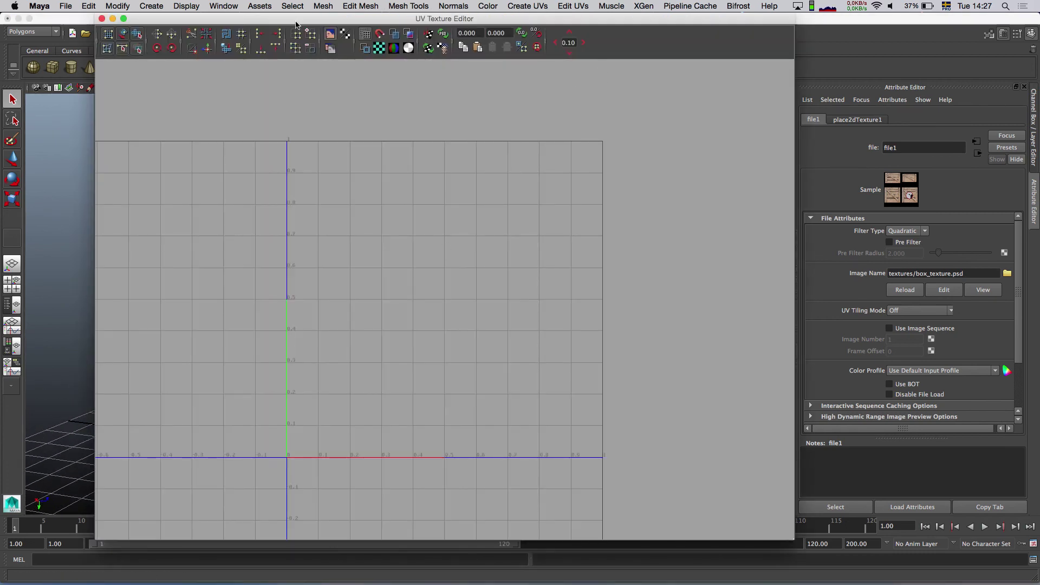
# Step: Move the UV editor aside, select the crate and orbit to face its sign side
pyautogui.moveTo(264, 21); pyautogui.dragTo(611, 27)
pyautogui.click(304, 341)
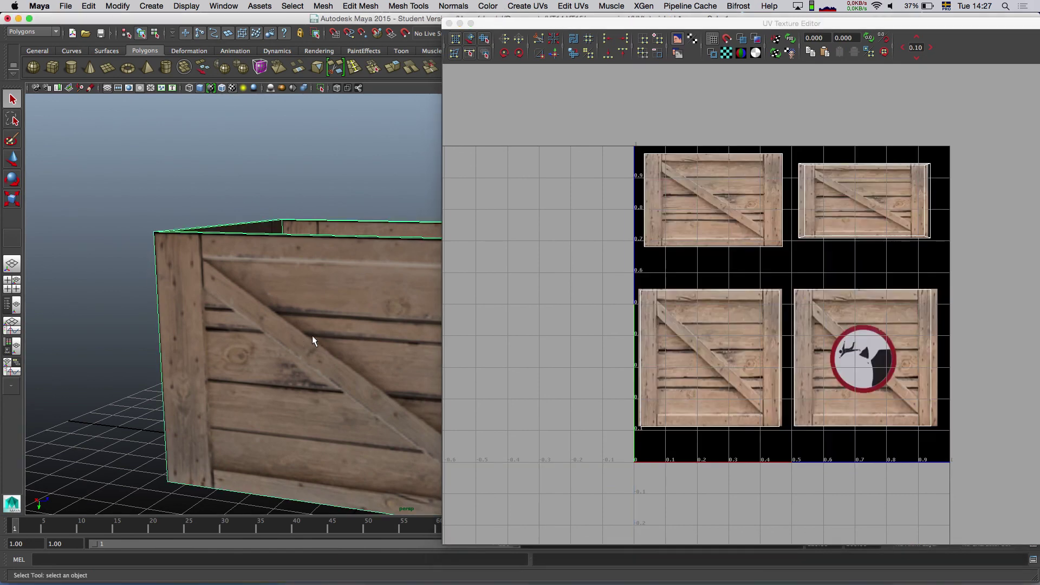
pyautogui.scroll(-2, 790, 281)
pyautogui.moveTo(326, 336)
pyautogui.keyDown('alt'); pyautogui.mouseDown()
pyautogui.moveTo(316, 316)
pyautogui.moveTo(219, 282)
pyautogui.mouseUp(); pyautogui.keyUp('alt')
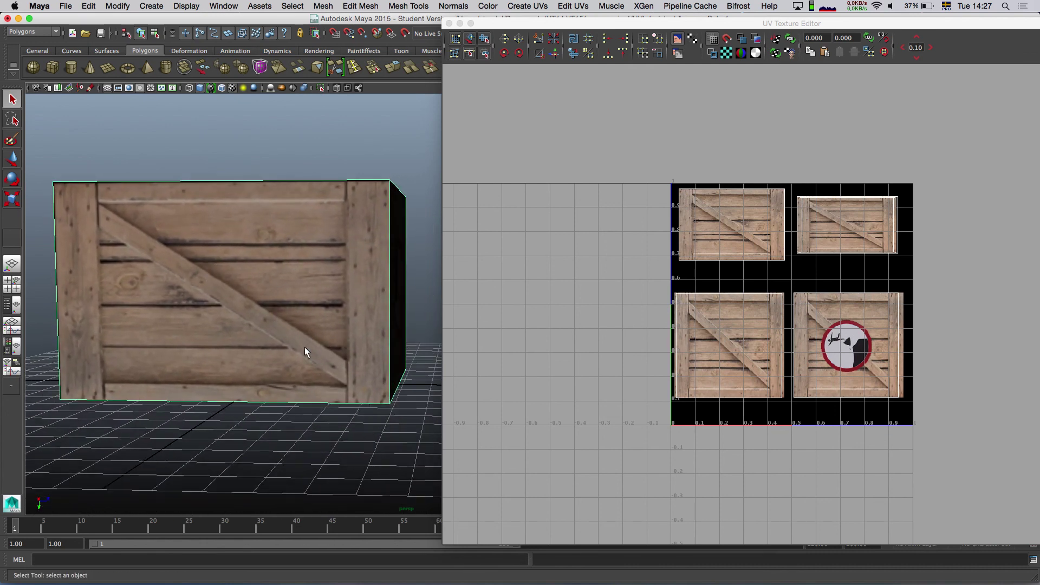
pyautogui.keyDown('alt'); pyautogui.moveTo(236, 290); pyautogui.dragTo(227, 301); pyautogui.keyUp('alt')
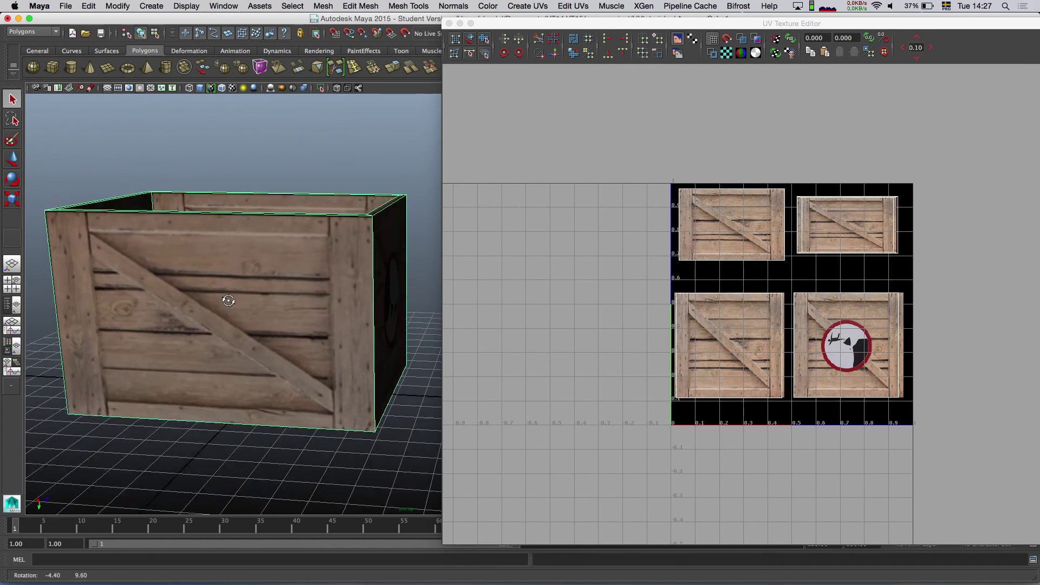
pyautogui.scroll(2, 835, 334)
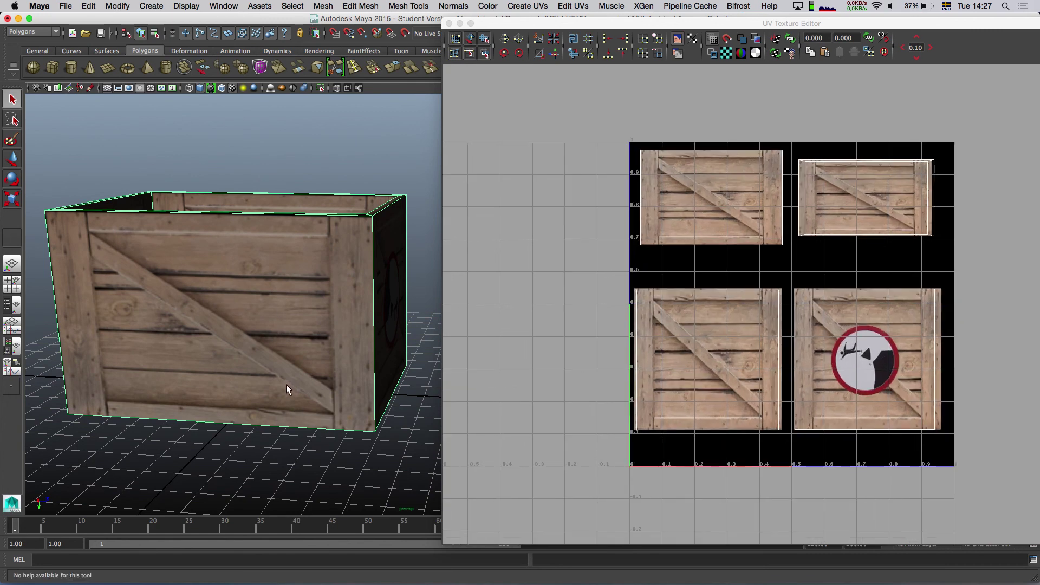
pyautogui.keyDown('alt'); pyautogui.moveTo(286, 385); pyautogui.dragTo(418, 384, button='right'); pyautogui.keyUp('alt')
pyautogui.keyDown('alt'); pyautogui.moveTo(418, 384); pyautogui.dragTo(284, 353, button='middle'); pyautogui.keyUp('alt')
pyautogui.keyDown('alt'); pyautogui.moveTo(284, 354); pyautogui.dragTo(327, 357, button='right'); pyautogui.keyUp('alt')
pyautogui.moveTo(327, 358)
pyautogui.keyDown('alt'); pyautogui.mouseDown()
pyautogui.moveTo(291, 302)
pyautogui.moveTo(223, 328)
pyautogui.mouseUp(); pyautogui.keyUp('alt')
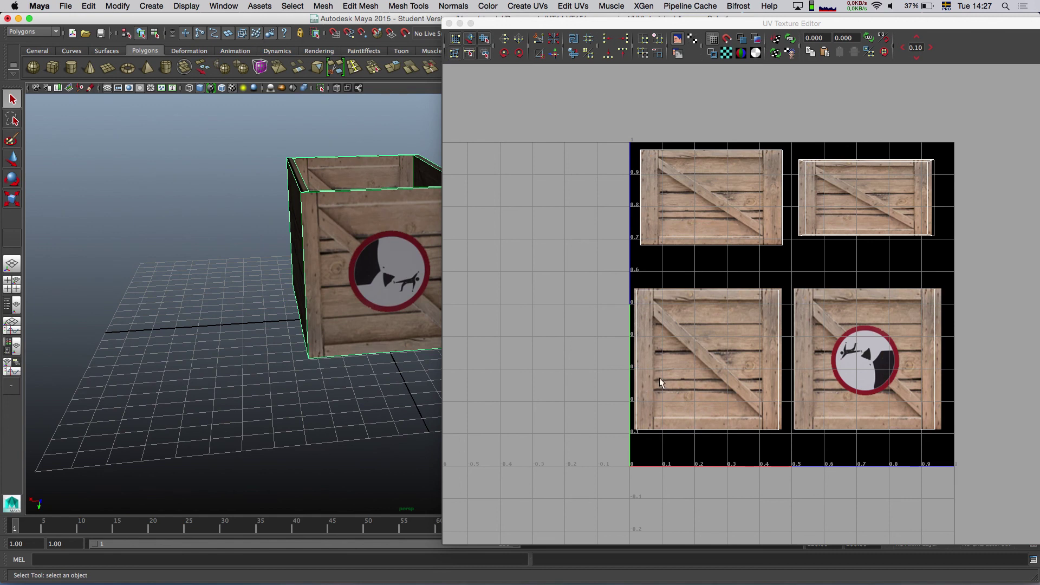
pyautogui.keyDown('alt'); pyautogui.moveTo(371, 343); pyautogui.dragTo(295, 331, button='middle'); pyautogui.keyUp('alt')
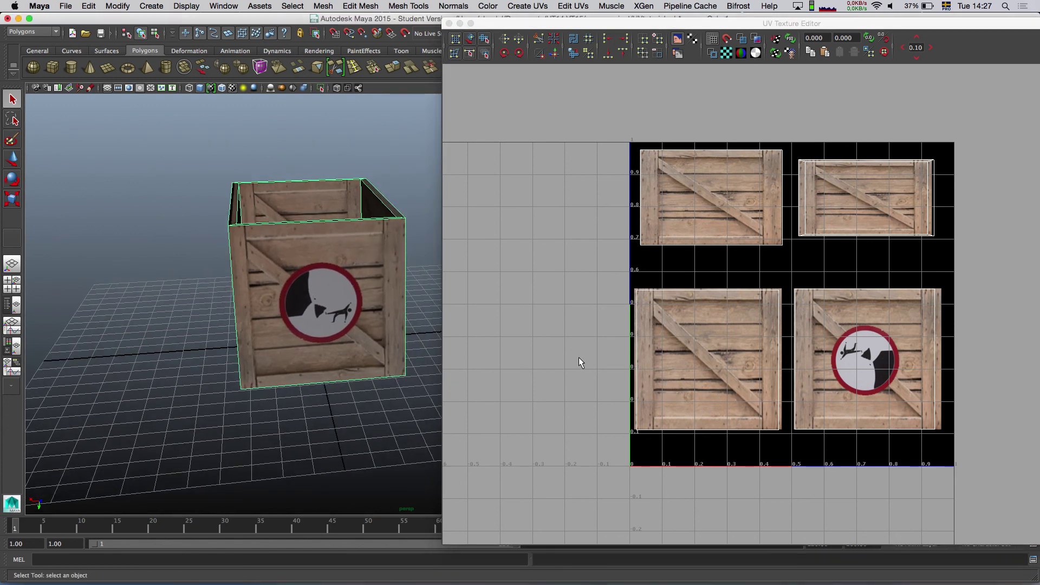
# Step: Select the bottom-left shell's face, then its UVs in UV selection mode
pyautogui.press('F11')
pyautogui.moveTo(625, 283); pyautogui.dragTo(787, 456)
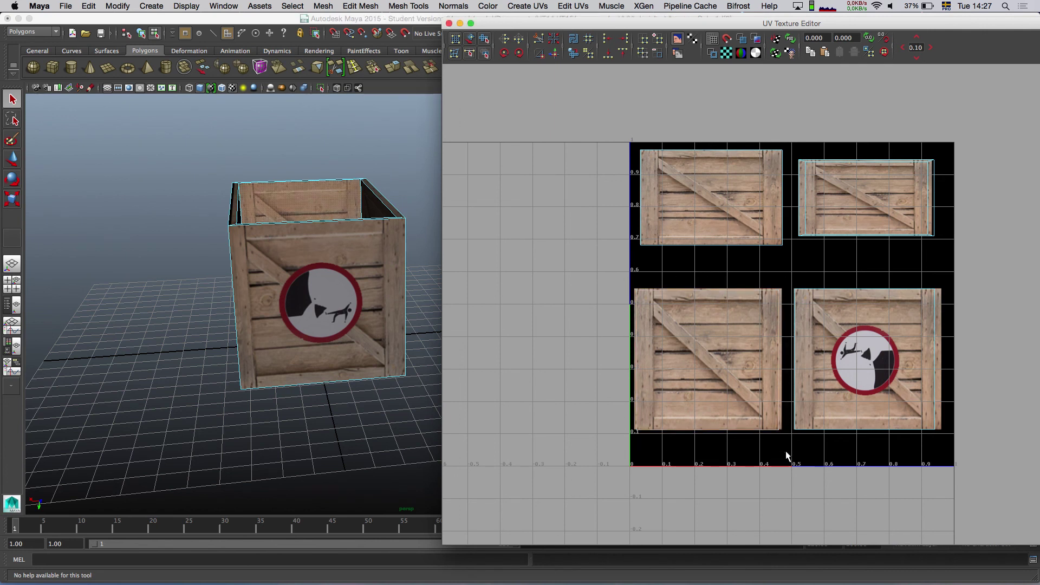
pyautogui.press('F12')
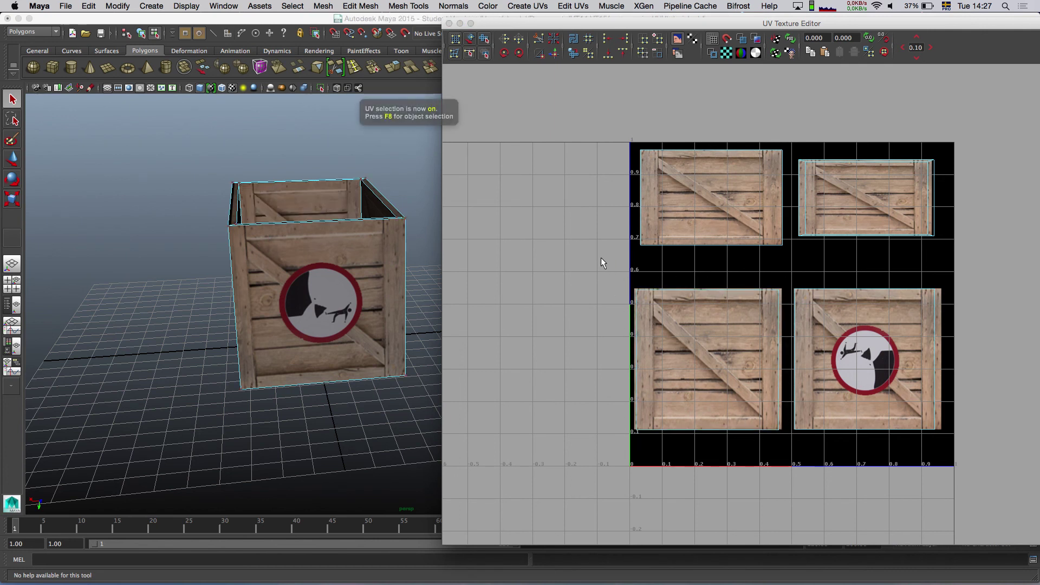
pyautogui.moveTo(772, 434); pyautogui.dragTo(783, 441)
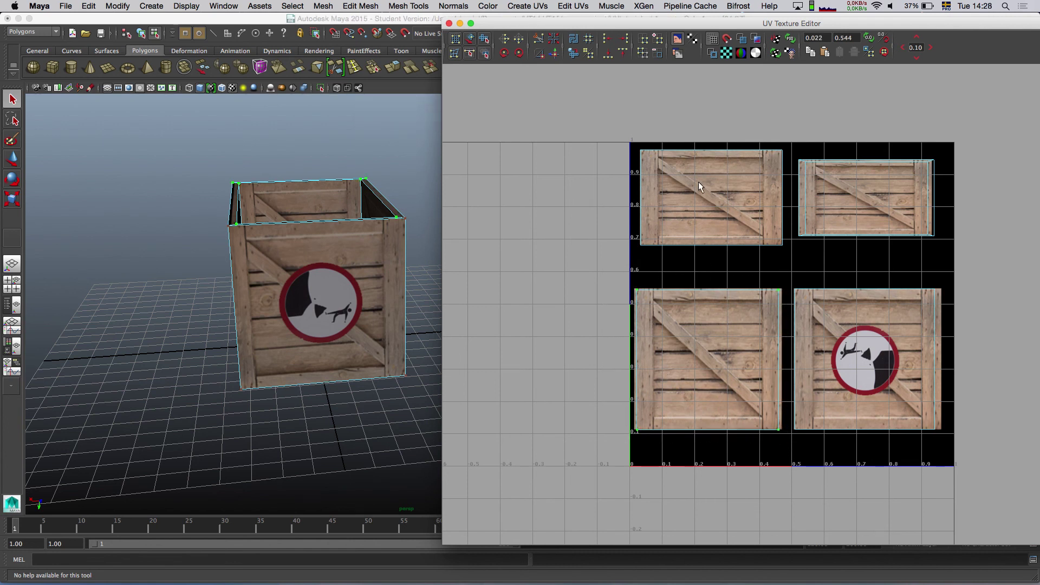
# Step: Rotate the bottom-left shell and the bottom-right sign shell 90 degrees each
pyautogui.click(521, 55)
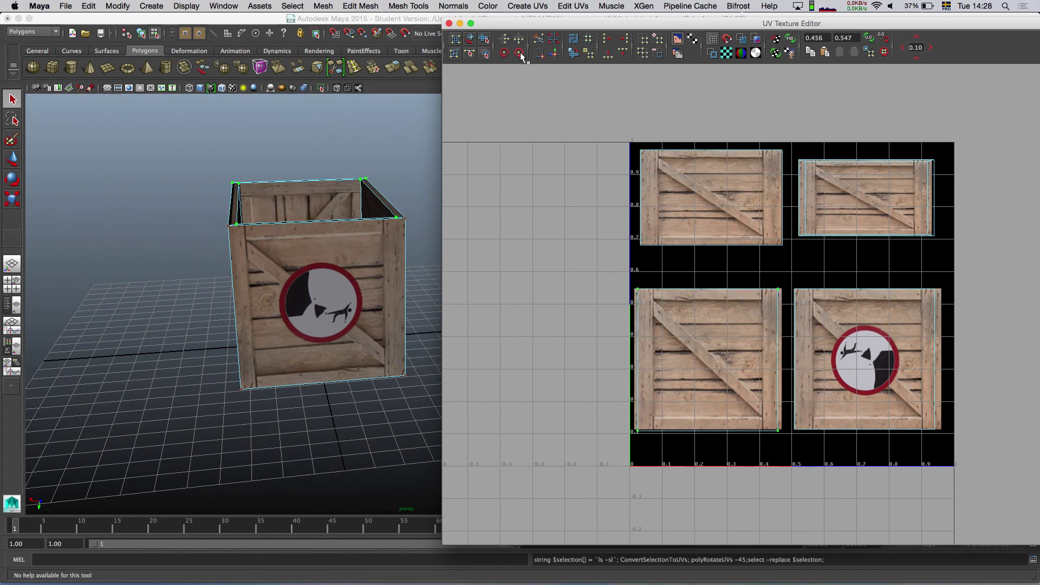
pyautogui.click(520, 55)
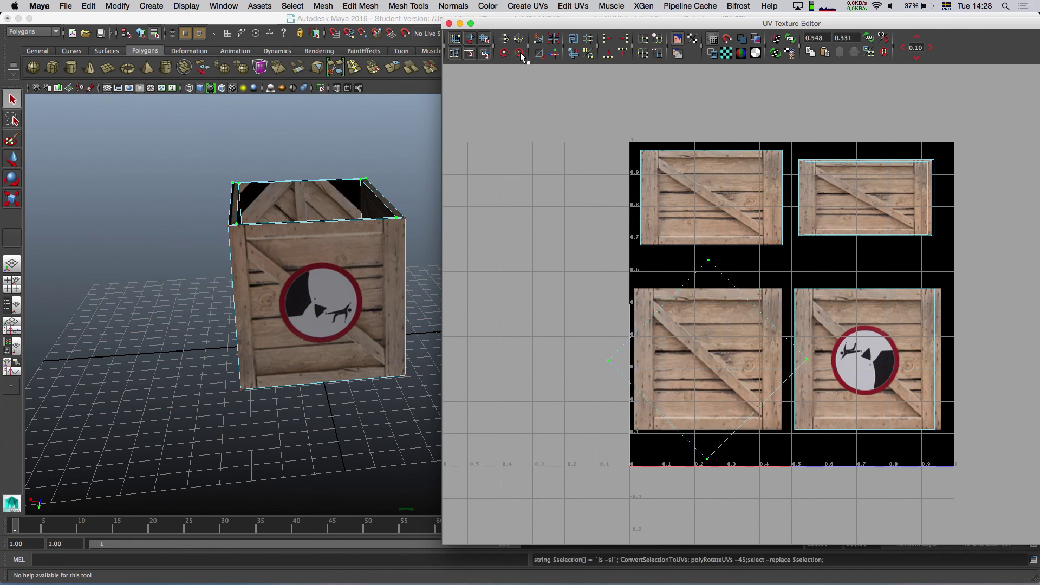
pyautogui.moveTo(787, 286); pyautogui.dragTo(952, 457)
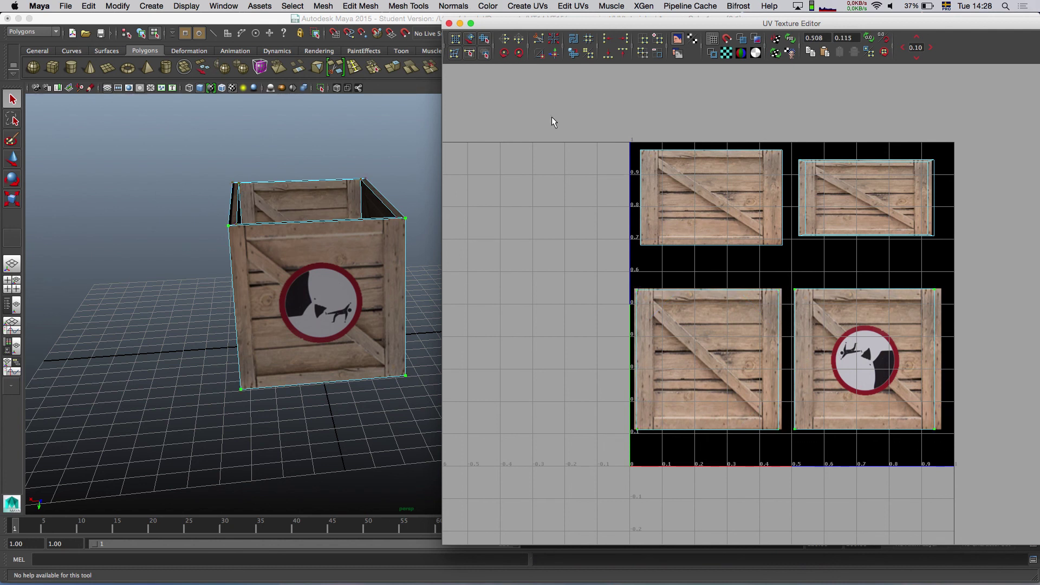
pyautogui.click(519, 54)
pyautogui.click(519, 54)
# Step: Rotate the top-left shell's UVs until its planks sit upright, then close the UV editor
pyautogui.moveTo(314, 278)
pyautogui.keyDown('alt'); pyautogui.mouseDown()
pyautogui.moveTo(255, 269)
pyautogui.moveTo(274, 269)
pyautogui.mouseUp(); pyautogui.keyUp('alt')
pyautogui.moveTo(627, 142); pyautogui.dragTo(791, 259)
pyautogui.click(320, 237)
pyautogui.press('f')
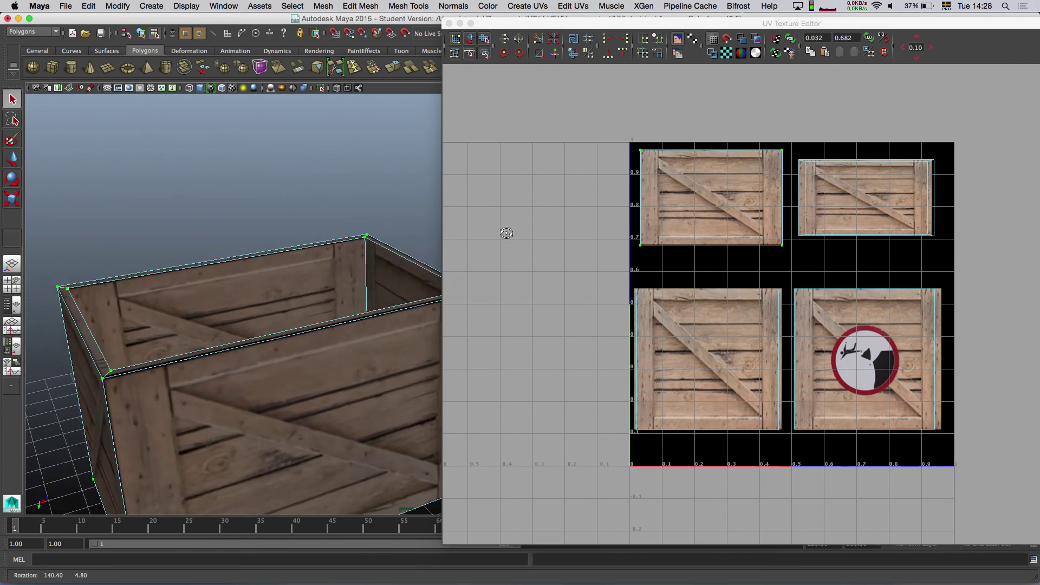
pyautogui.click(503, 56)
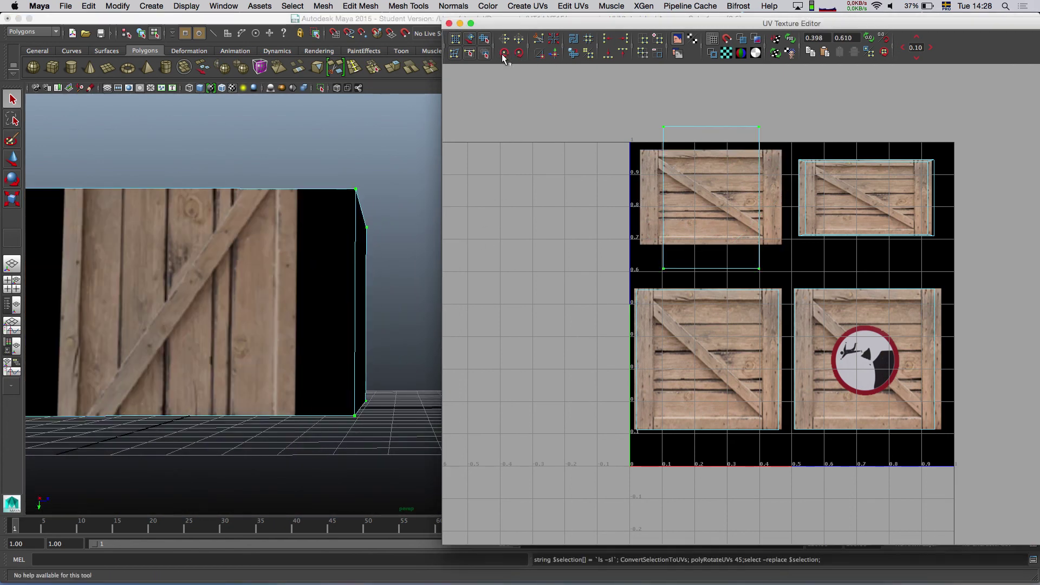
pyautogui.click(504, 55)
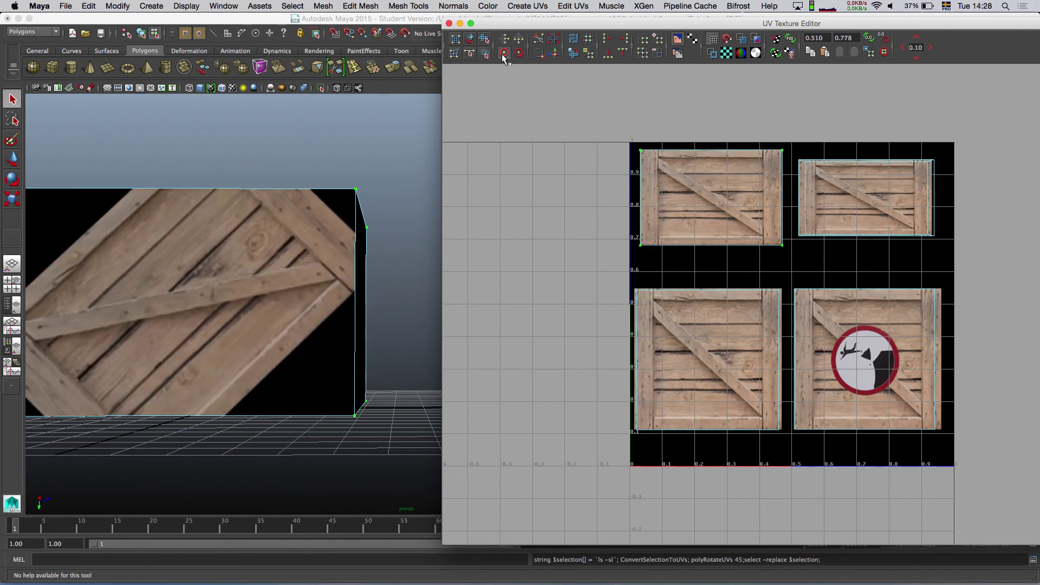
pyautogui.click(504, 56)
pyautogui.moveTo(255, 295)
pyautogui.keyDown('alt'); pyautogui.mouseDown()
pyautogui.moveTo(238, 279)
pyautogui.moveTo(226, 286)
pyautogui.moveTo(216, 234)
pyautogui.mouseUp(); pyautogui.keyUp('alt')
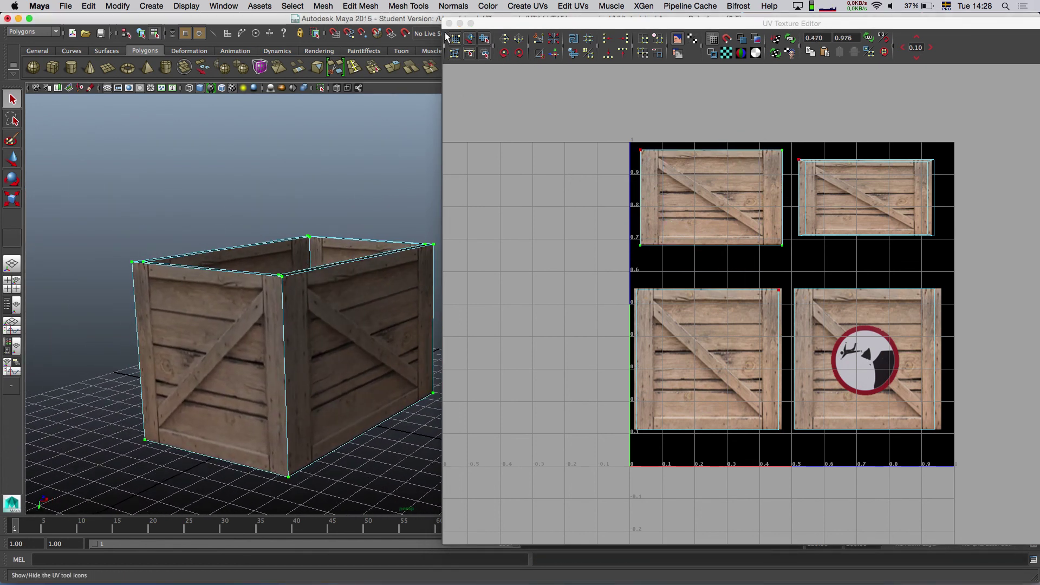
pyautogui.click(448, 23)
# Step: Return to object mode and orbit in to inspect the crate's interior and one side
pyautogui.moveTo(411, 255)
pyautogui.keyDown('alt'); pyautogui.mouseDown()
pyautogui.moveTo(383, 237)
pyautogui.moveTo(312, 249)
pyautogui.moveTo(326, 254)
pyautogui.mouseUp(); pyautogui.keyUp('alt')
pyautogui.press('F8')
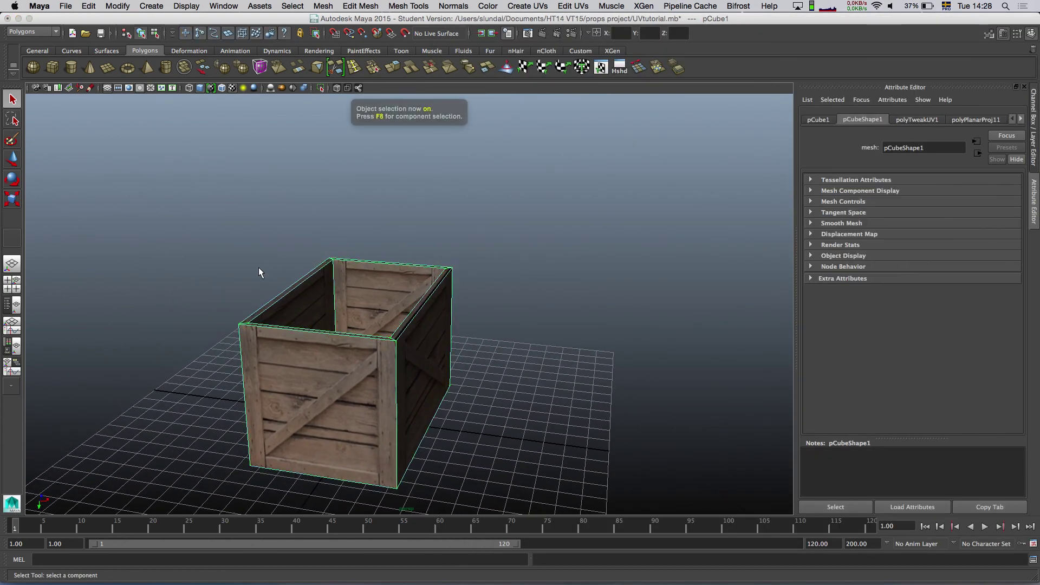
pyautogui.moveTo(262, 276)
pyautogui.keyDown('alt'); pyautogui.mouseDown()
pyautogui.moveTo(341, 283)
pyautogui.moveTo(355, 309)
pyautogui.mouseUp(); pyautogui.keyUp('alt')
pyautogui.keyDown('alt'); pyautogui.moveTo(356, 309); pyautogui.dragTo(418, 304, button='right'); pyautogui.keyUp('alt')
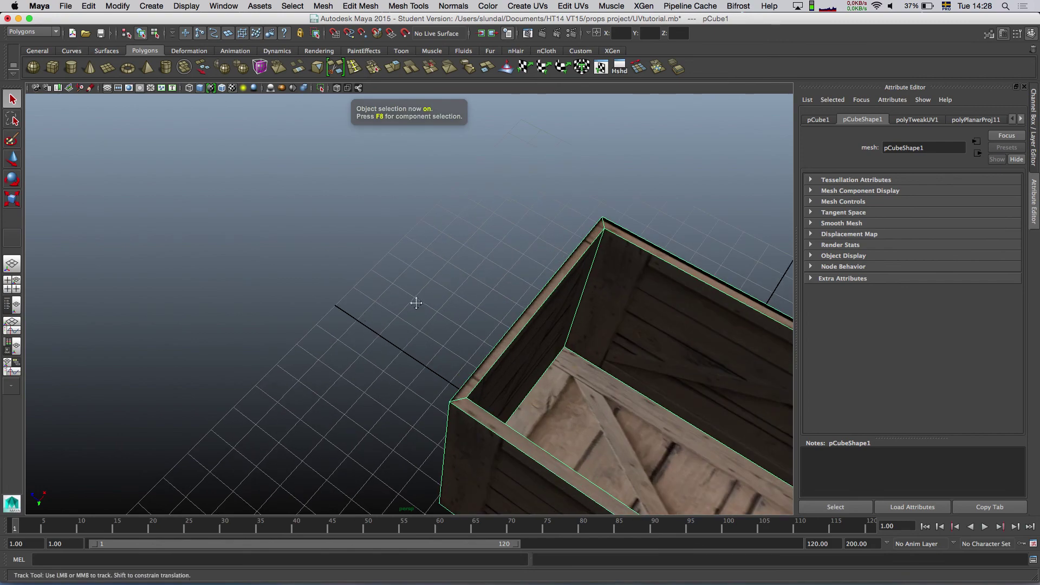
pyautogui.scroll(3, 288, 253)
pyautogui.keyDown('alt'); pyautogui.moveTo(288, 254); pyautogui.dragTo(367, 297); pyautogui.keyUp('alt')
pyautogui.keyDown('alt'); pyautogui.moveTo(367, 298); pyautogui.dragTo(404, 249, button='right'); pyautogui.keyUp('alt')
pyautogui.moveTo(404, 249)
pyautogui.keyDown('alt'); pyautogui.mouseDown()
pyautogui.moveTo(395, 262)
pyautogui.moveTo(425, 232)
pyautogui.moveTo(304, 244)
pyautogui.moveTo(298, 223)
pyautogui.mouseUp(); pyautogui.keyUp('alt')
pyautogui.keyDown('alt'); pyautogui.moveTo(298, 223); pyautogui.dragTo(327, 229, button='right'); pyautogui.keyUp('alt')
pyautogui.keyDown('alt'); pyautogui.moveTo(328, 229); pyautogui.dragTo(271, 263); pyautogui.keyUp('alt')
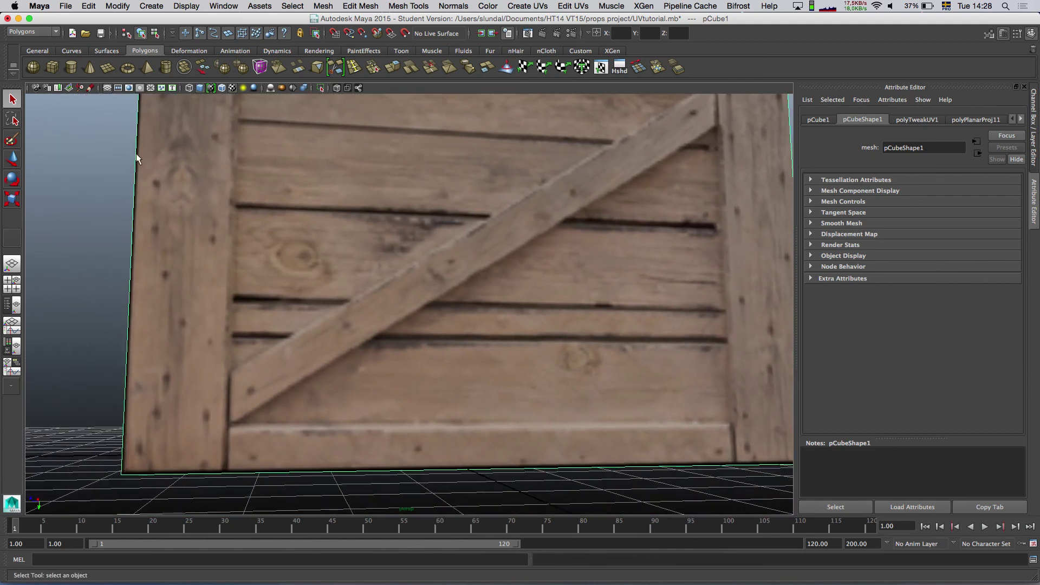
pyautogui.click(573, 6)
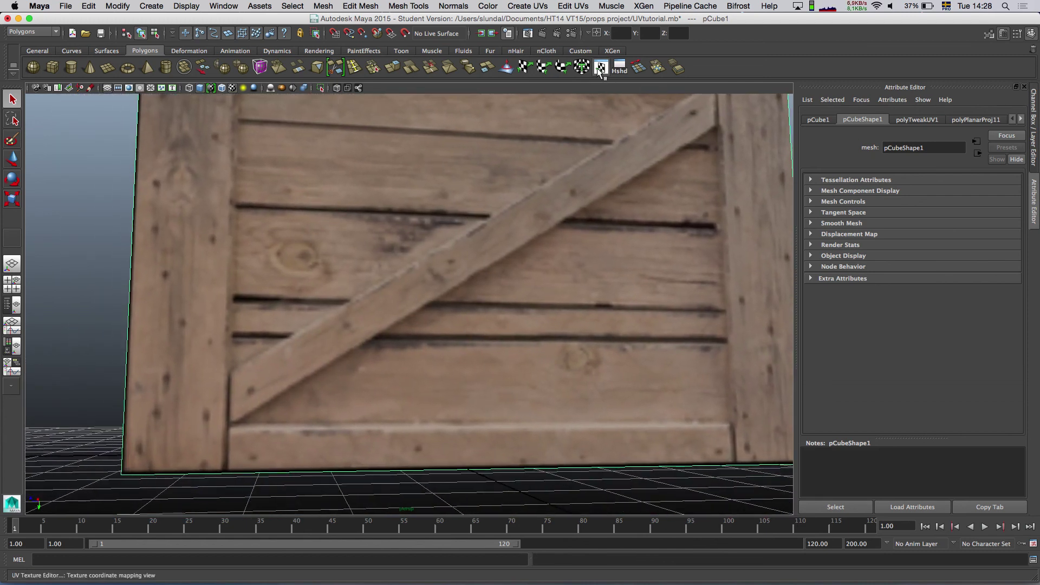
# Step: Zoom in on the lower-left shell and nudge its bottom-edge UVs upward
pyautogui.click(521, 87)
pyautogui.scroll(2, 551, 331)
pyautogui.scroll(2, 523, 337)
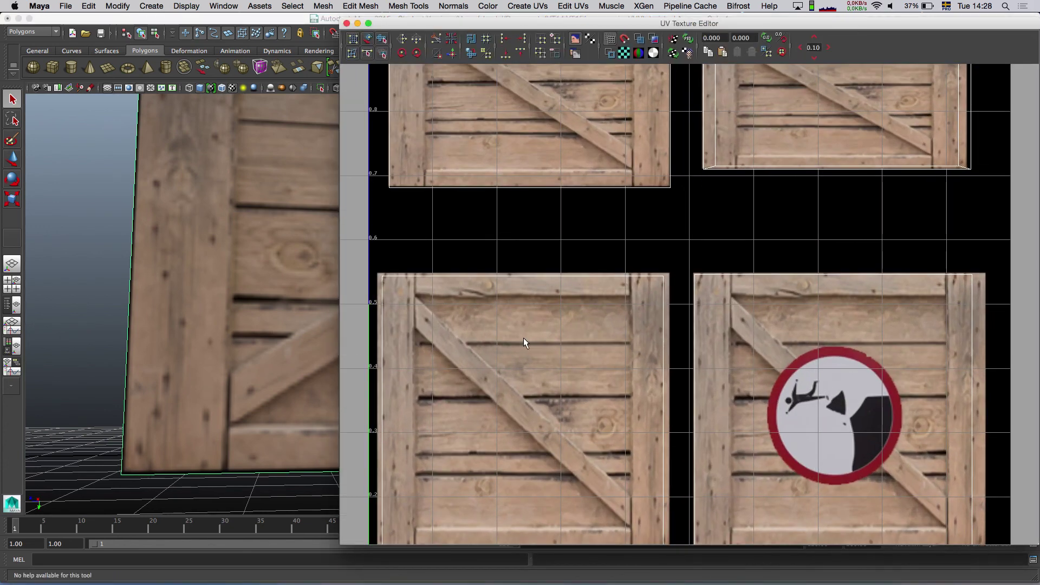
pyautogui.keyDown('alt'); pyautogui.moveTo(524, 337); pyautogui.dragTo(673, 170, button='middle'); pyautogui.keyUp('alt')
pyautogui.scroll(2, 577, 236)
pyautogui.scroll(1, 577, 236)
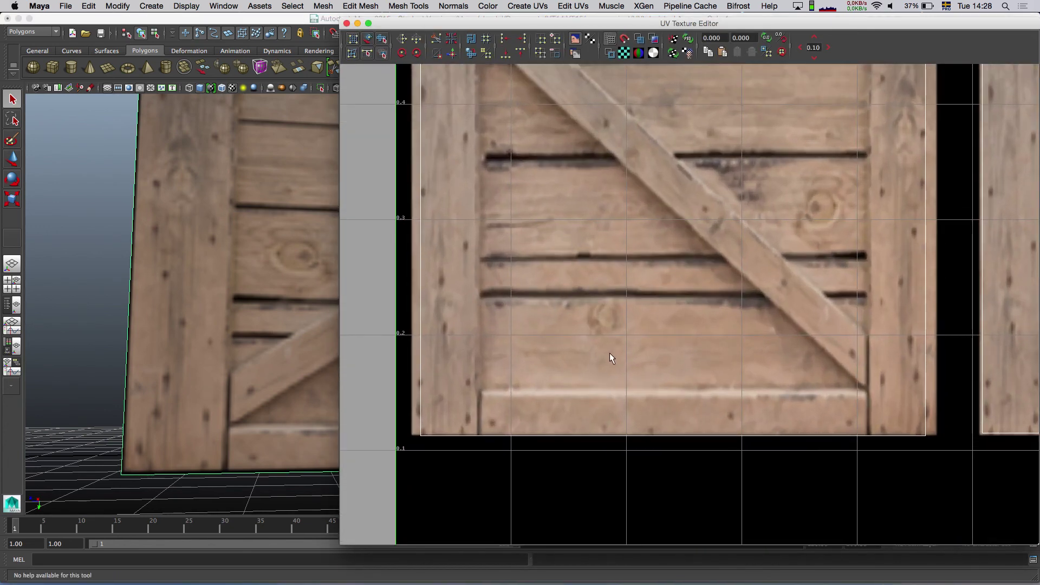
pyautogui.press('F12')
pyautogui.moveTo(935, 416)
pyautogui.mouseDown()
pyautogui.moveTo(715, 476)
pyautogui.moveTo(400, 490)
pyautogui.mouseUp()
pyautogui.press('w')
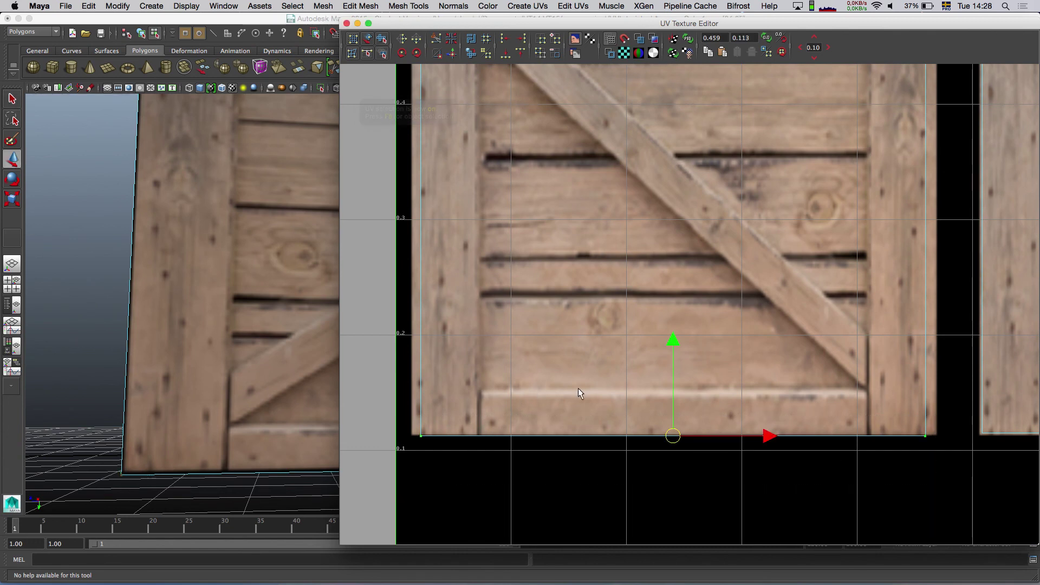
pyautogui.moveTo(673, 336); pyautogui.dragTo(674, 334)
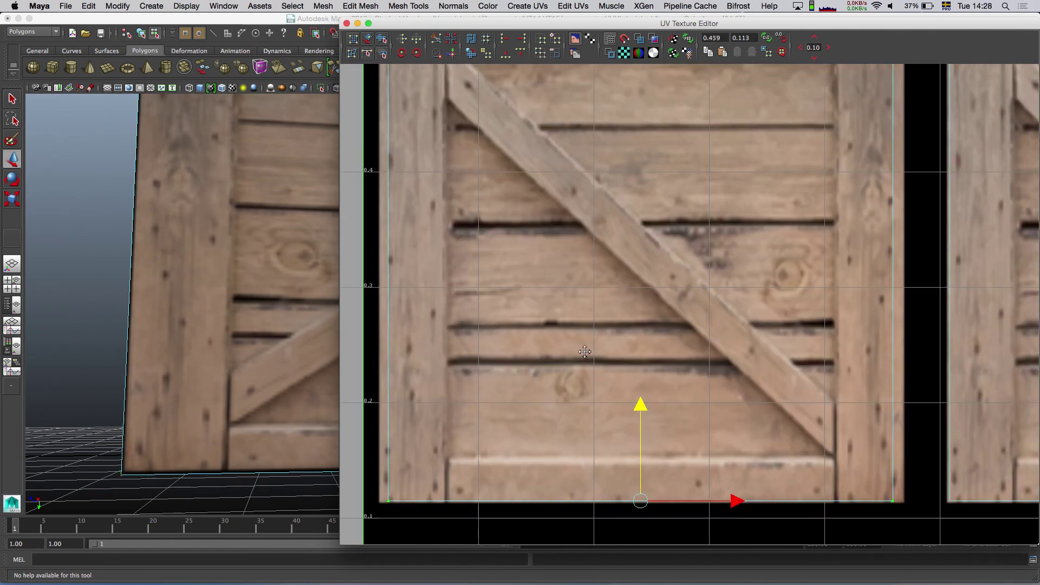
# Step: Move the upper shell's bottom edge up and right edge left to trim the border
pyautogui.moveTo(674, 334)
pyautogui.keyDown('alt'); pyautogui.mouseDown(button='middle')
pyautogui.moveTo(549, 336)
pyautogui.moveTo(552, 314)
pyautogui.moveTo(592, 420)
pyautogui.mouseUp(button='middle'); pyautogui.keyUp('alt')
pyautogui.moveTo(926, 421); pyautogui.dragTo(401, 424)
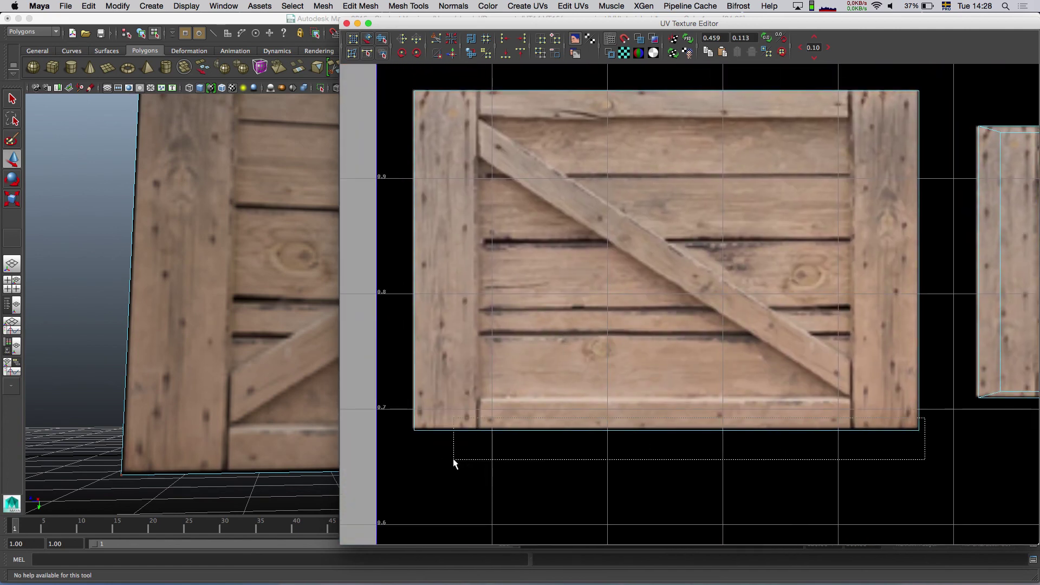
pyautogui.moveTo(666, 334); pyautogui.dragTo(665, 330)
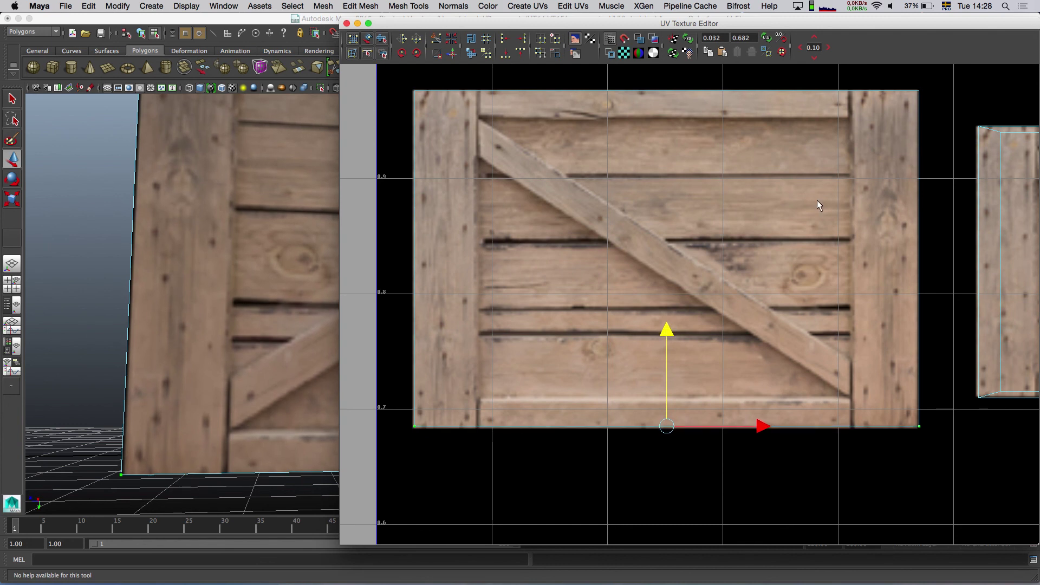
pyautogui.moveTo(949, 76); pyautogui.dragTo(877, 450)
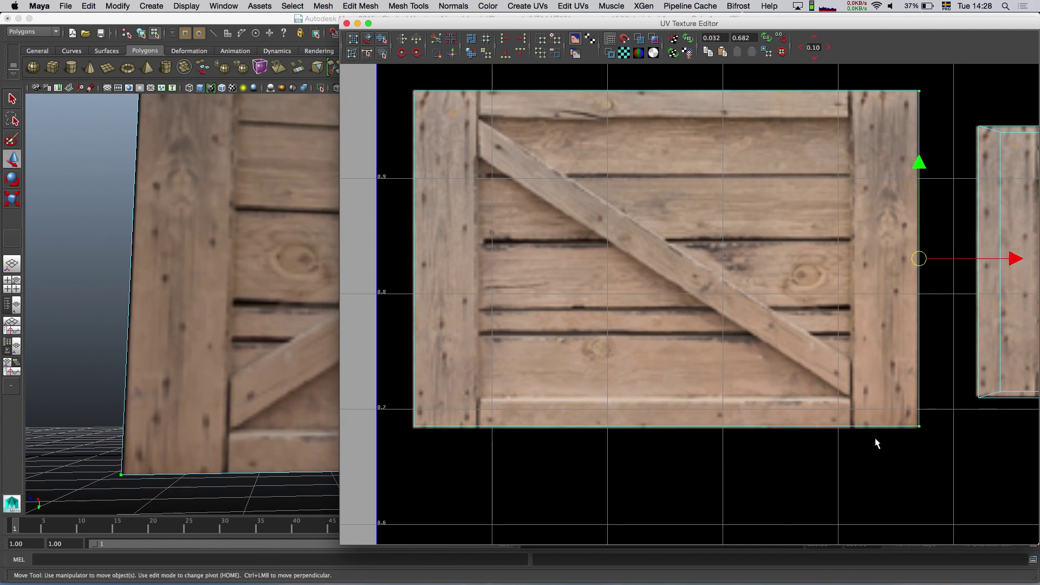
pyautogui.moveTo(1013, 259); pyautogui.dragTo(1010, 259)
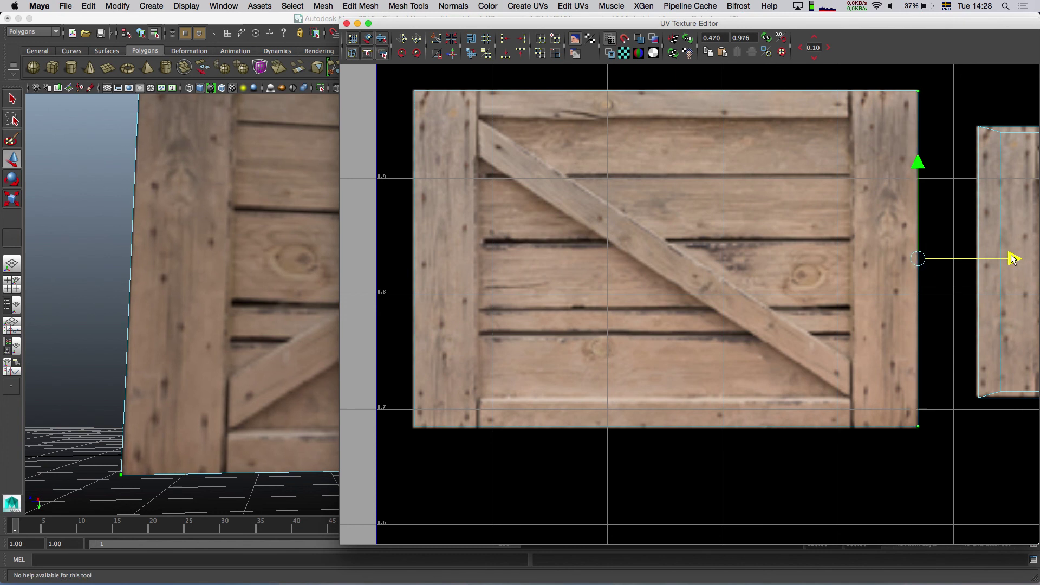
pyautogui.moveTo(236, 329)
pyautogui.keyDown('alt'); pyautogui.mouseDown(button='middle')
pyautogui.moveTo(130, 241)
pyautogui.moveTo(170, 295)
pyautogui.moveTo(78, 309)
pyautogui.mouseUp(button='middle'); pyautogui.keyUp('alt')
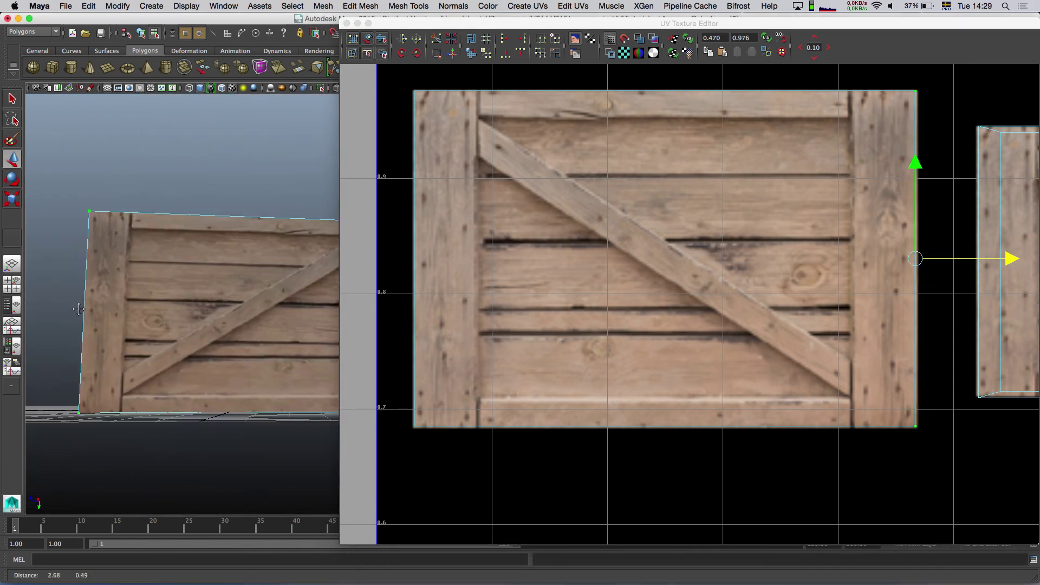
pyautogui.moveTo(79, 308)
pyautogui.keyDown('alt'); pyautogui.mouseDown()
pyautogui.moveTo(228, 267)
pyautogui.moveTo(198, 278)
pyautogui.moveTo(214, 282)
pyautogui.mouseUp(); pyautogui.keyUp('alt')
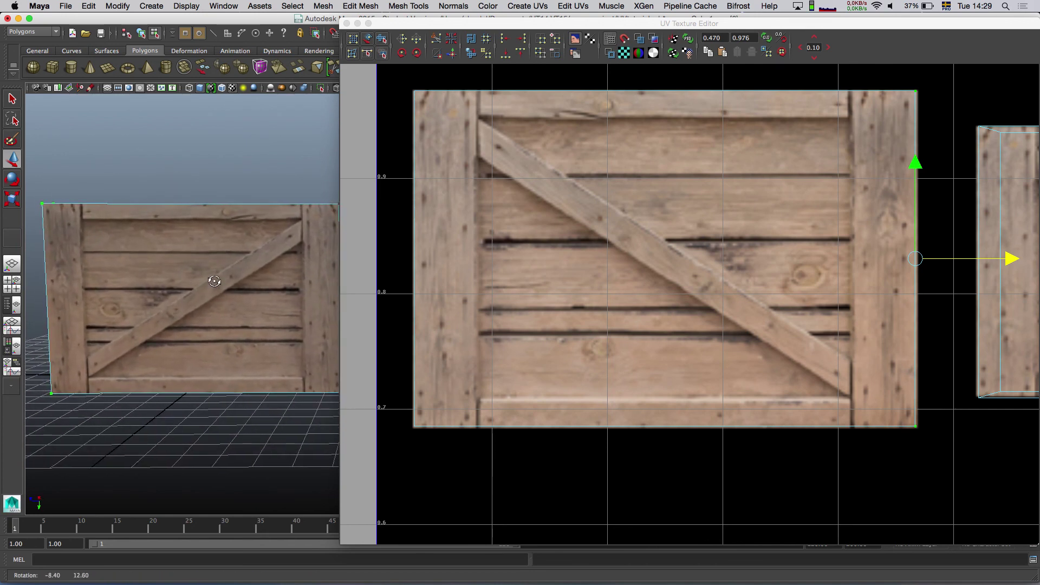
pyautogui.keyDown('alt'); pyautogui.moveTo(214, 281); pyautogui.dragTo(213, 292, button='middle'); pyautogui.keyUp('alt')
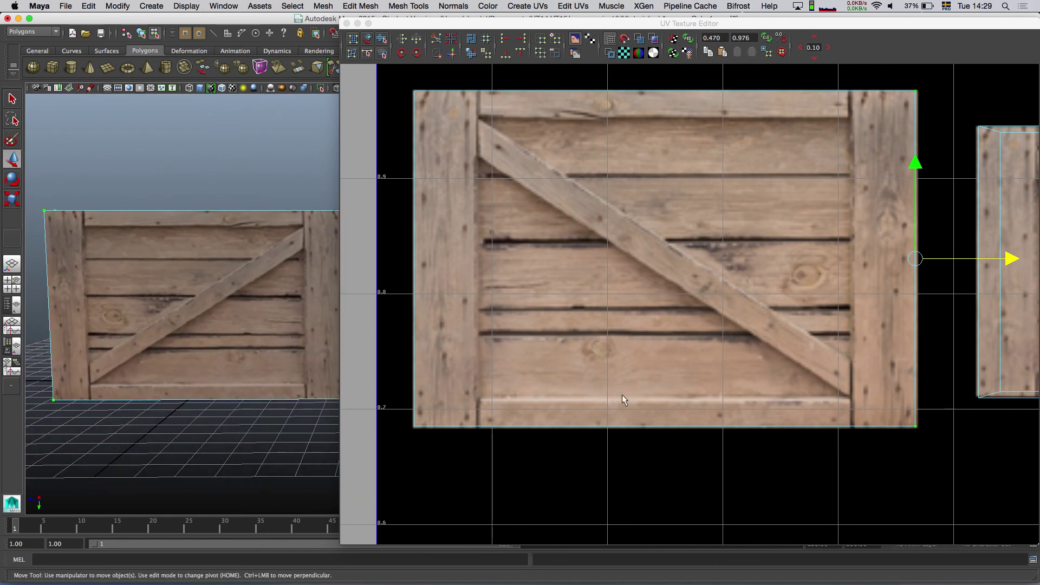
# Step: Move the shell's bottom edge up and its top edge down as a trial squeeze
pyautogui.click(934, 417)
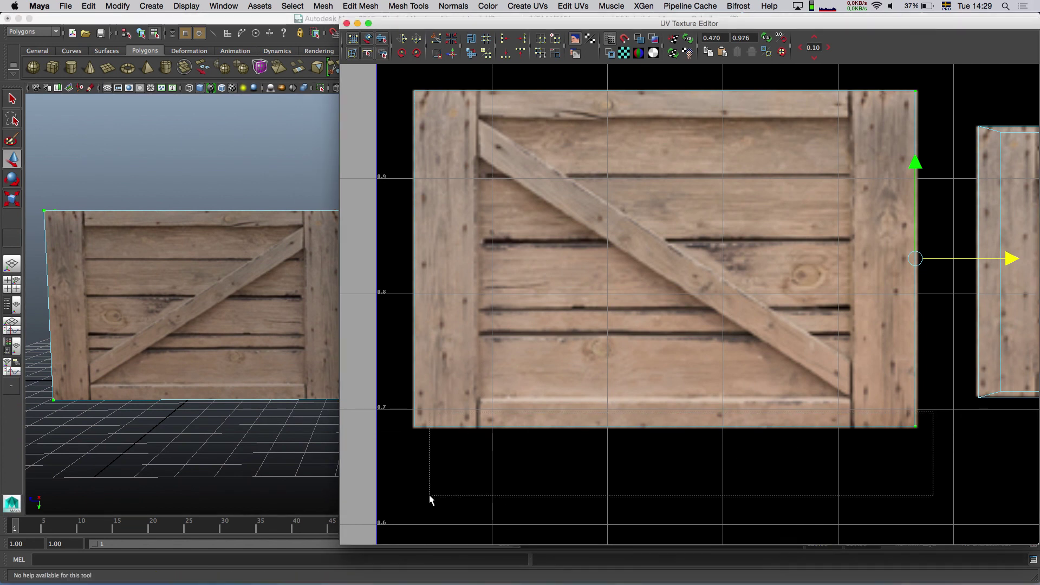
pyautogui.moveTo(430, 495); pyautogui.dragTo(704, 417)
pyautogui.moveTo(667, 330); pyautogui.dragTo(667, 302)
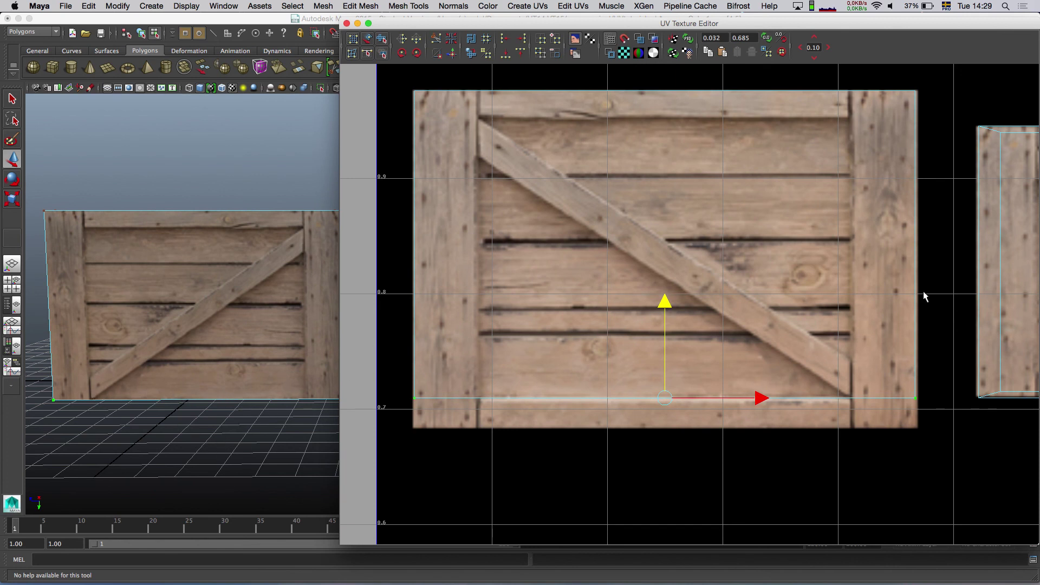
pyautogui.moveTo(928, 80); pyautogui.dragTo(412, 165)
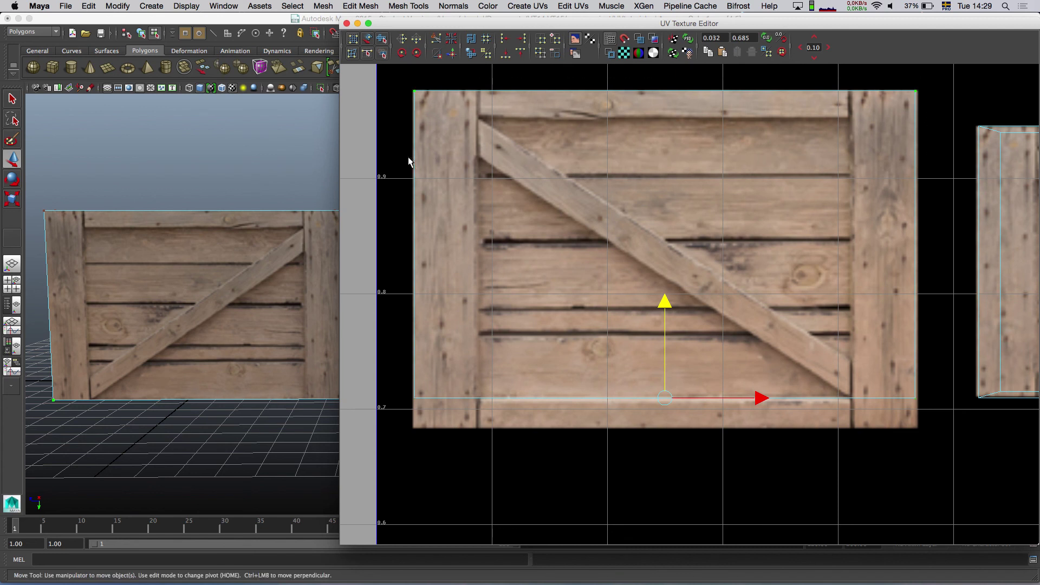
pyautogui.moveTo(664, 79); pyautogui.dragTo(669, 113)
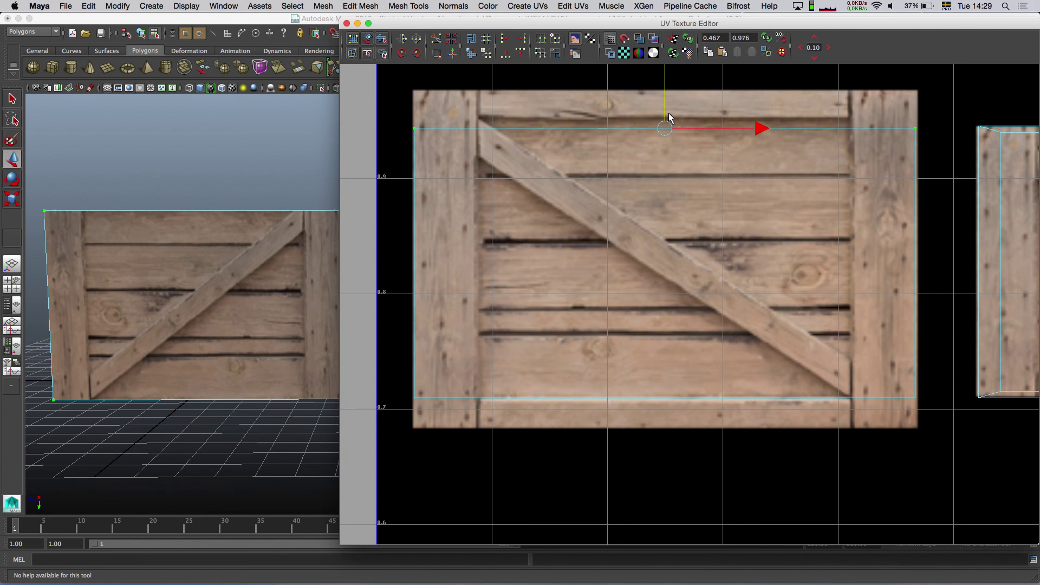
# Step: Undo the edge moves, close the UV editor and orbit to a three-quarter crate view
pyautogui.click(165, 315)
pyautogui.hotkey('ctrl', 'z')
pyautogui.hotkey('ctrl', 'z')
pyautogui.hotkey('ctrl', 'z')
pyautogui.scroll(-3, 162, 282)
pyautogui.keyDown('alt'); pyautogui.moveTo(130, 272); pyautogui.dragTo(140, 278); pyautogui.keyUp('alt')
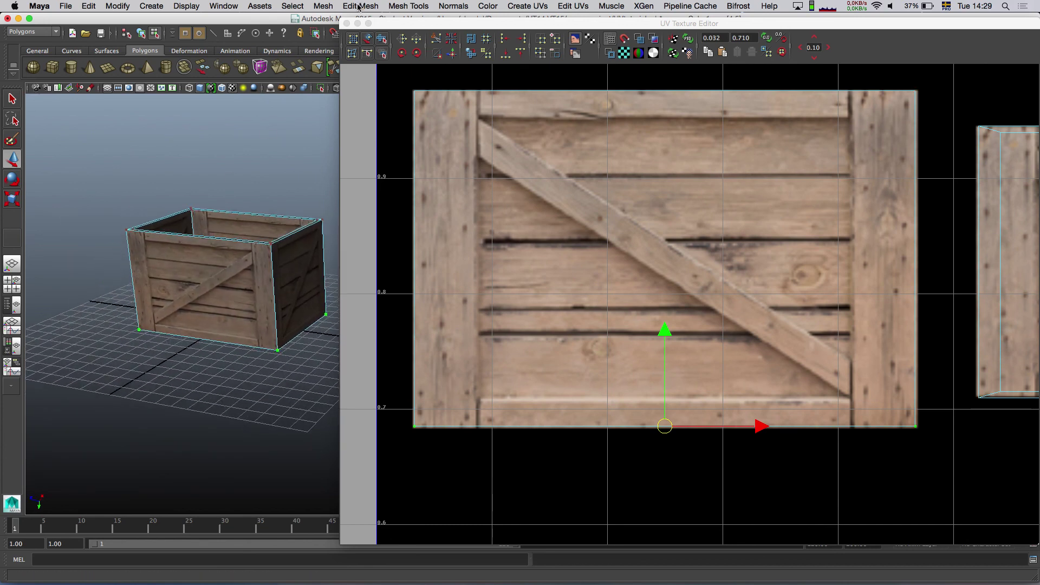
pyautogui.click(347, 23)
pyautogui.scroll(3, 243, 202)
pyautogui.keyDown('alt'); pyautogui.moveTo(243, 202); pyautogui.dragTo(463, 215); pyautogui.keyUp('alt')
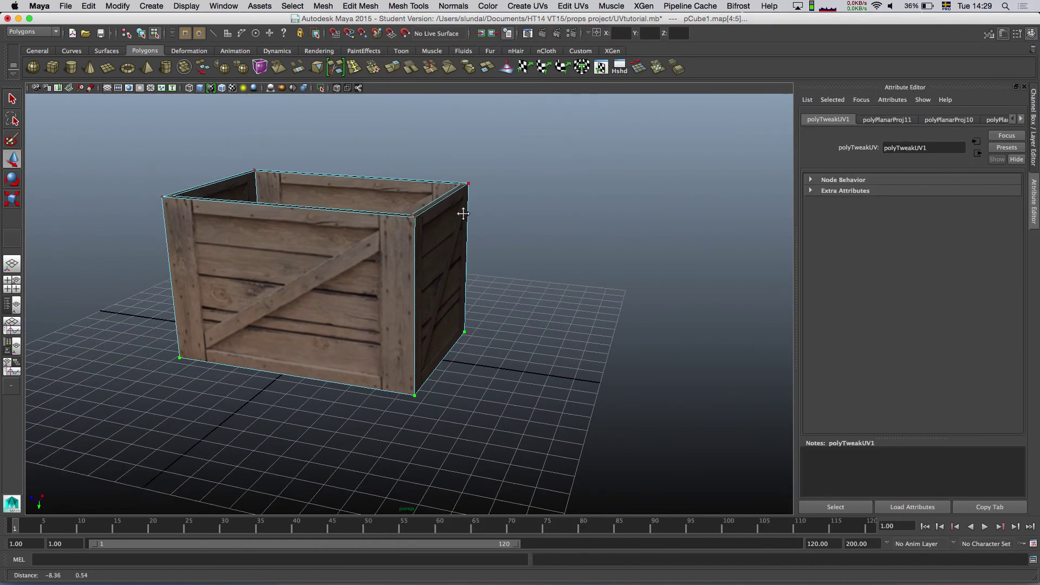
# Step: Save UVtutorial.mb past the Student Version notice and orbit to look into the crate
pyautogui.press('F8')
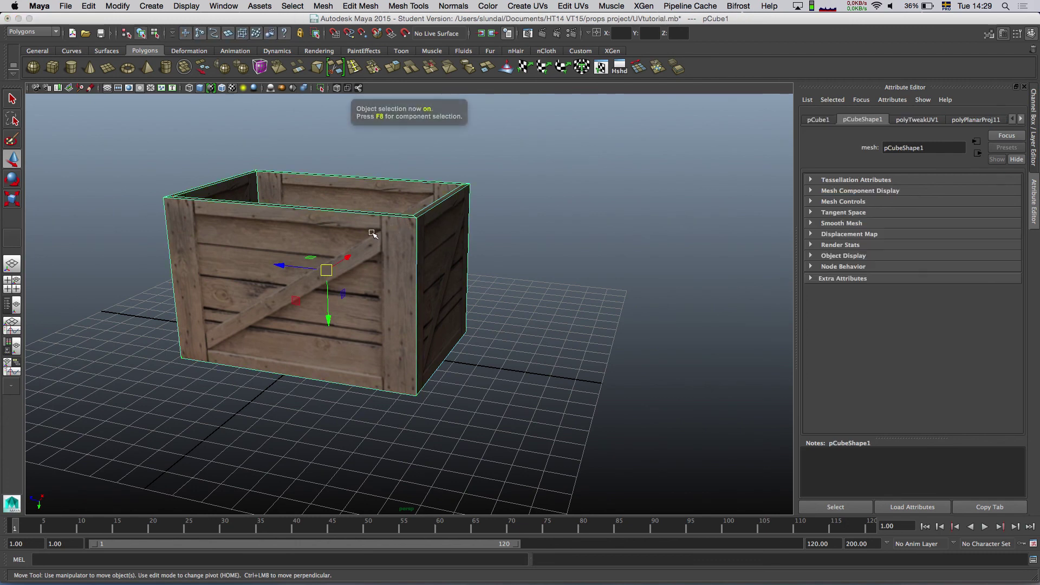
pyautogui.press('q')
pyautogui.hotkey('ctrl', 's')
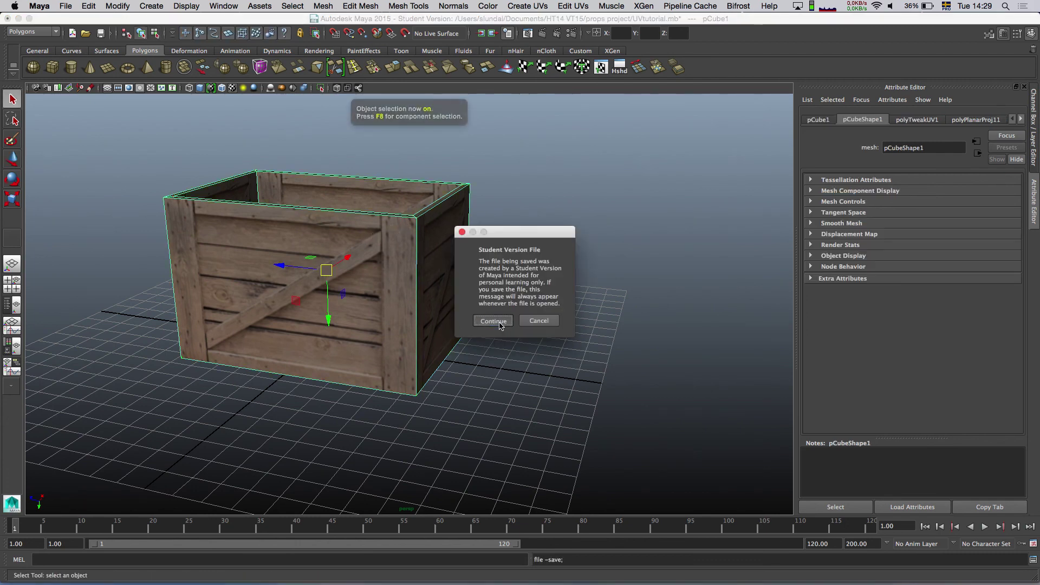
pyautogui.click(499, 325)
pyautogui.moveTo(511, 304)
pyautogui.keyDown('alt'); pyautogui.mouseDown()
pyautogui.moveTo(378, 278)
pyautogui.moveTo(413, 302)
pyautogui.moveTo(425, 288)
pyautogui.mouseUp(); pyautogui.keyUp('alt')
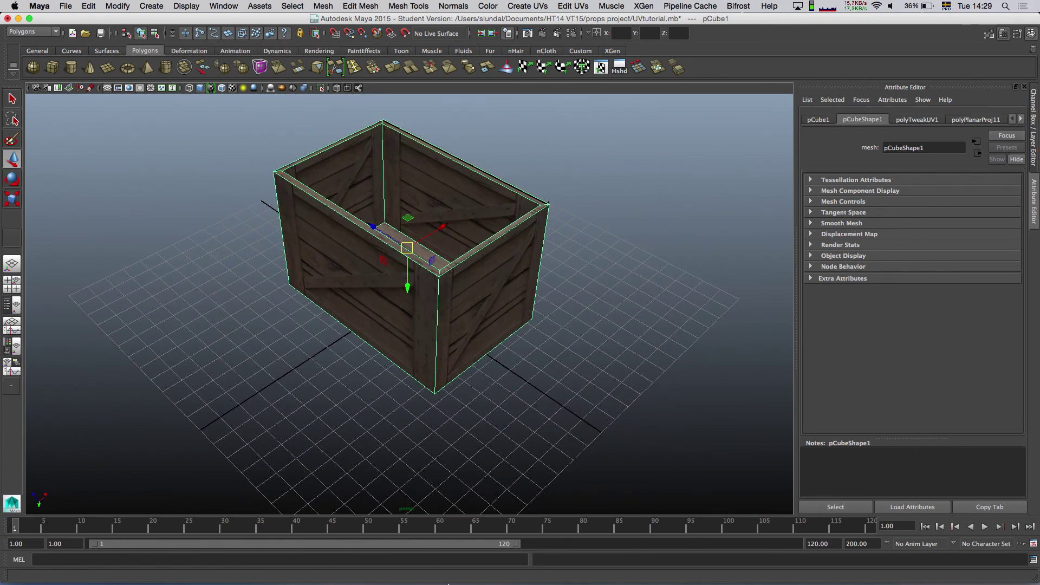
pyautogui.click(707, 578)
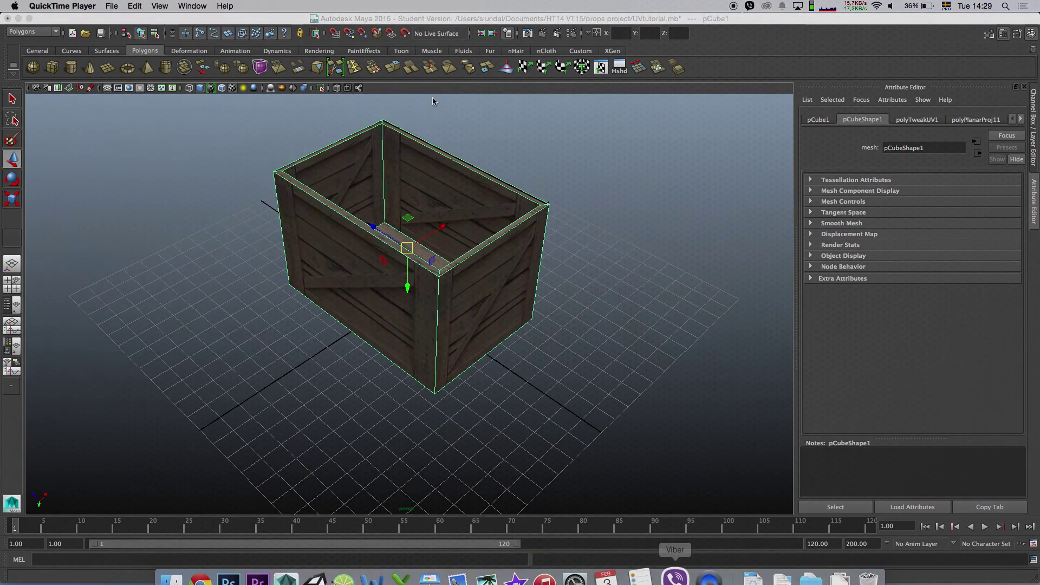